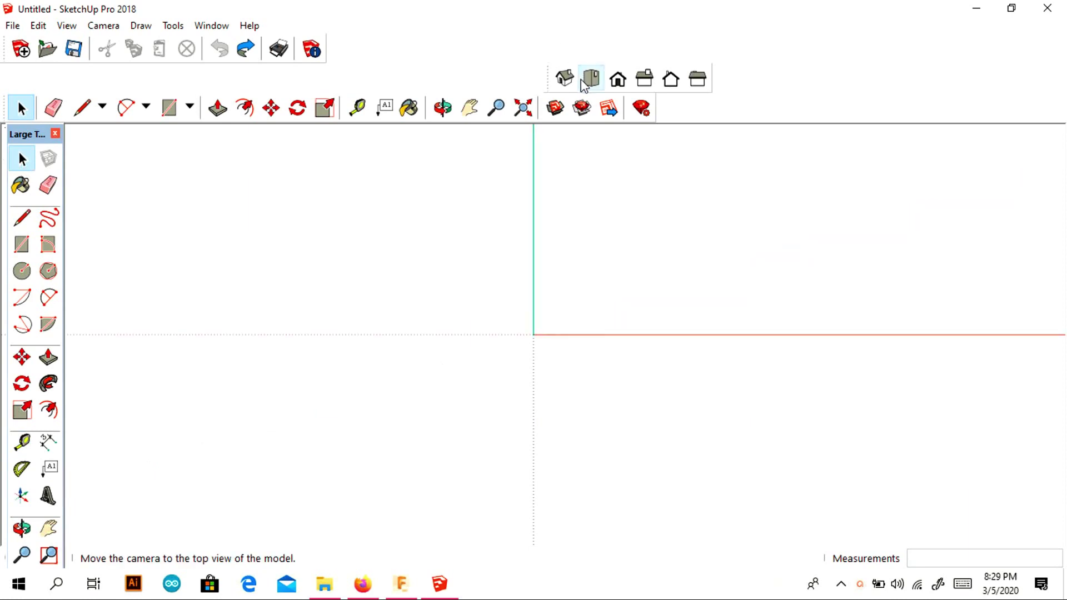
Step: Draw a 1100 × 1200 cm rectangle on the ground plane starting at the origin
{"action": "left_click", "coordinate": [22, 244]}
{"action": "left_click", "coordinate": [533, 334]}
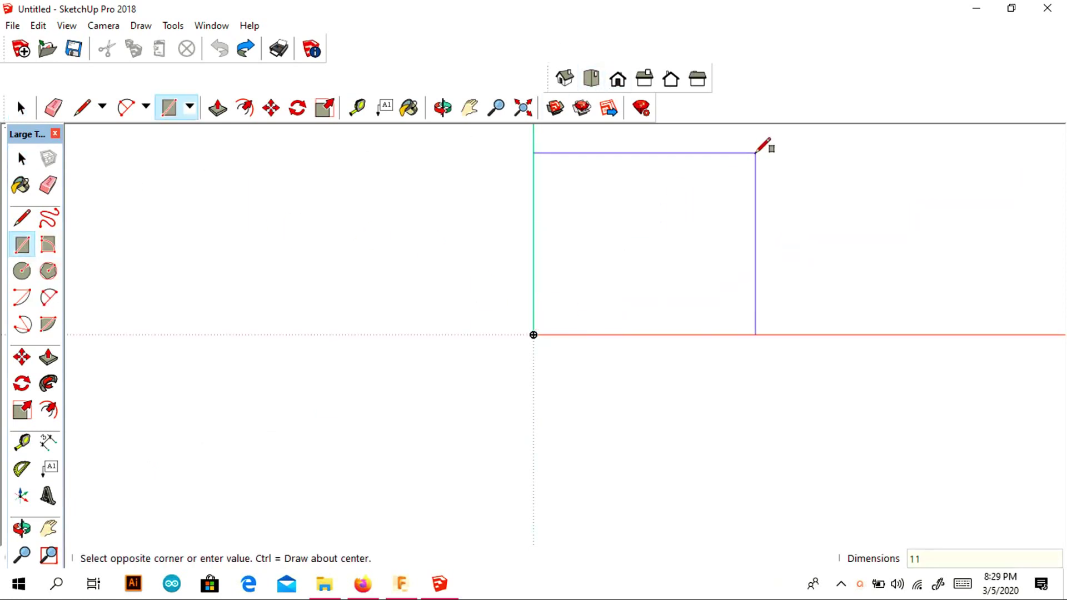
{"action": "type", "text": "1100,1200"}
{"action": "key", "text": "Return"}
Step: Push/Pull the rectangle upward into a thin floor slab
{"action": "left_click", "coordinate": [470, 107]}
{"action": "left_click_drag", "start_coordinate": [860, 245], "coordinate": [722, 403]}
{"action": "left_click", "coordinate": [49, 357]}
{"action": "left_click", "coordinate": [588, 319]}
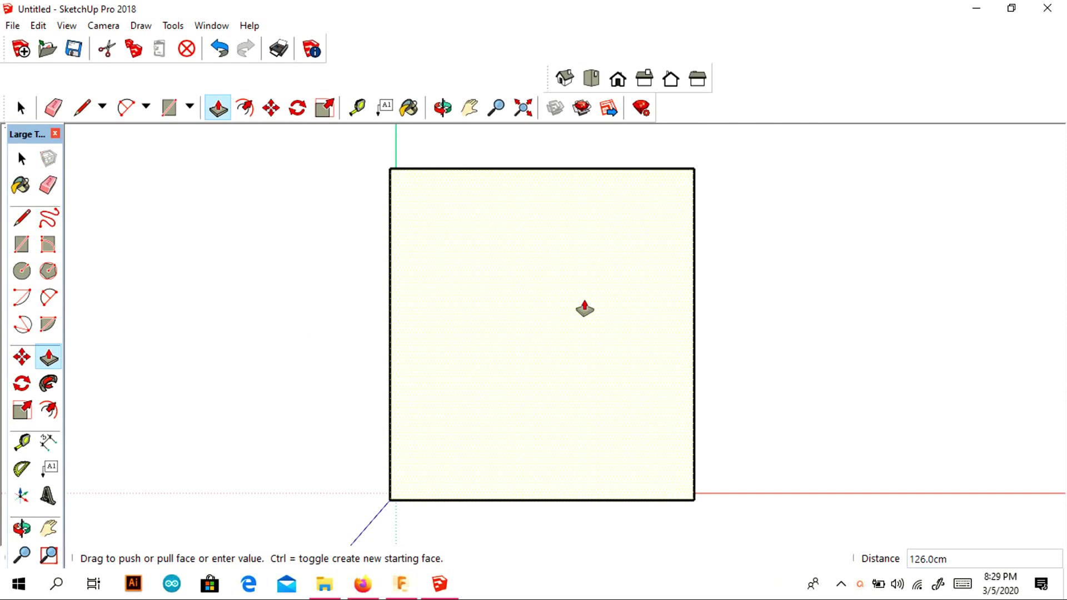
{"action": "key", "text": "Return"}
{"action": "middle_click_drag", "start_coordinate": [595, 295], "coordinate": [638, 265]}
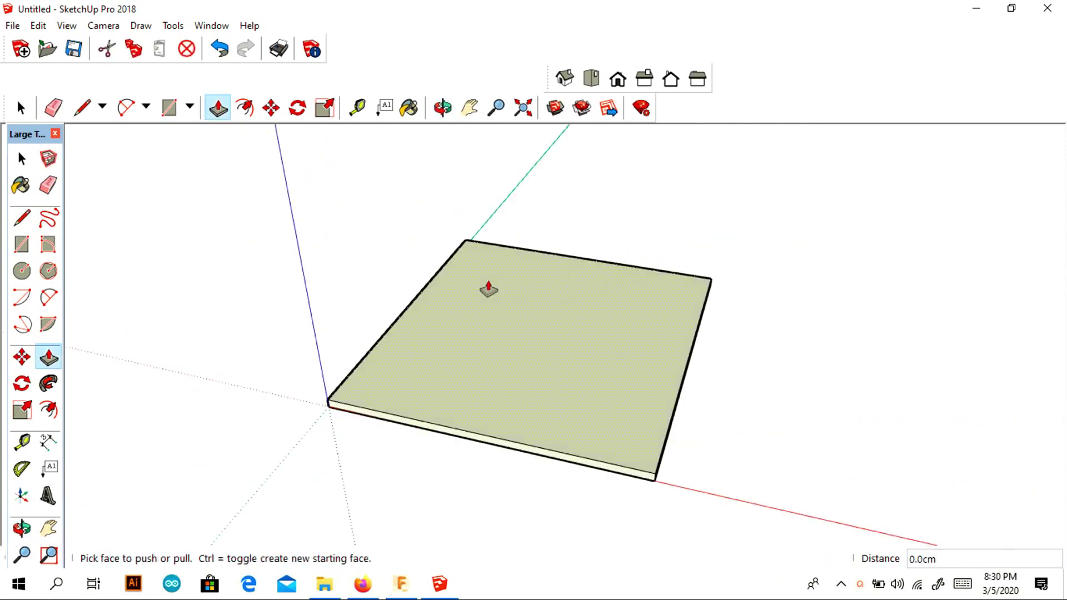
{"action": "middle_click_drag", "start_coordinate": [544, 210], "coordinate": [562, 142]}
Step: In top view, place a vertical guide 300 cm inward from the slab's left edge
{"action": "left_click", "coordinate": [591, 78]}
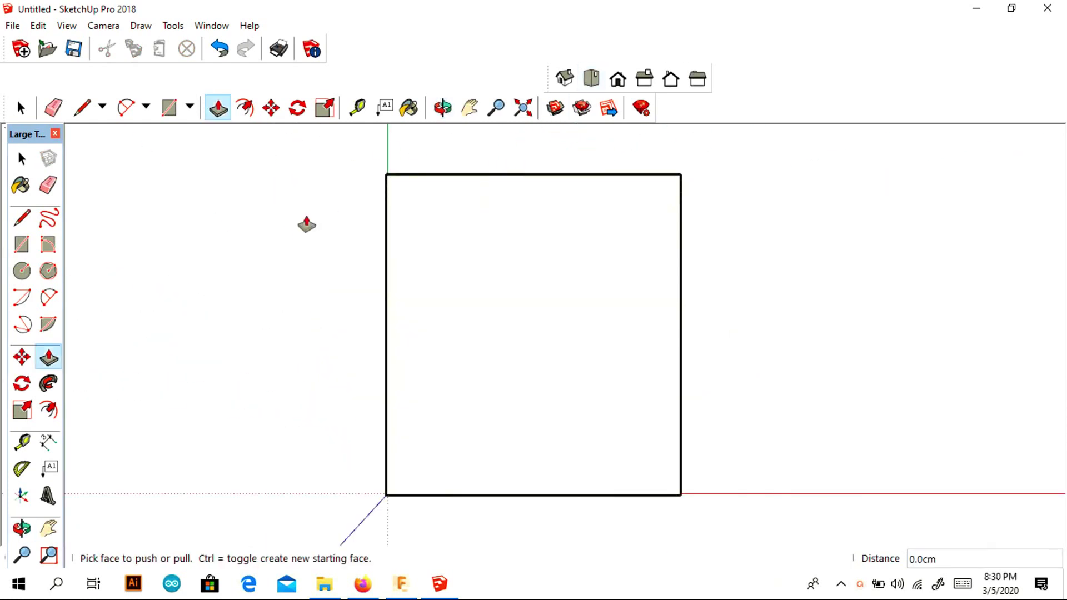
{"action": "left_click", "coordinate": [23, 442]}
{"action": "left_click", "coordinate": [386, 261]}
{"action": "left_click", "coordinate": [388, 272]}
{"action": "left_click", "coordinate": [386, 275]}
{"action": "type", "text": "300"}
{"action": "key", "text": "Return"}
Step: Add two more vertical guides to the right, spaced 300 cm and 200 cm from the preceding guide
{"action": "left_click", "coordinate": [466, 258]}
{"action": "type", "text": "300"}
{"action": "key", "text": "Return"}
{"action": "left_click", "coordinate": [547, 261]}
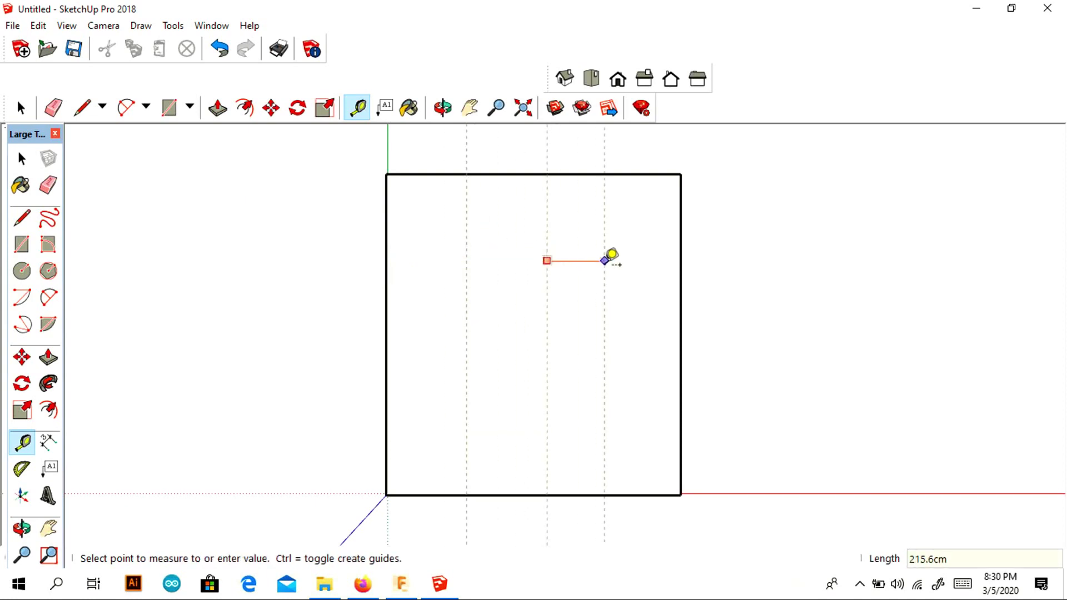
{"action": "type", "text": "200"}
{"action": "key", "text": "Return"}
Step: Place three horizontal guides going down from the slab's top edge at successive spacings of 300, 150 and 300 cm
{"action": "left_click", "coordinate": [516, 175]}
{"action": "type", "text": "300"}
{"action": "key", "text": "Return"}
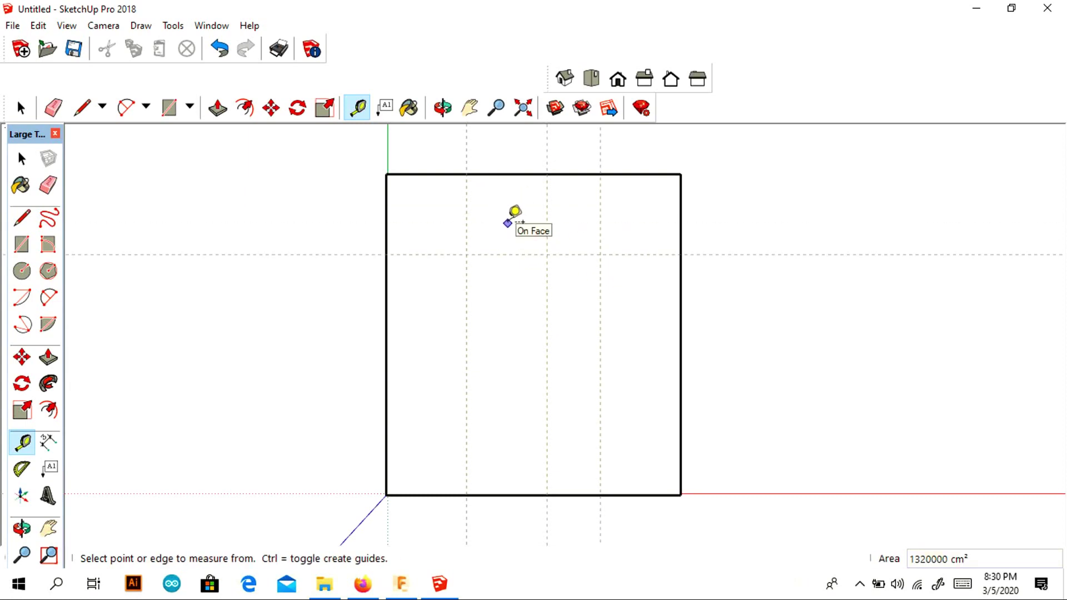
{"action": "left_click", "coordinate": [506, 254]}
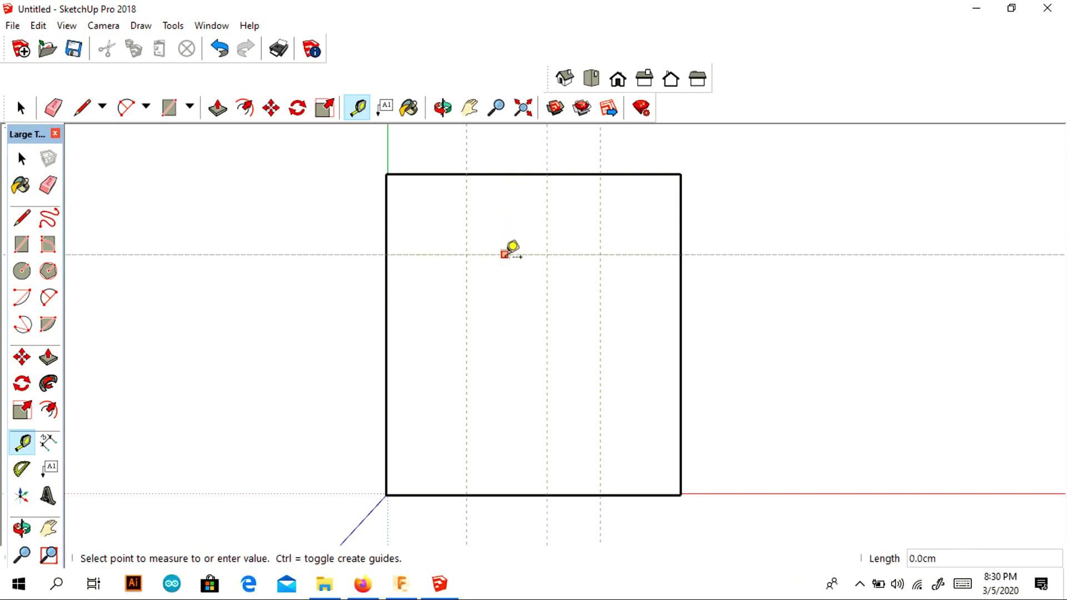
{"action": "type", "text": "150"}
{"action": "key", "text": "Return"}
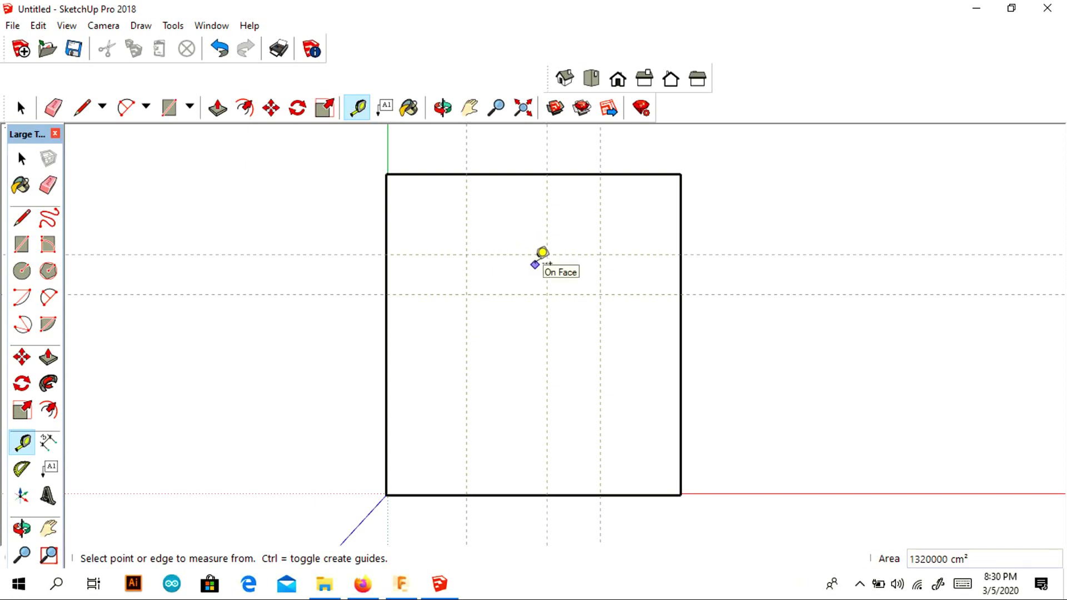
{"action": "left_click", "coordinate": [485, 294]}
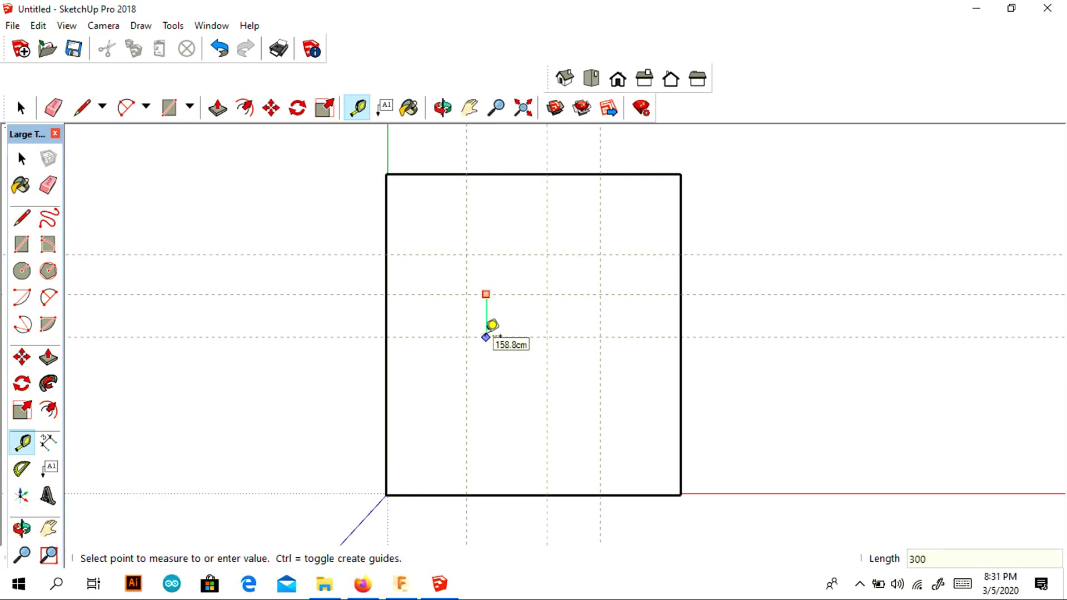
{"action": "type", "text": "300"}
{"action": "key", "text": "Return"}
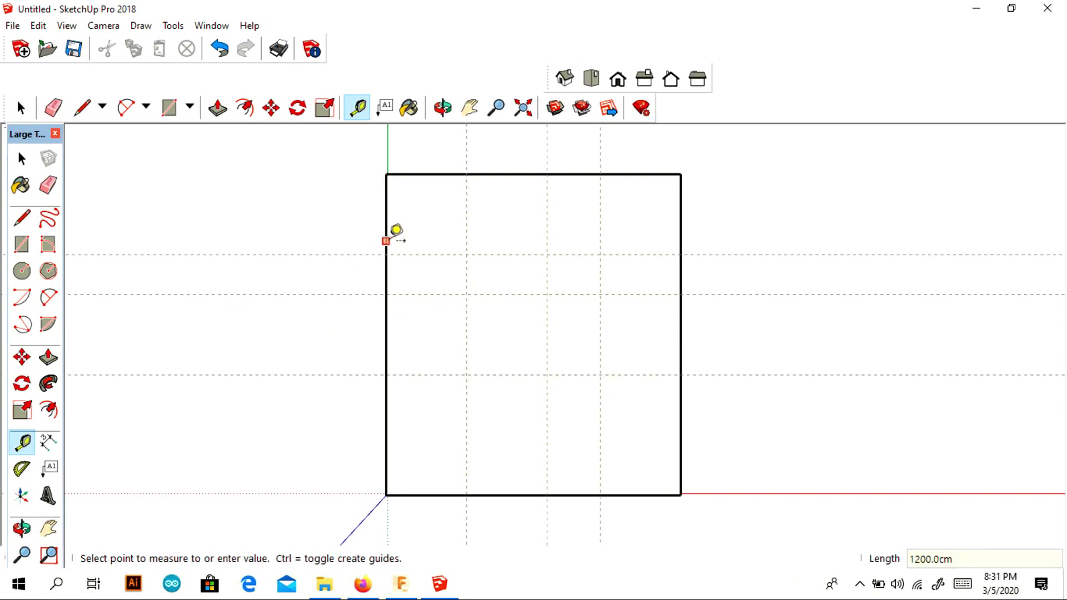
Step: Place guides 15 cm inside the slab's left edge and 15 cm inside its top edge
{"action": "left_click", "coordinate": [388, 240]}
{"action": "type", "text": "15"}
{"action": "key", "text": "Return"}
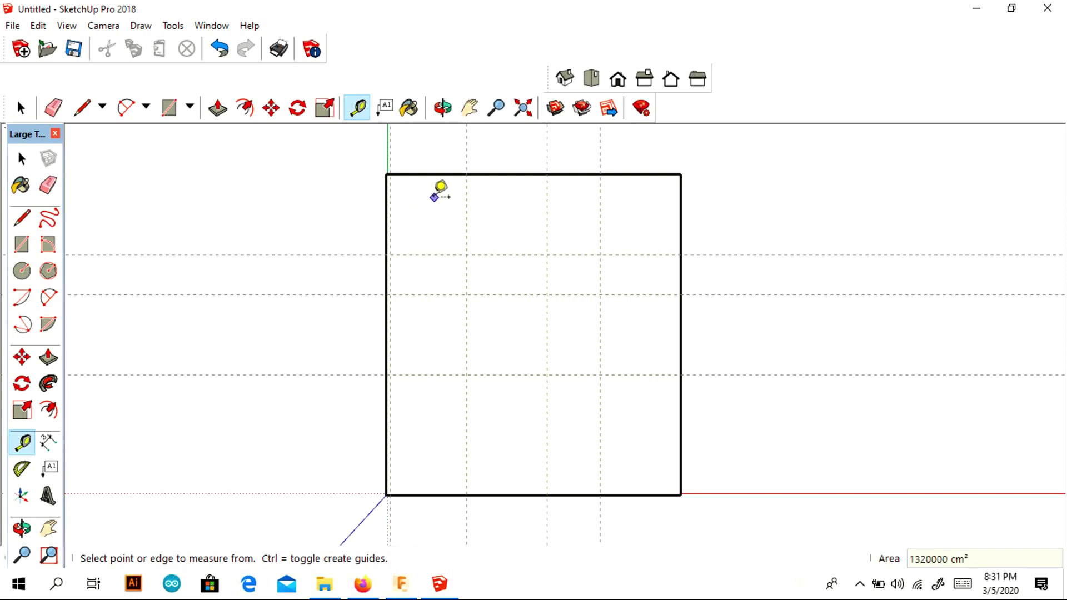
{"action": "left_click", "coordinate": [447, 175]}
{"action": "type", "text": "15"}
{"action": "key", "text": "Return"}
{"action": "left_click", "coordinate": [21, 108]}
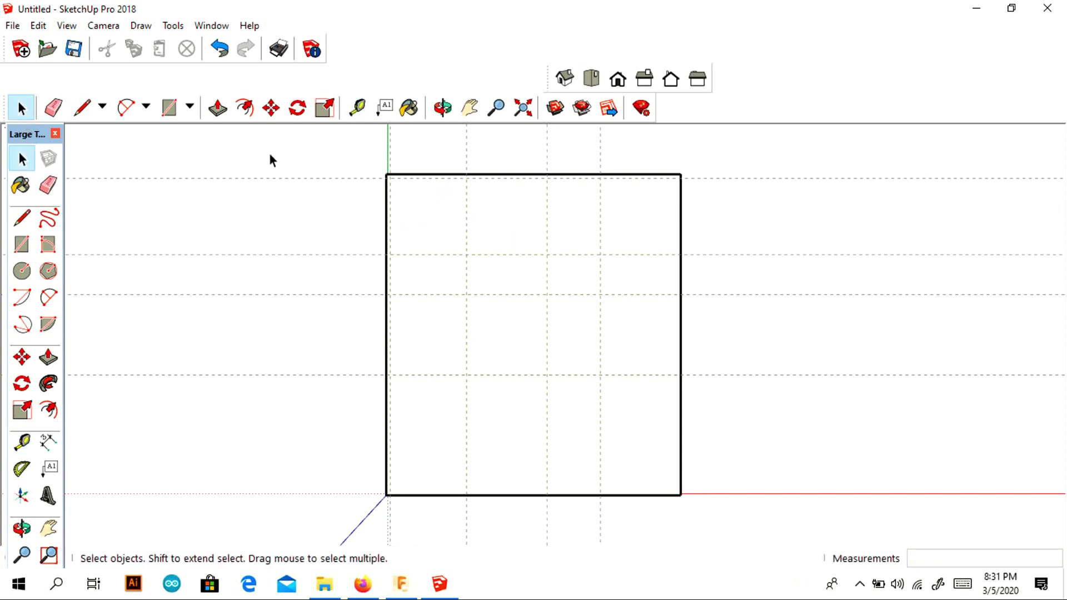
{"action": "scroll", "coordinate": [385, 223], "scroll_direction": "up", "scroll_amount": 1}
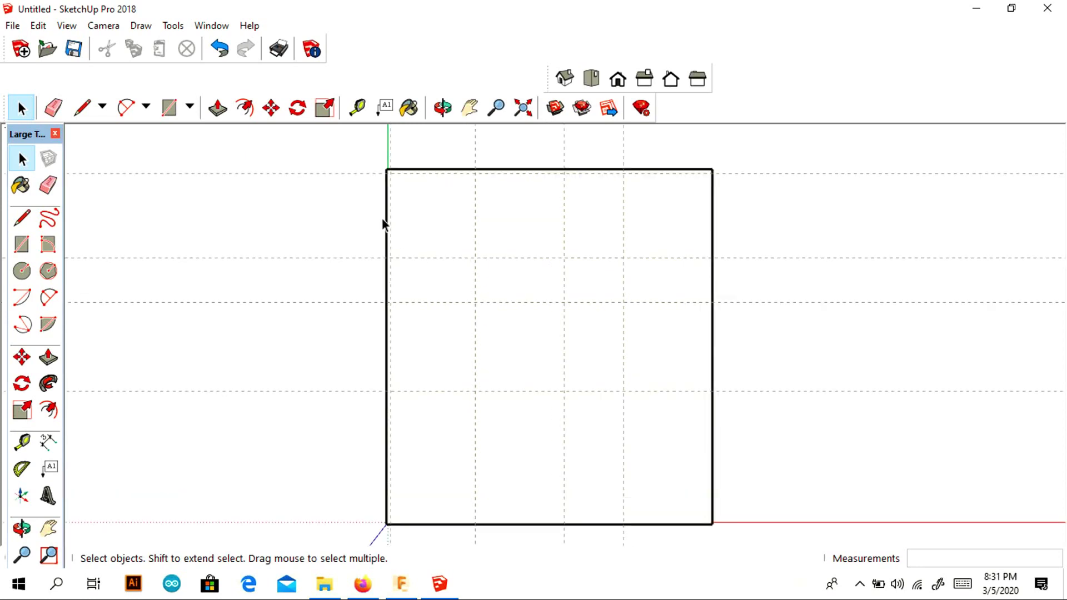
{"action": "left_click", "coordinate": [22, 357]}
{"action": "scroll", "coordinate": [421, 231], "scroll_direction": "up", "scroll_amount": 1}
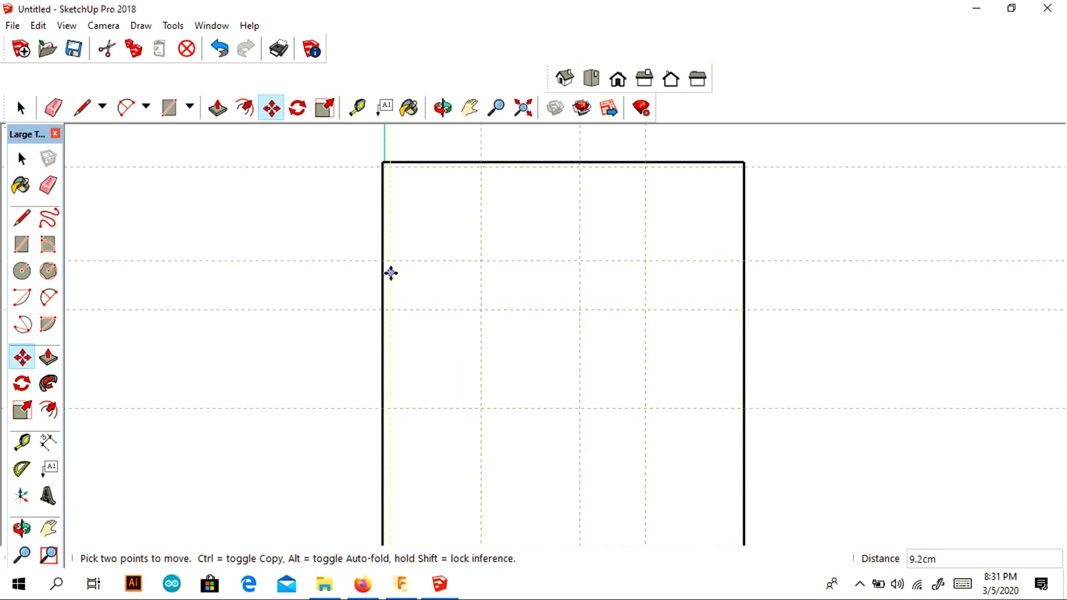
{"action": "key", "text": "Escape"}
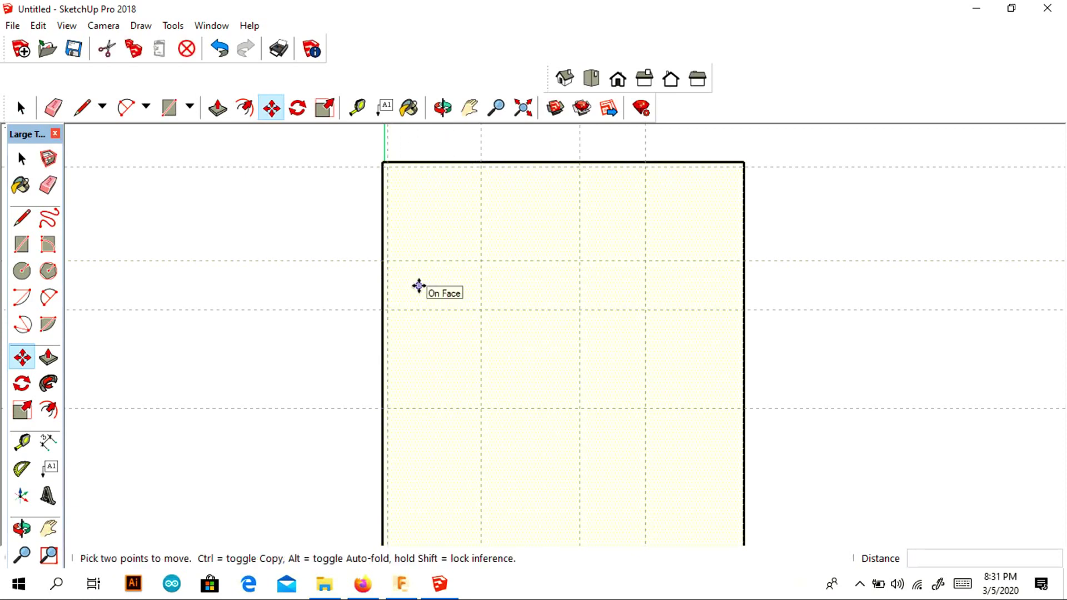
Step: Try to offset a guide 150 cm from the first interior vertical guide, and undo it
{"action": "key", "text": "t"}
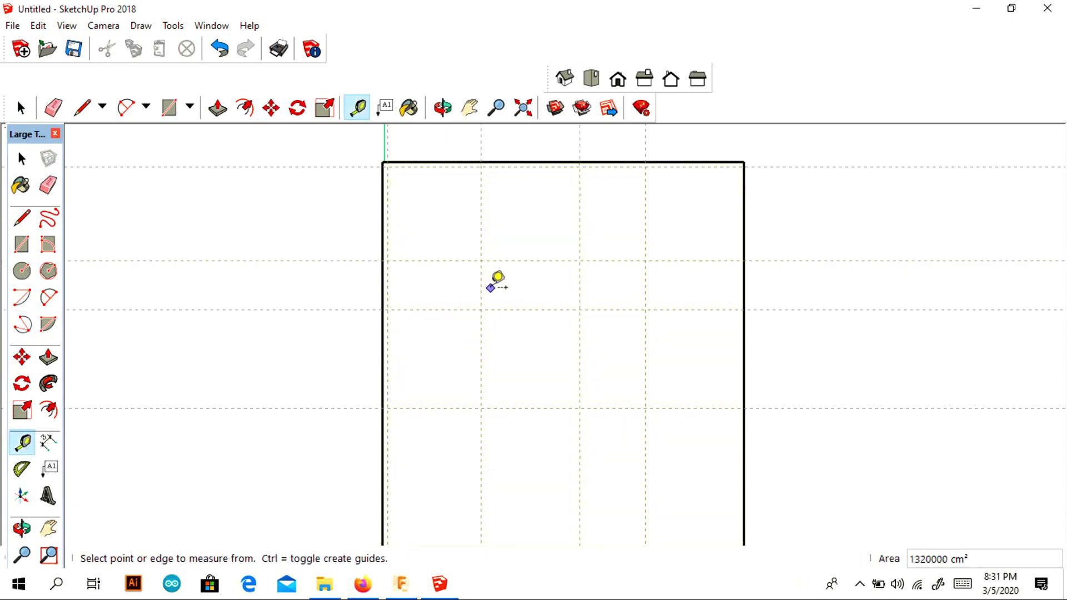
{"action": "left_click", "coordinate": [481, 289]}
{"action": "type", "text": "1"}
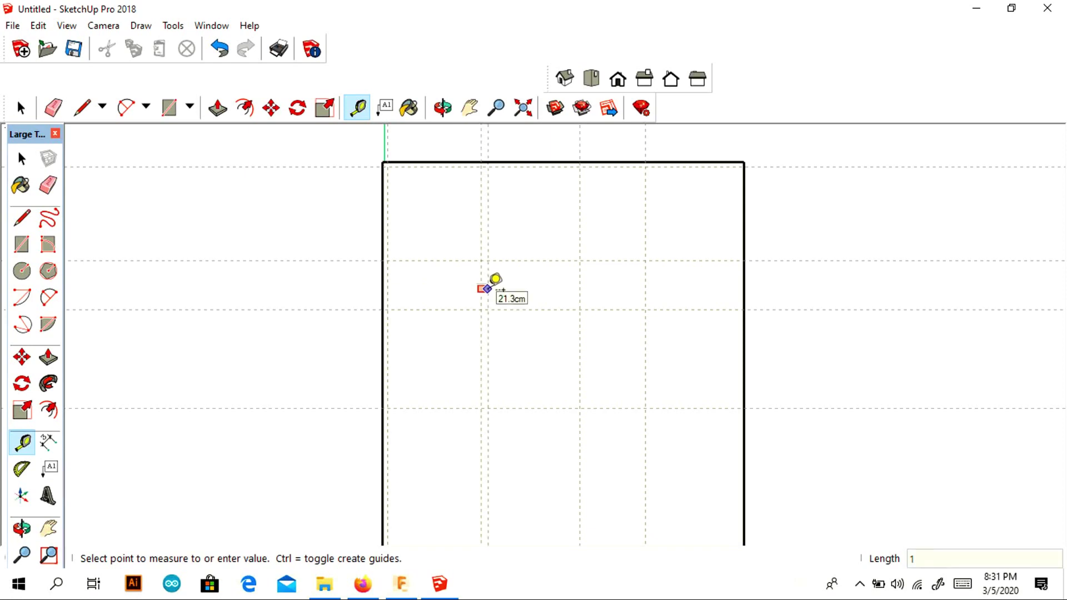
{"action": "type", "text": "50"}
{"action": "key", "text": "Return"}
{"action": "key", "text": "ctrl+z"}
Step: Try to add guides 15 cm left of the three interior vertical guides and 15 cm above the uppermost interior horizontal guide
{"action": "left_click", "coordinate": [481, 278]}
{"action": "type", "text": "15"}
{"action": "key", "text": "Return"}
{"action": "left_click", "coordinate": [580, 287]}
{"action": "type", "text": "15"}
{"action": "key", "text": "Return"}
{"action": "left_click", "coordinate": [579, 285]}
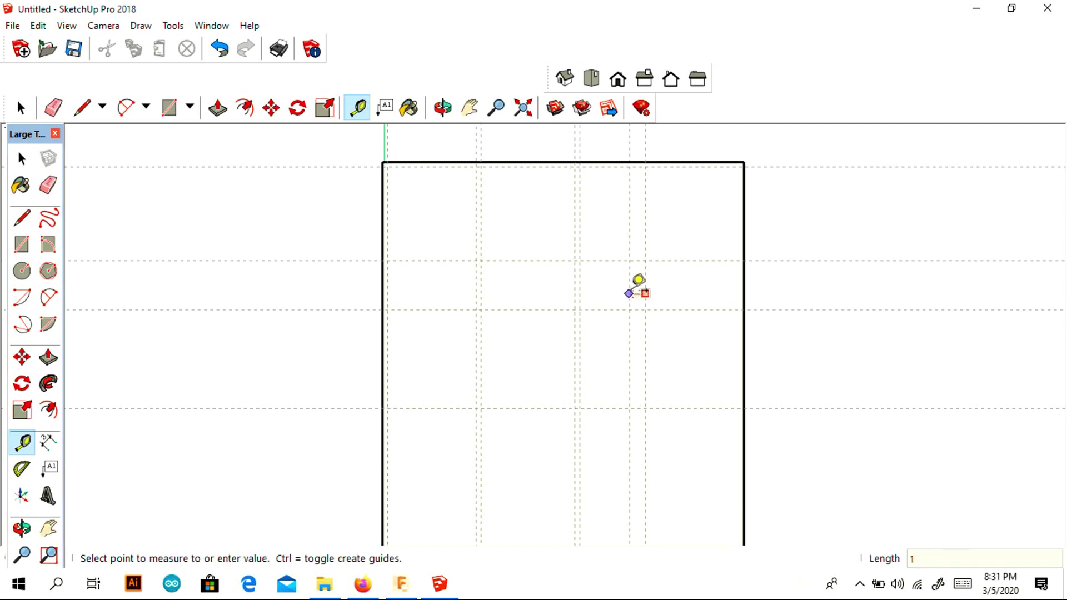
{"action": "type", "text": "0"}
{"action": "key", "text": "Return"}
{"action": "left_click", "coordinate": [555, 260]}
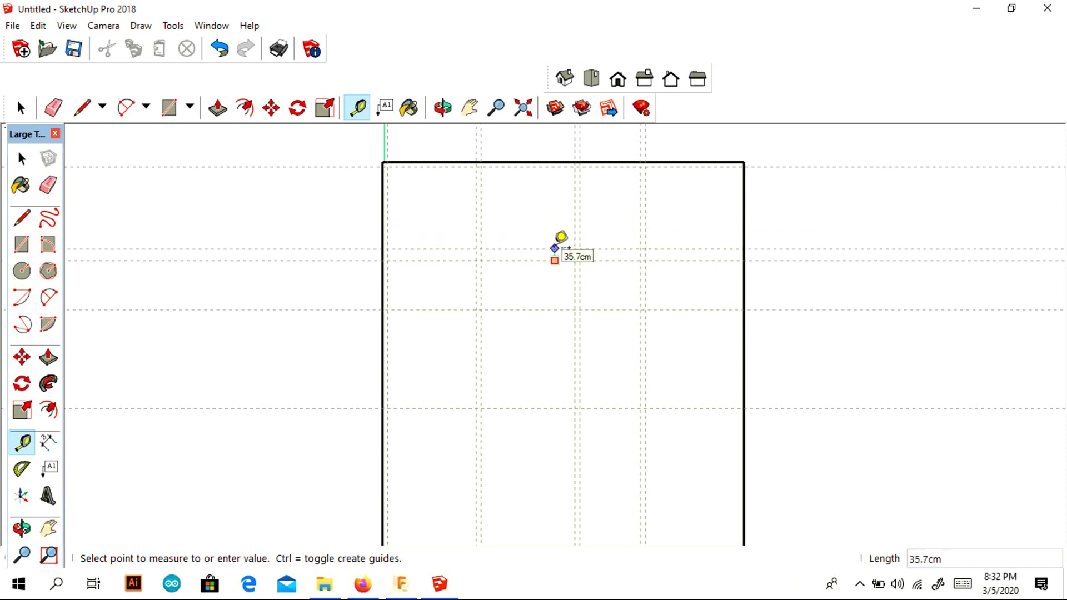
{"action": "type", "text": "15"}
{"action": "key", "text": "Return"}
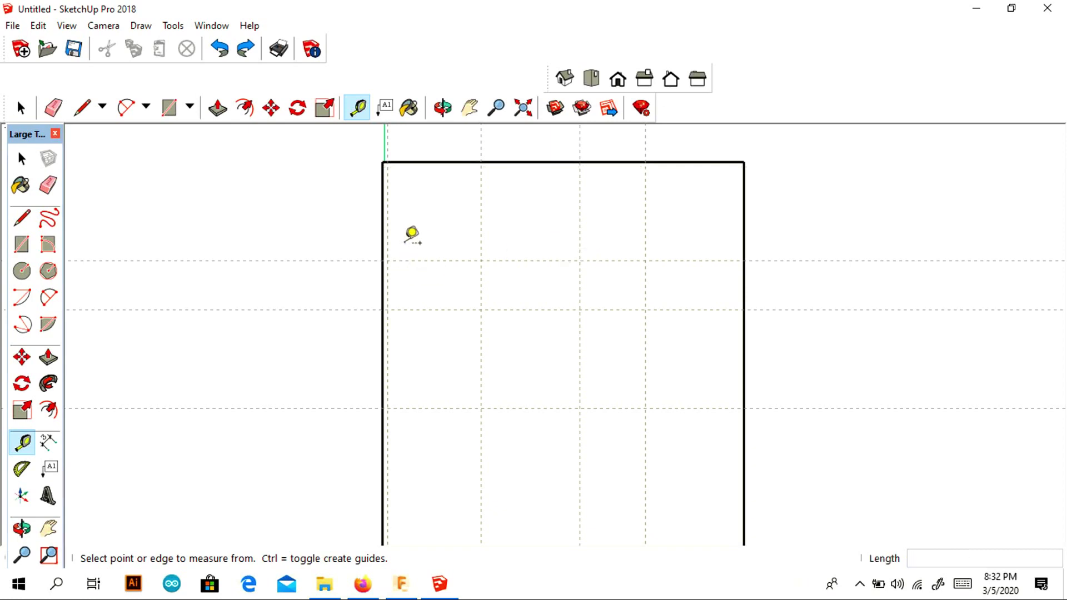
Step: Place a horizontal guide 15 cm below the slab's top edge
{"action": "left_click", "coordinate": [436, 162]}
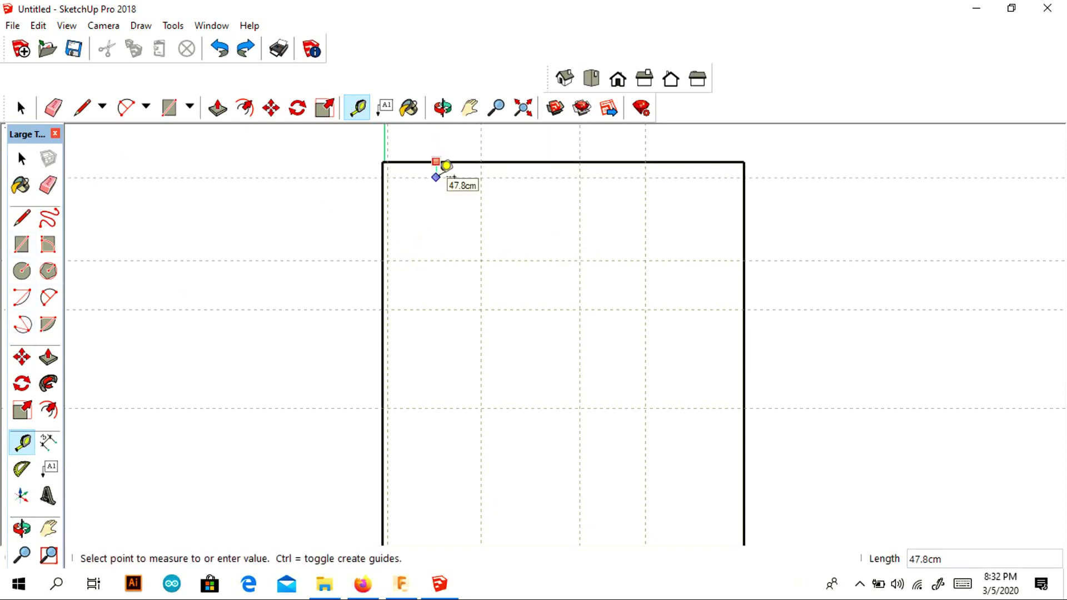
{"action": "type", "text": "15"}
{"action": "key", "text": "Return"}
Step: Add a guide 15 cm to the right of each of the three interior vertical guides
{"action": "type", "text": "10"}
{"action": "key", "text": "Return"}
{"action": "type", "text": "10"}
{"action": "key", "text": "Return"}
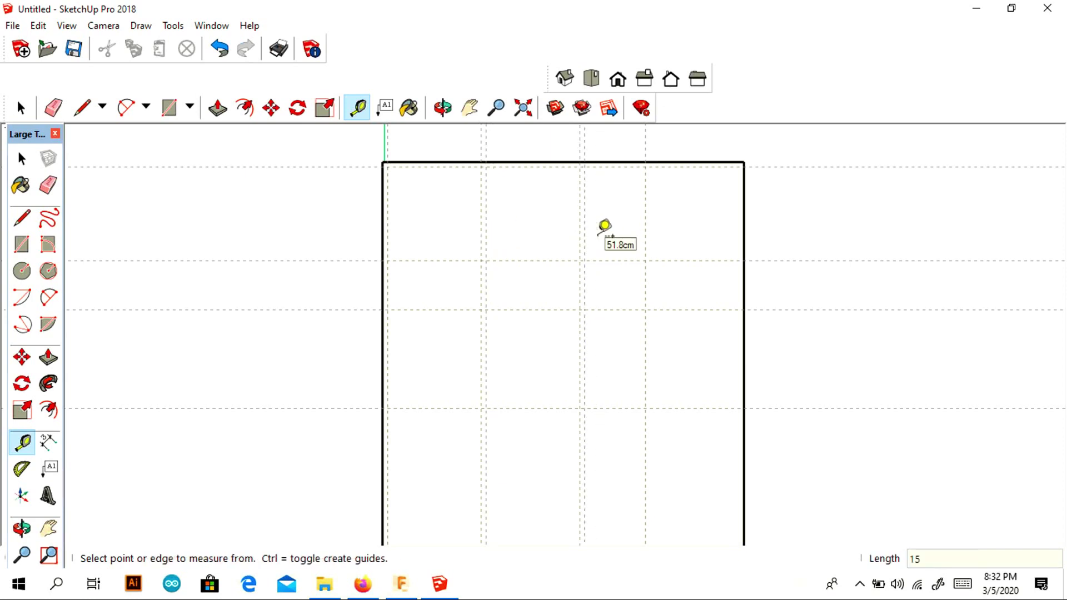
{"action": "left_click", "coordinate": [646, 229]}
{"action": "type", "text": "1"}
{"action": "key", "text": "Return"}
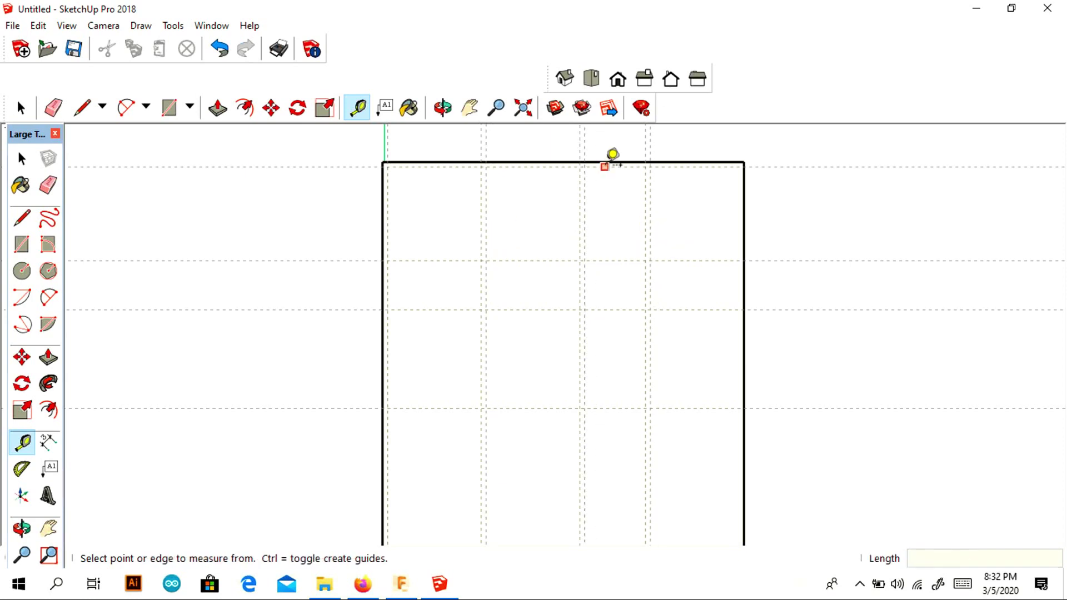
Step: Add a guide 15 cm below each of the three interior horizontal guides
{"action": "left_click", "coordinate": [624, 260]}
{"action": "type", "text": "10"}
{"action": "key", "text": "Return"}
{"action": "left_click", "coordinate": [628, 304]}
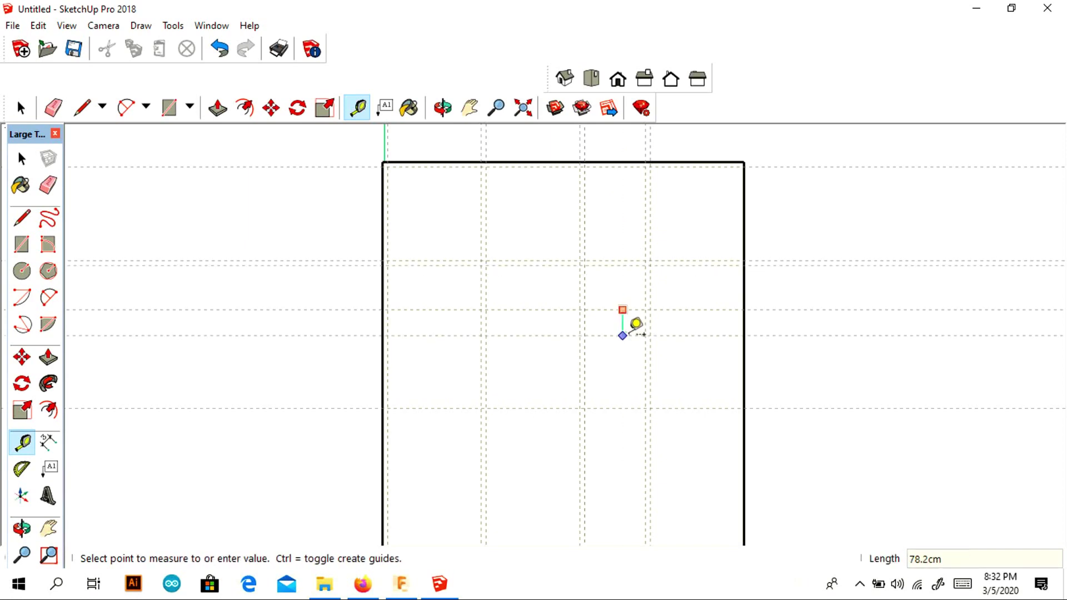
{"action": "key", "text": "Return"}
{"action": "left_click", "coordinate": [624, 409]}
{"action": "type", "text": "15"}
{"action": "key", "text": "Return"}
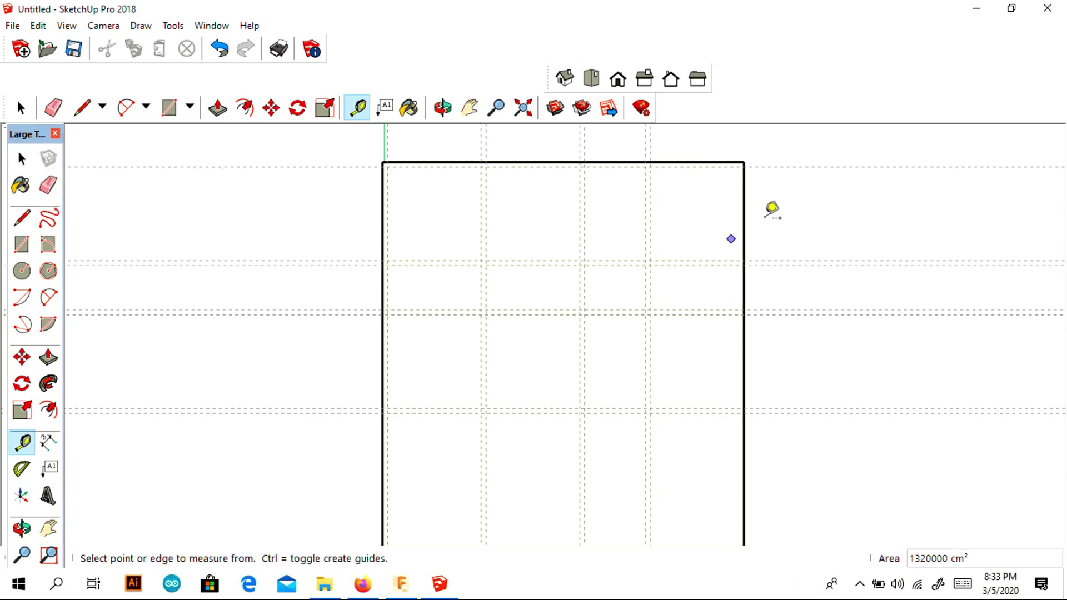
Step: Draw a 15 × 315 cm wall rectangle between the first interior vertical guide pair, from the slab's top edge down to the first interior horizontal pair
{"action": "scroll", "coordinate": [529, 284], "scroll_direction": "down", "scroll_amount": 1}
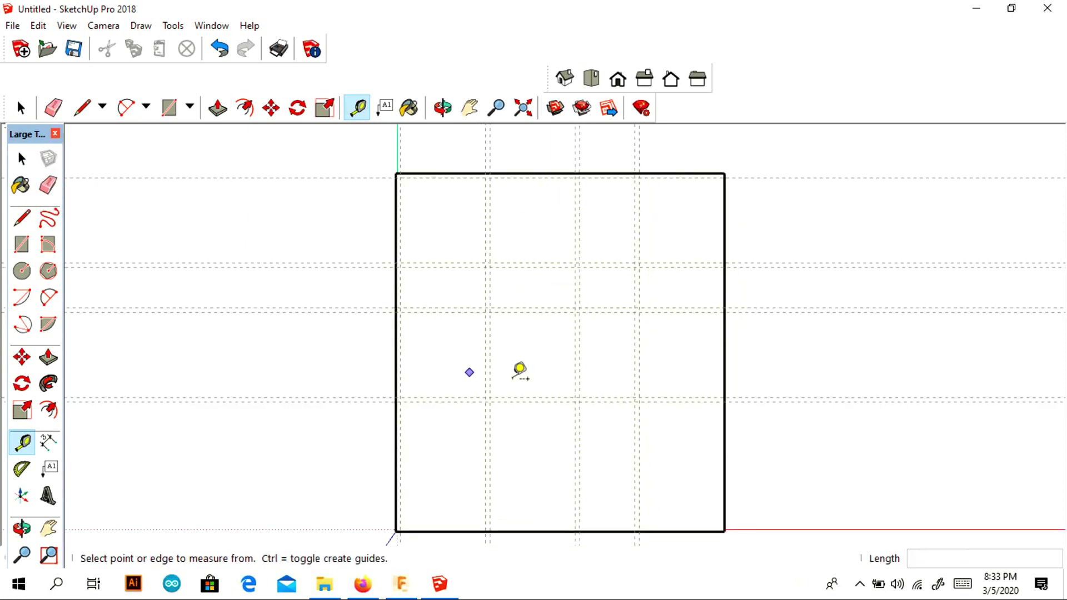
{"action": "left_click", "coordinate": [22, 160]}
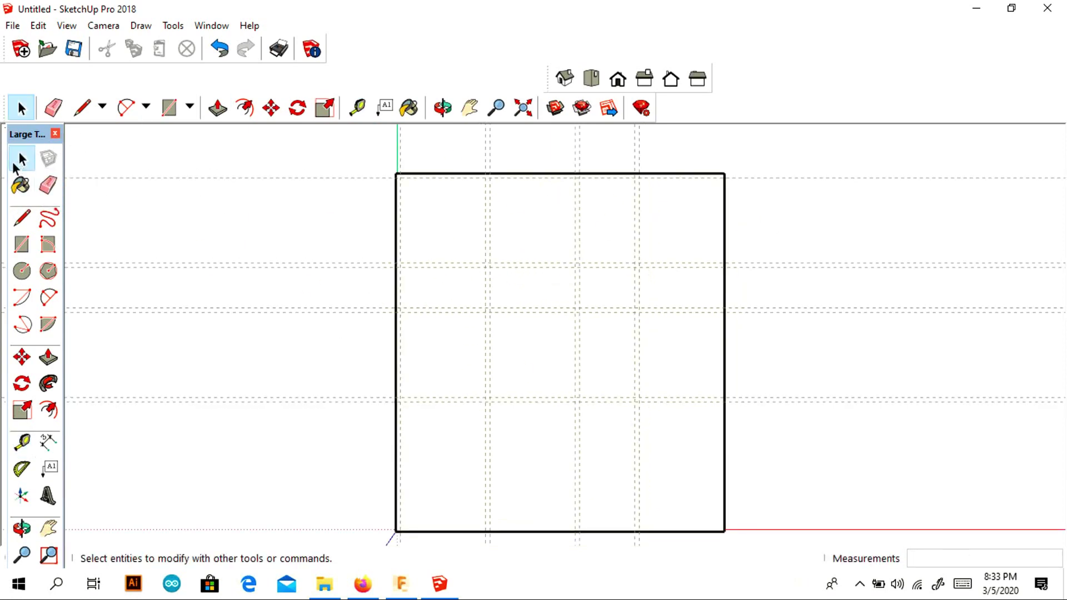
{"action": "left_click", "coordinate": [22, 244]}
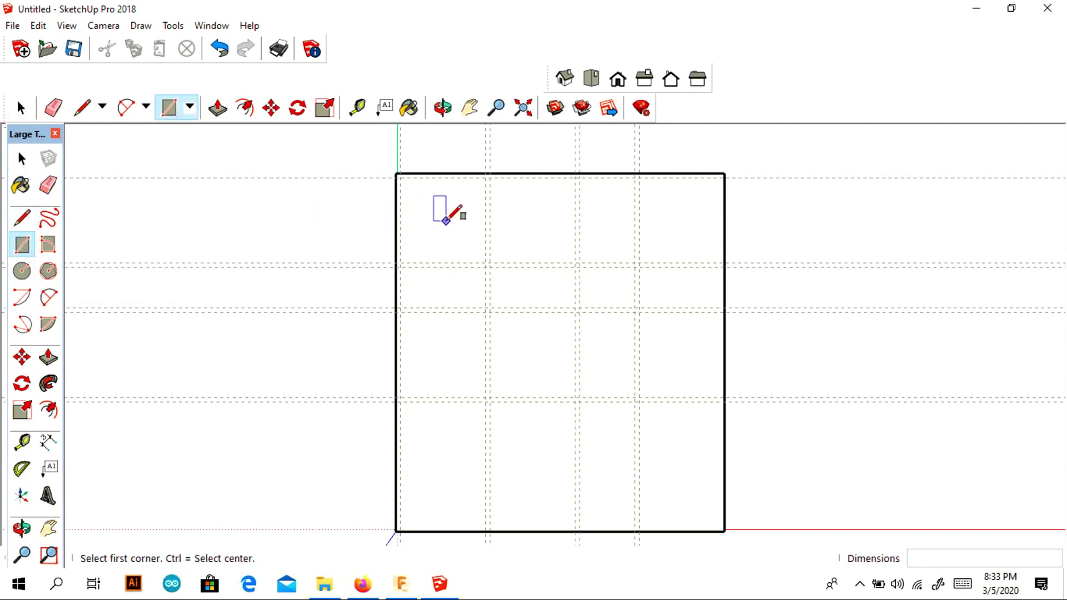
{"action": "left_click", "coordinate": [487, 175]}
{"action": "left_click", "coordinate": [489, 267]}
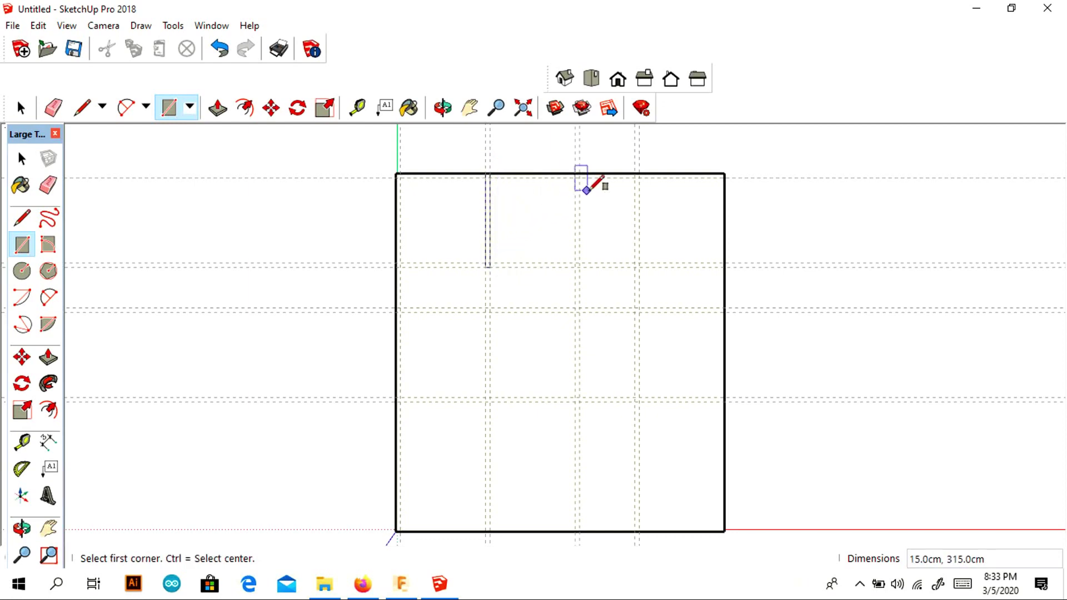
{"action": "left_click", "coordinate": [395, 267]}
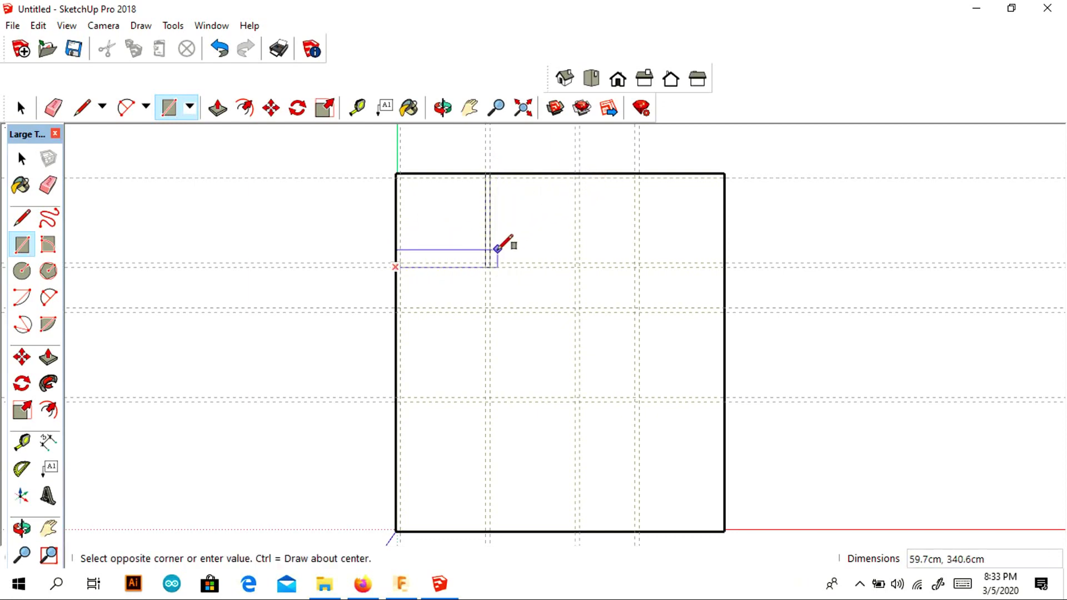
{"action": "scroll", "coordinate": [488, 265], "scroll_direction": "up", "scroll_amount": 1}
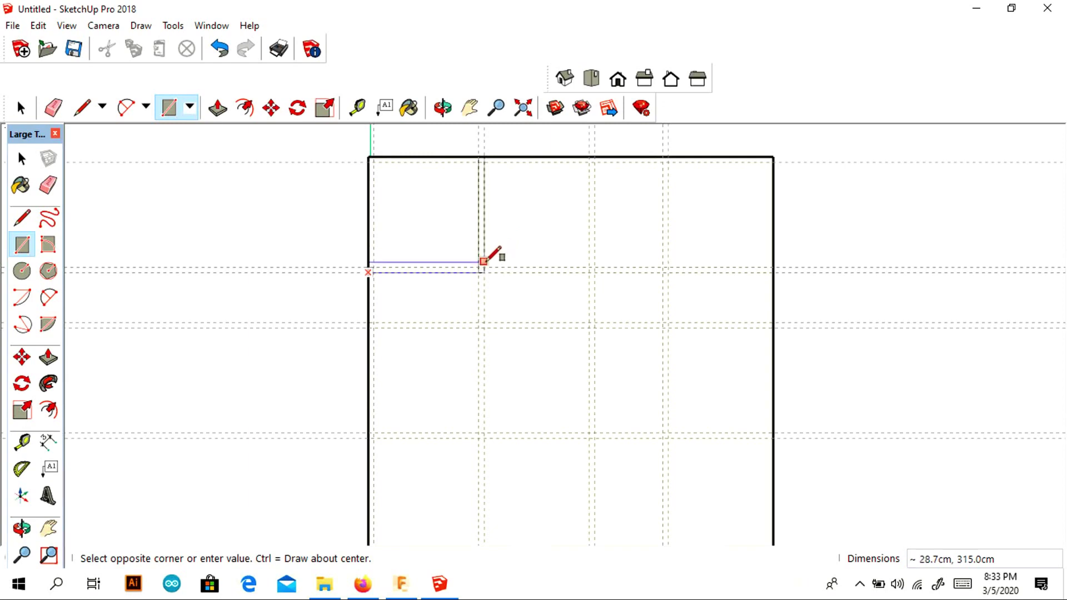
{"action": "key", "text": "Escape"}
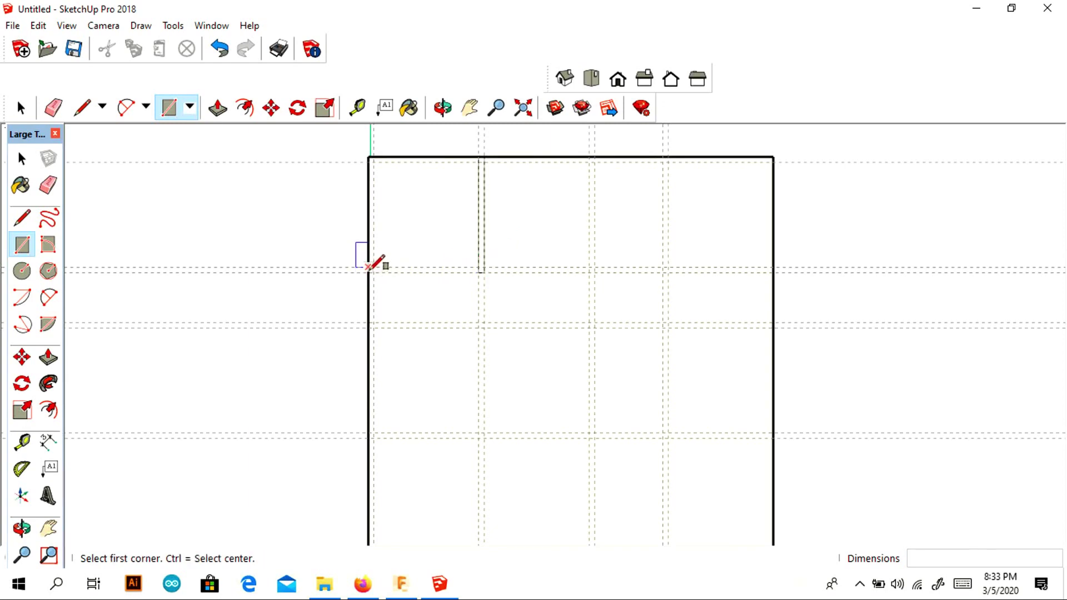
Step: Draw two 15 × 315 cm horizontal wall rectangles from the left edge, within the upper two interior horizontal guide pairs
{"action": "left_click", "coordinate": [368, 270]}
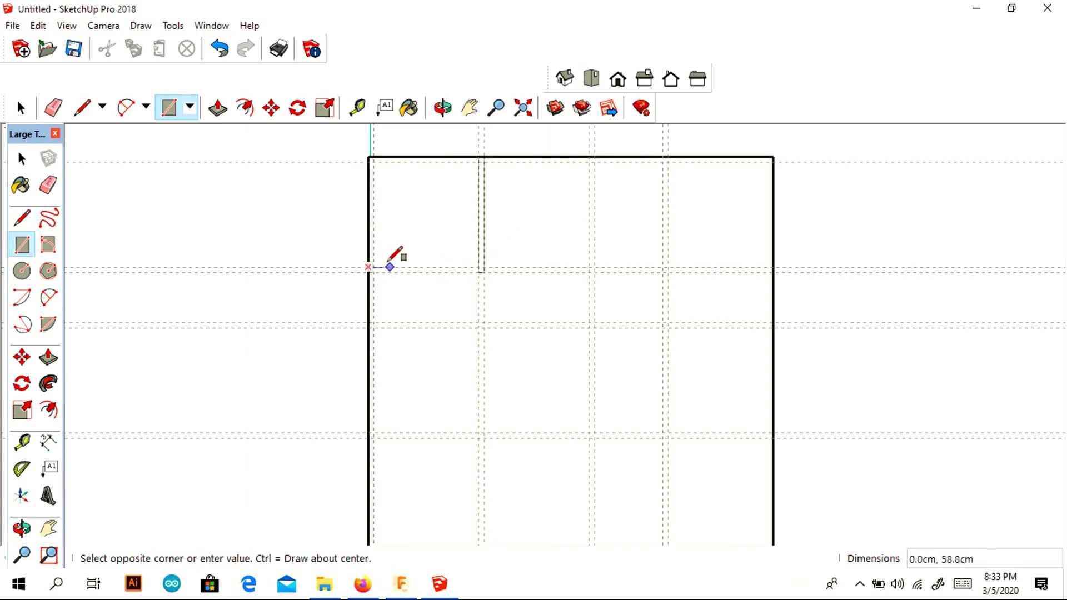
{"action": "left_click", "coordinate": [483, 270]}
{"action": "left_click", "coordinate": [370, 322]}
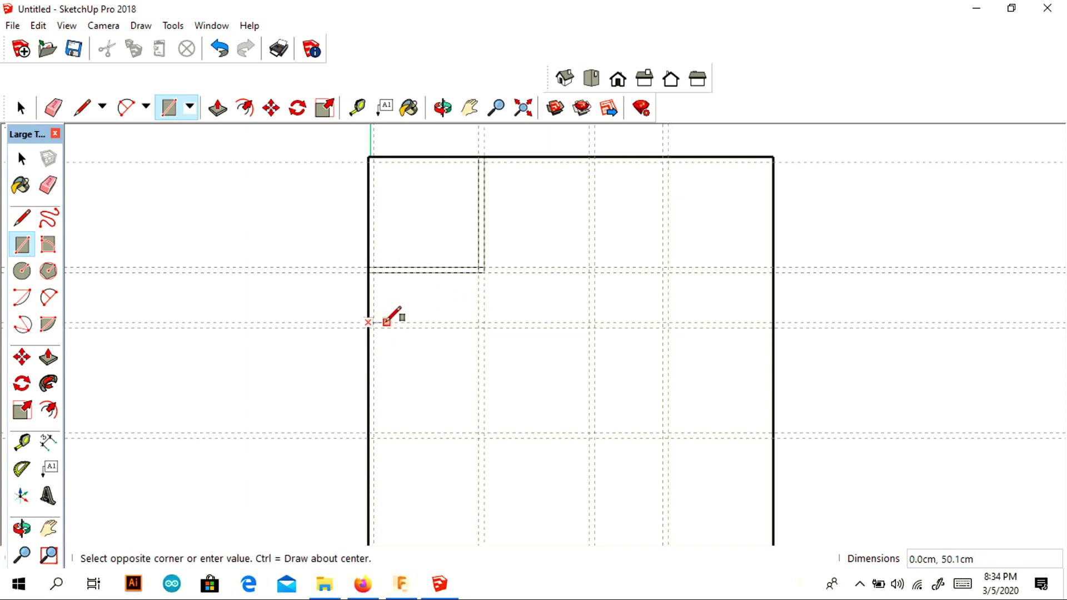
{"action": "left_click", "coordinate": [483, 327]}
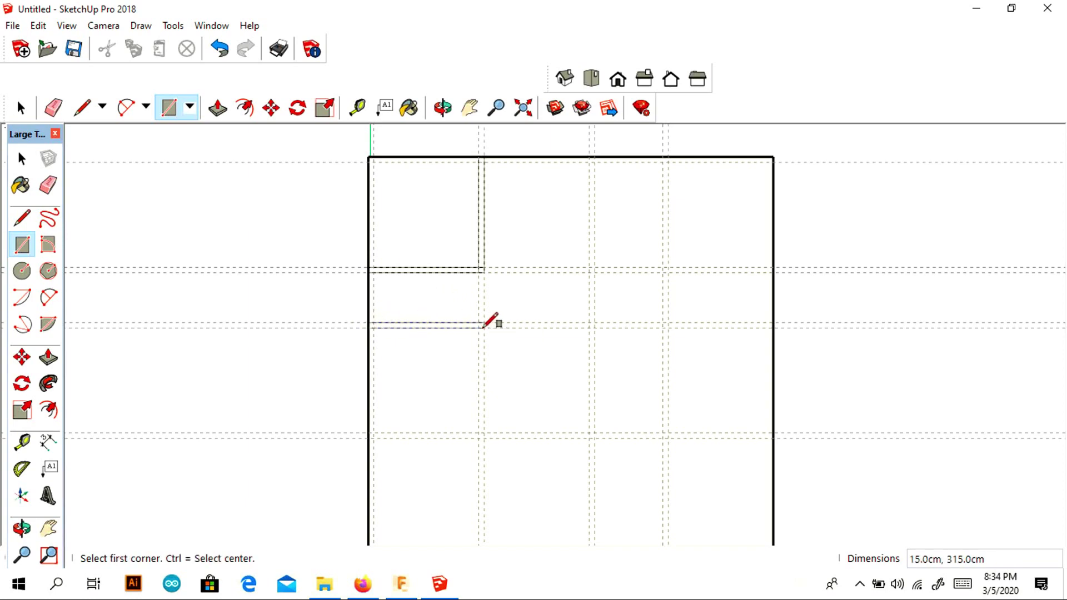
Step: Try to draw a 15 × 315 cm wall rectangle from the left edge within the third interior horizontal guide pair
{"action": "left_click", "coordinate": [369, 433]}
{"action": "left_click", "coordinate": [484, 438]}
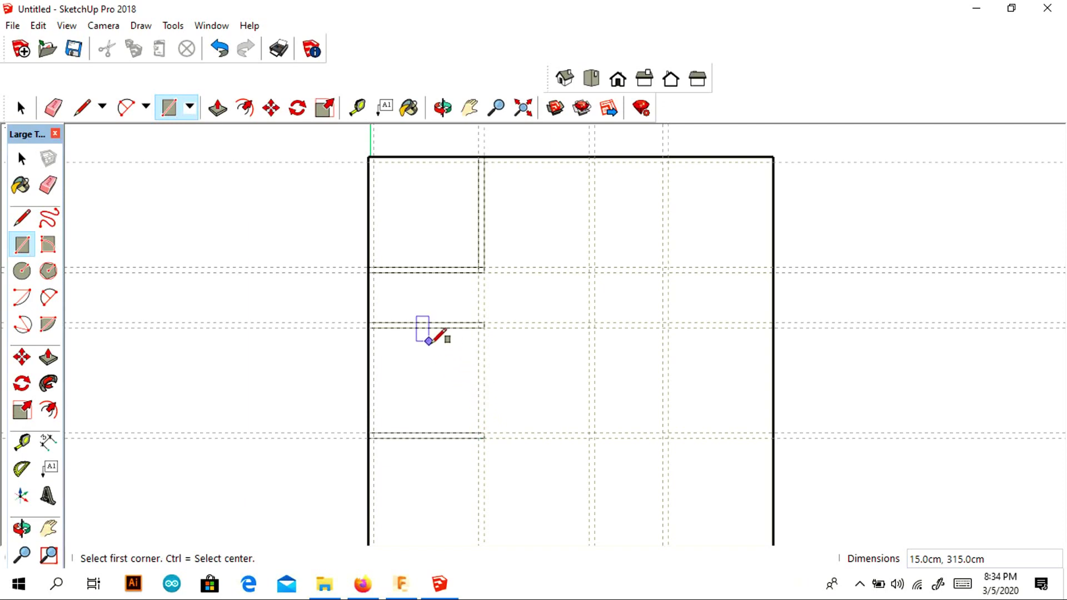
{"action": "left_click", "coordinate": [368, 156]}
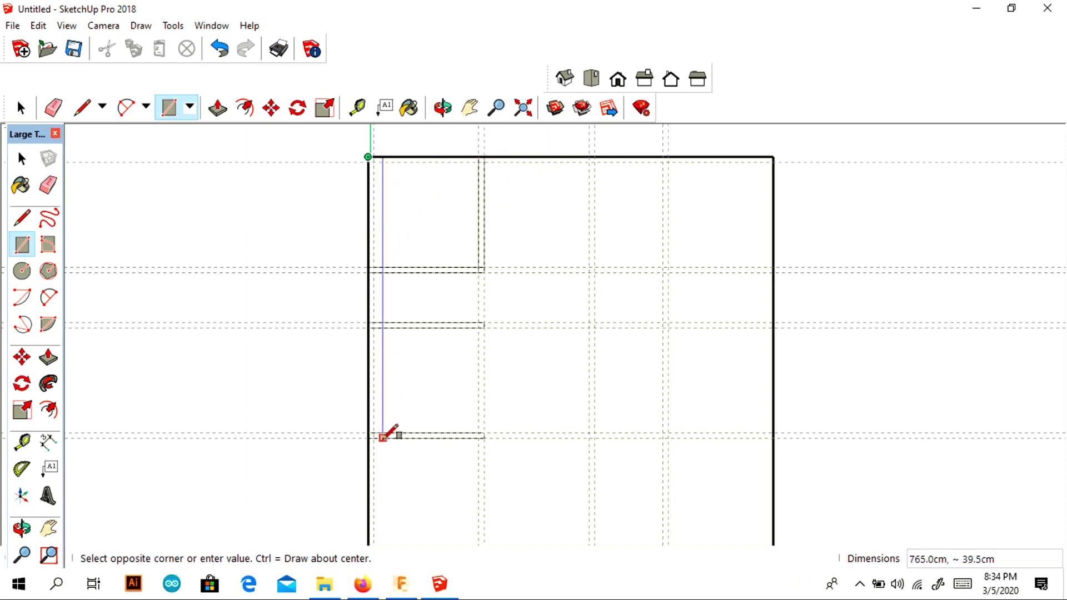
{"action": "key", "text": "Escape"}
{"action": "key", "text": "ctrl+z"}
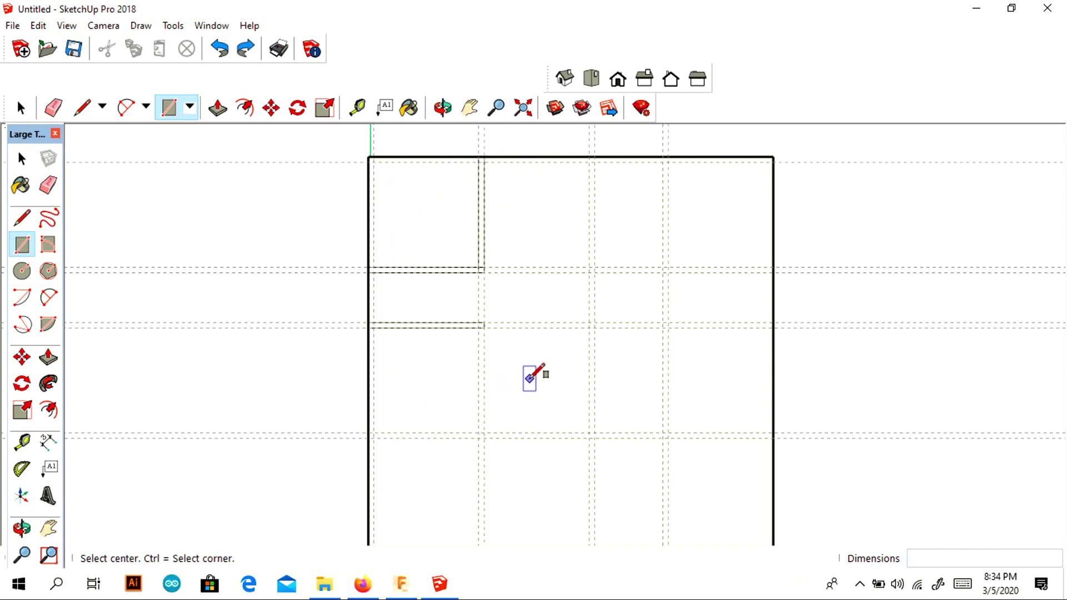
{"action": "scroll", "coordinate": [364, 144], "scroll_direction": "up", "scroll_amount": 1}
{"action": "left_click", "coordinate": [366, 157]}
{"action": "key", "text": "Escape"}
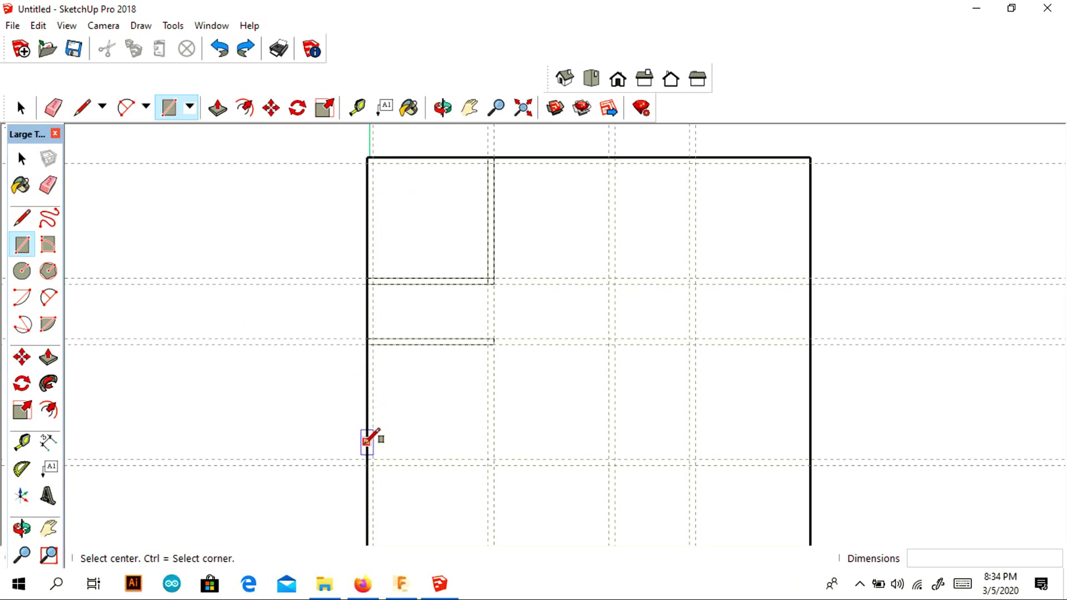
Step: Draw a 15 cm wide wall rectangle along the slab's left edge, from its top corner down to the third interior horizontal guide pair
{"action": "left_click", "coordinate": [22, 160]}
{"action": "left_click", "coordinate": [22, 244]}
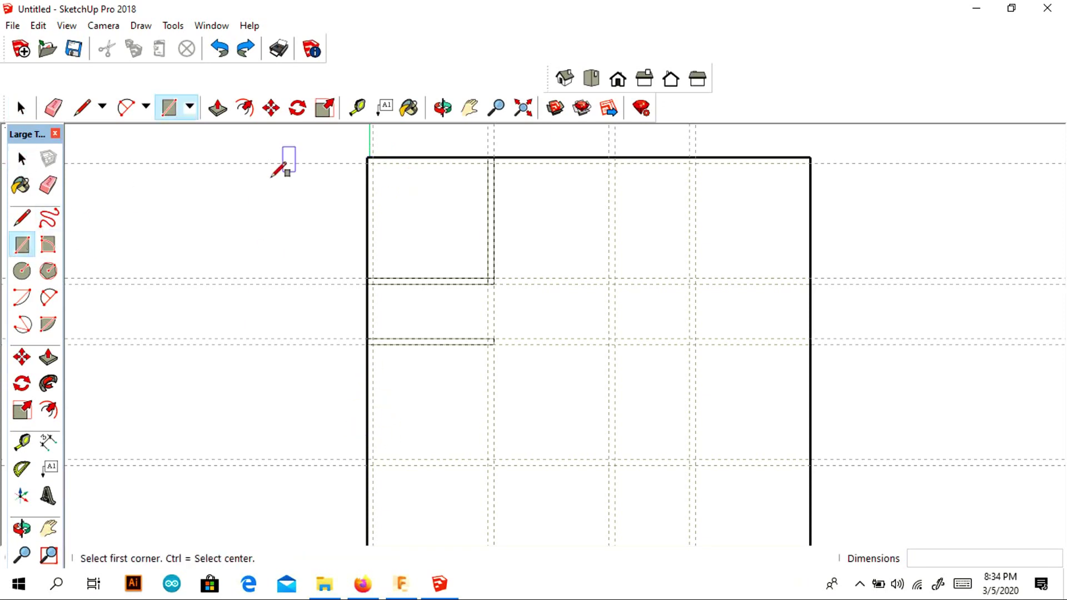
{"action": "left_click", "coordinate": [367, 158]}
{"action": "left_click", "coordinate": [373, 462]}
Step: Draw a 315 × 15 cm wall along the slab's top edge and a 15 cm thick vertical wall between the second and third interior horizontal guide pairs
{"action": "left_click", "coordinate": [366, 158]}
{"action": "key", "text": "Escape"}
{"action": "left_click", "coordinate": [367, 158]}
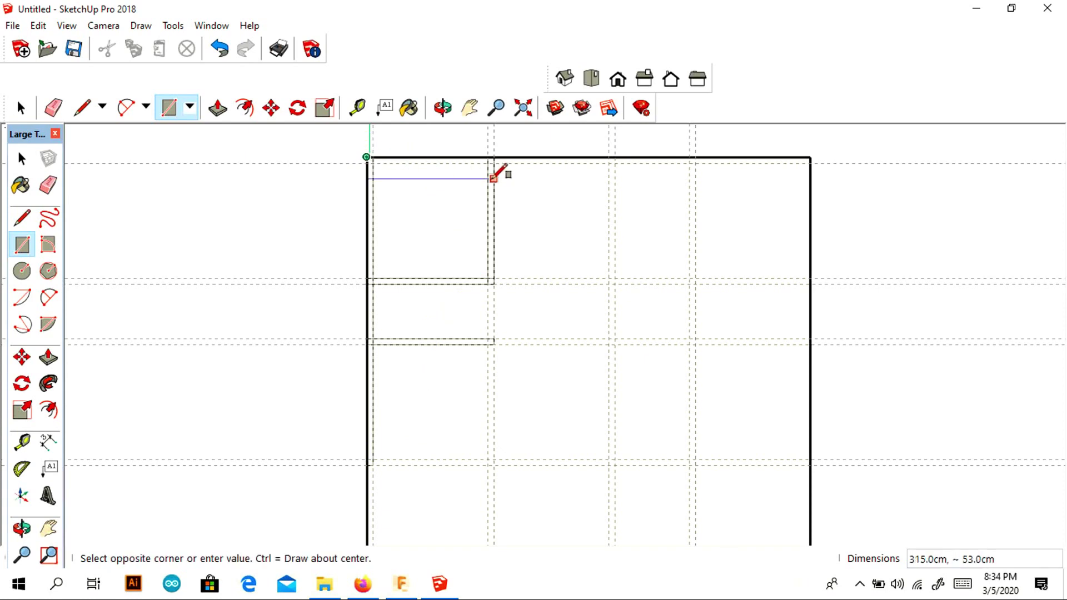
{"action": "left_click", "coordinate": [494, 164]}
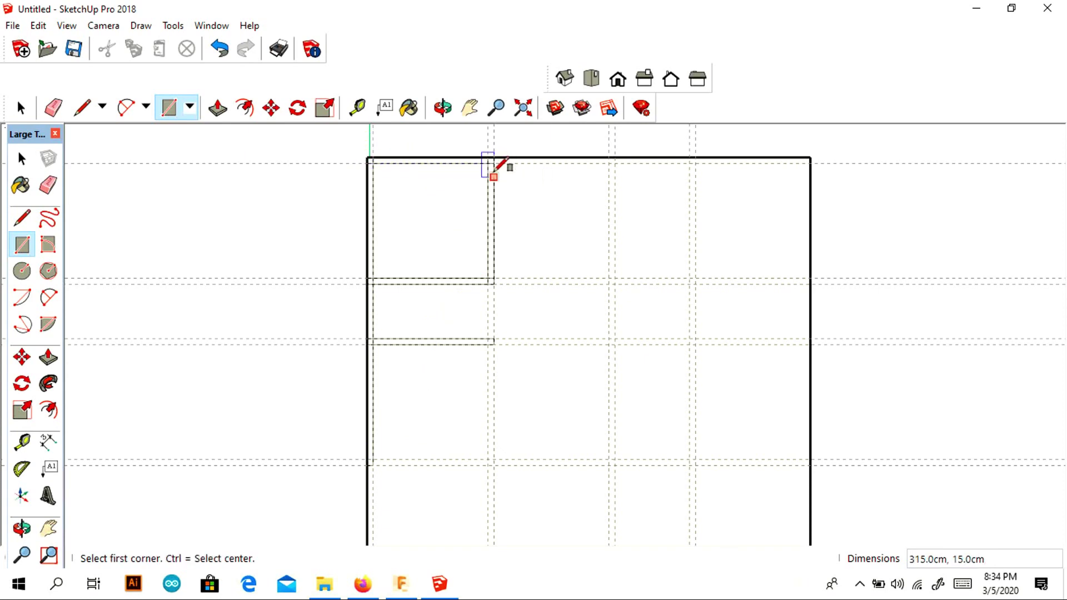
{"action": "left_click", "coordinate": [493, 338]}
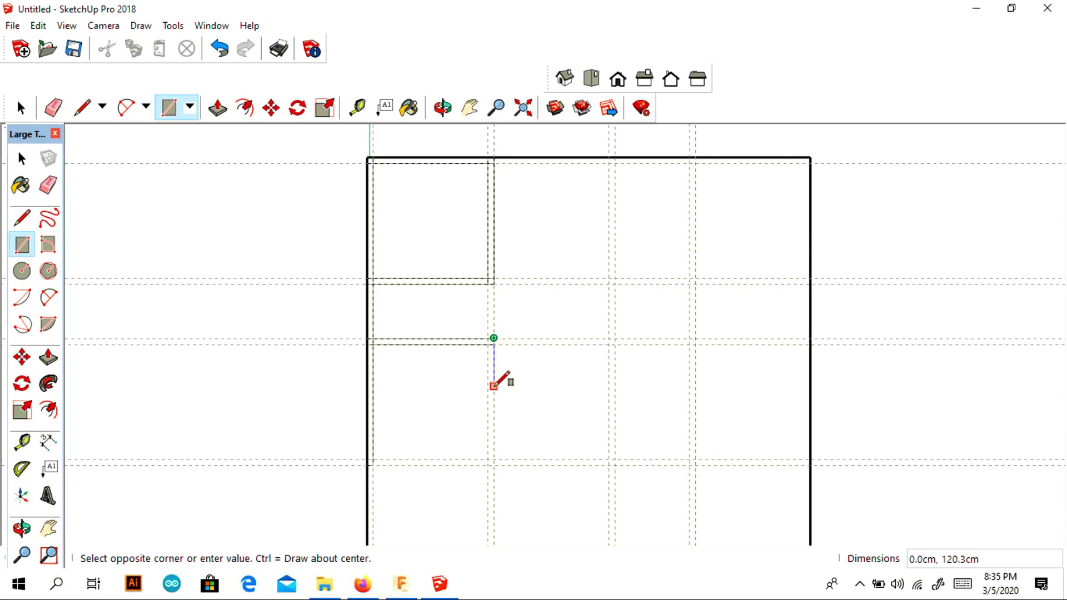
{"action": "left_click", "coordinate": [489, 465]}
{"action": "left_click", "coordinate": [366, 464]}
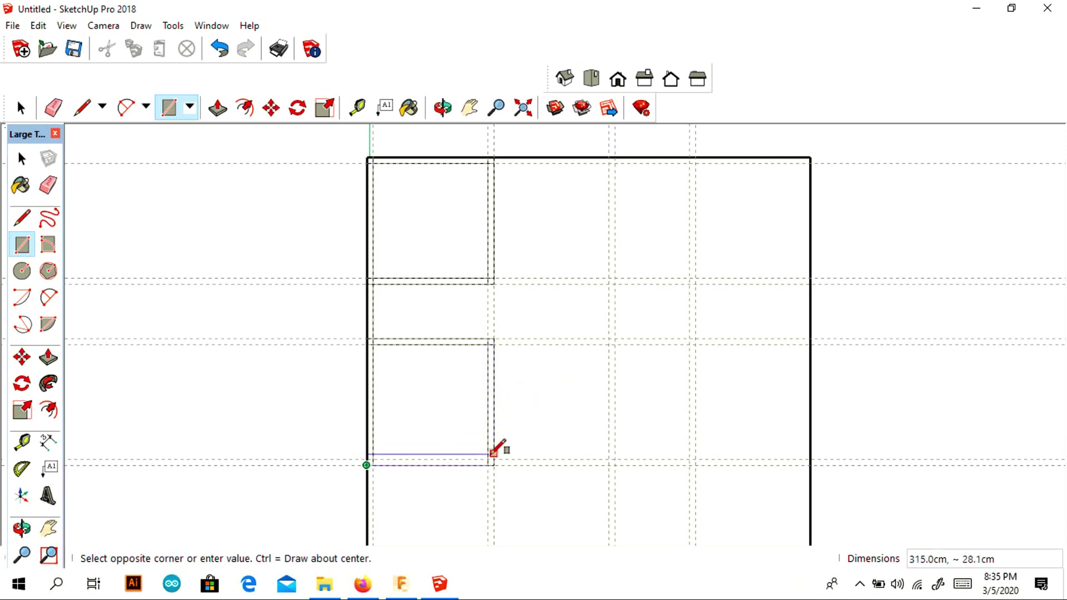
{"action": "key", "text": "Escape"}
{"action": "left_click", "coordinate": [366, 464]}
{"action": "key", "text": "Escape"}
Step: Draw a 15 × 315 cm horizontal wall from the left edge within the third interior horizontal guide pair, closing the lower room
{"action": "left_click", "coordinate": [367, 459]}
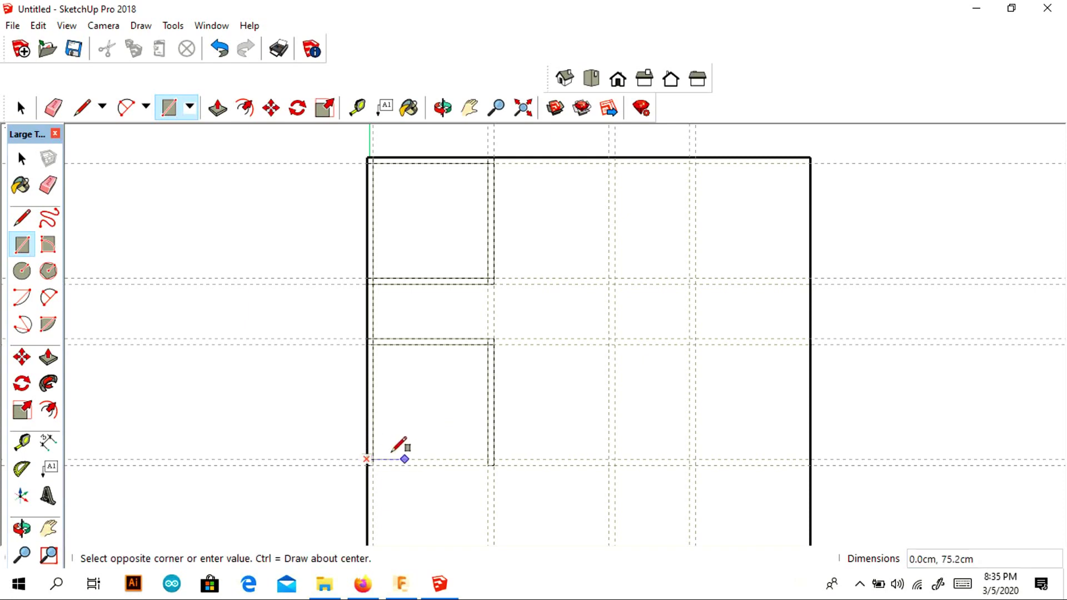
{"action": "left_click", "coordinate": [493, 459]}
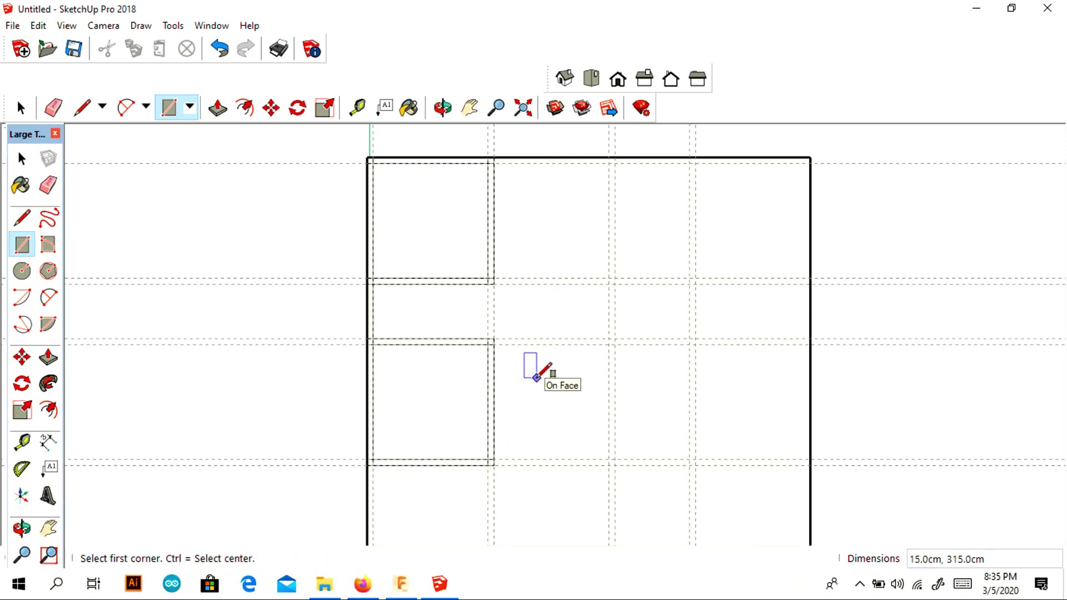
Step: Add a vertical guide between the left edge and the first interior vertical guide pair, plus another 15 cm to its right
{"action": "scroll", "coordinate": [559, 266], "scroll_direction": "down", "scroll_amount": 1}
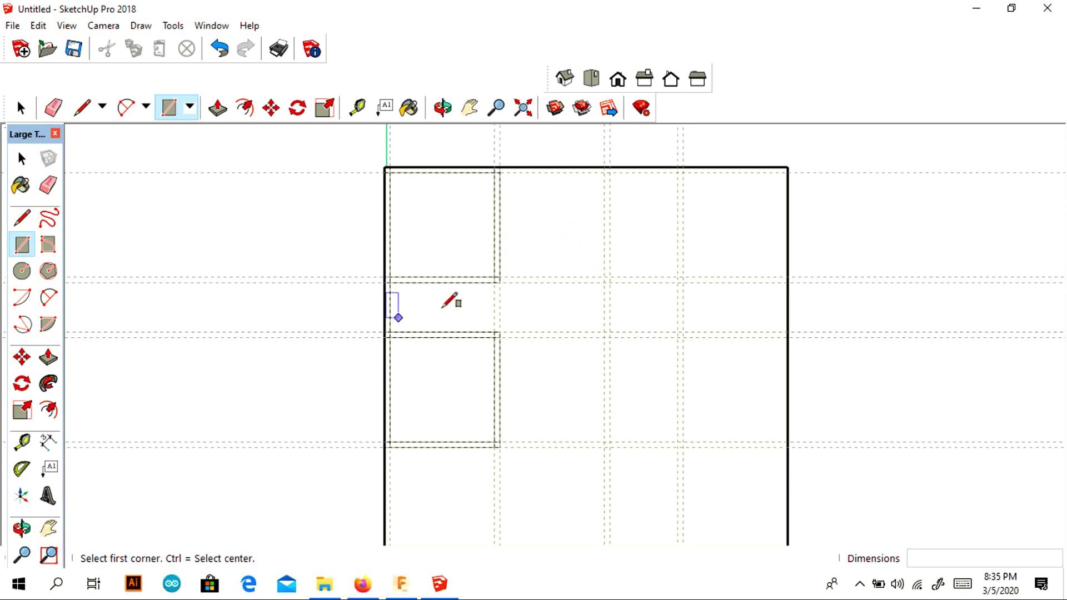
{"action": "left_click", "coordinate": [22, 443]}
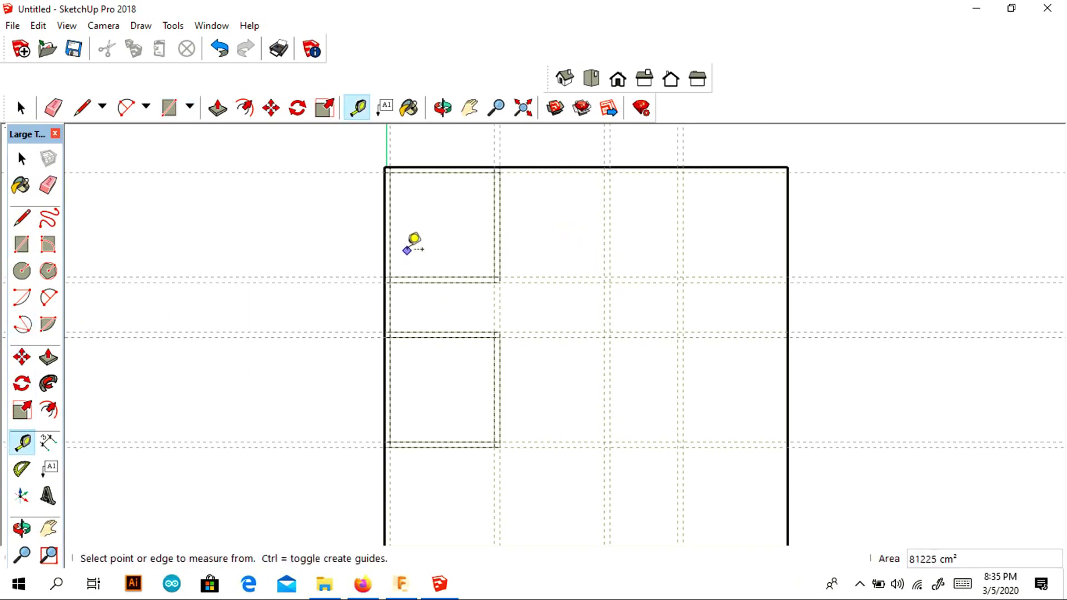
{"action": "left_click", "coordinate": [384, 242]}
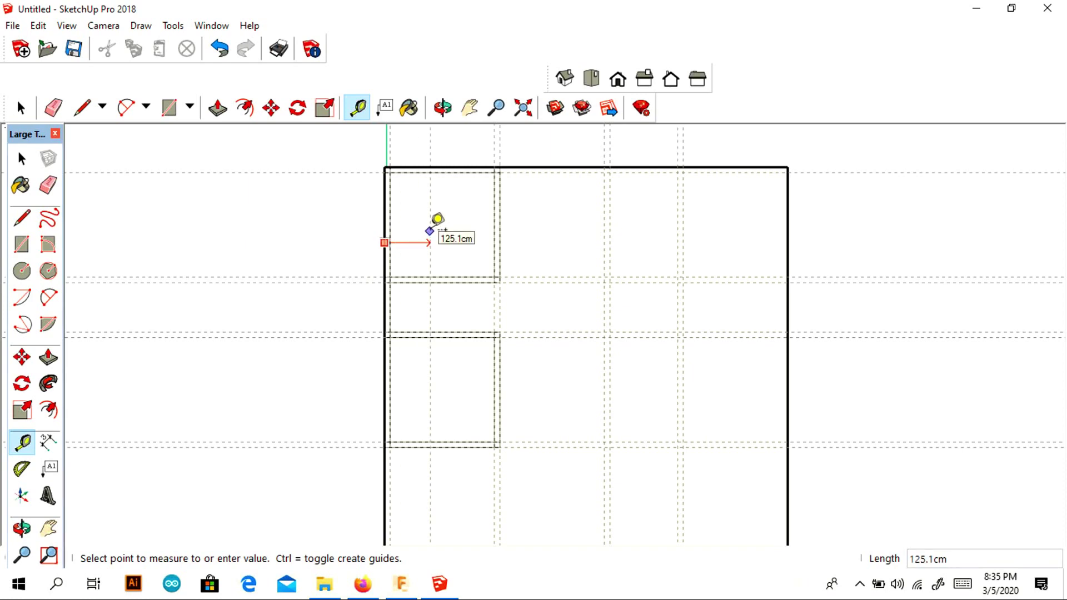
{"action": "key", "text": "Return"}
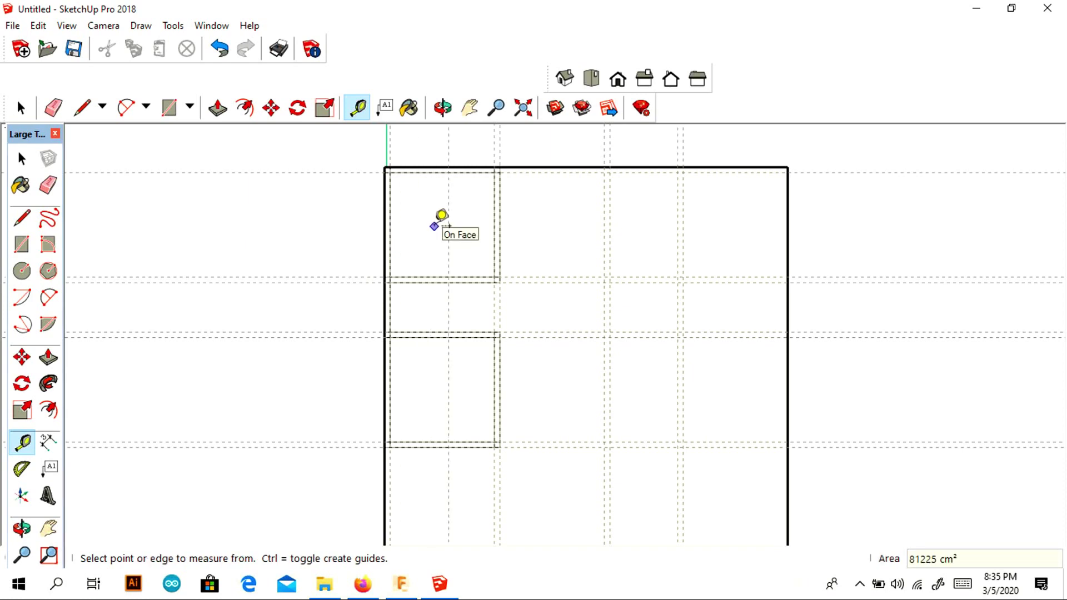
{"action": "left_click", "coordinate": [448, 244]}
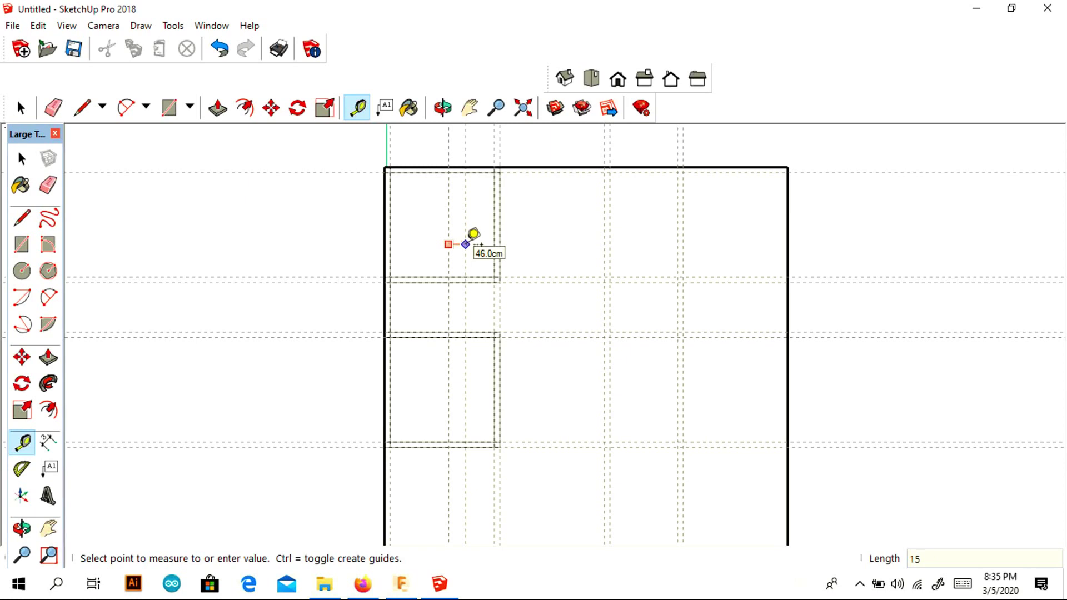
{"action": "key", "text": "Return"}
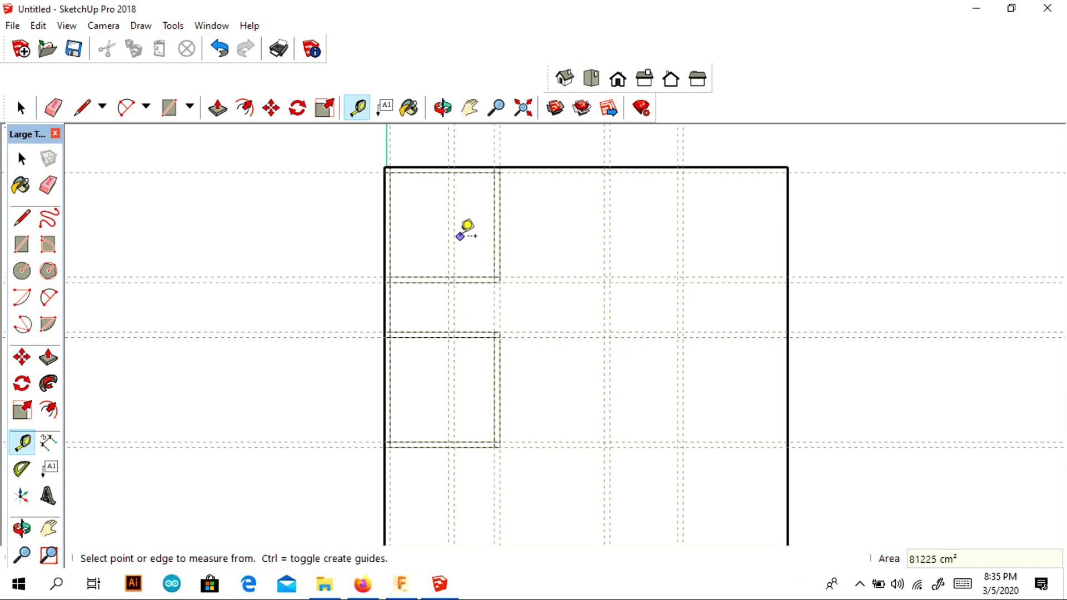
Step: Draw a 15 × 165 cm vertical wall between the new guides, spanning the first and second interior horizontal guide pairs
{"action": "left_click", "coordinate": [22, 244]}
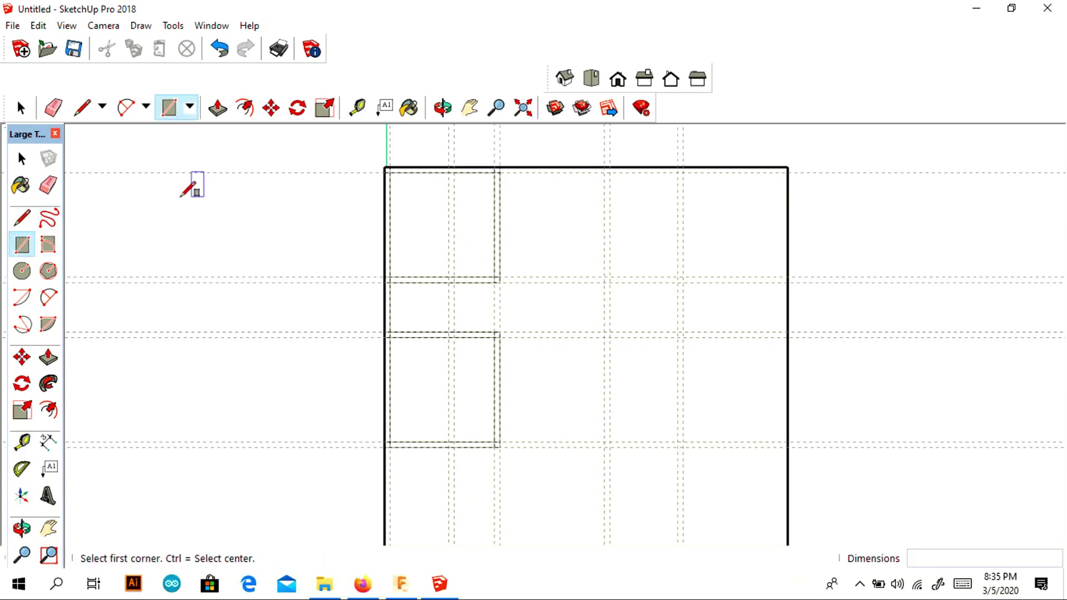
{"action": "left_click", "coordinate": [454, 280]}
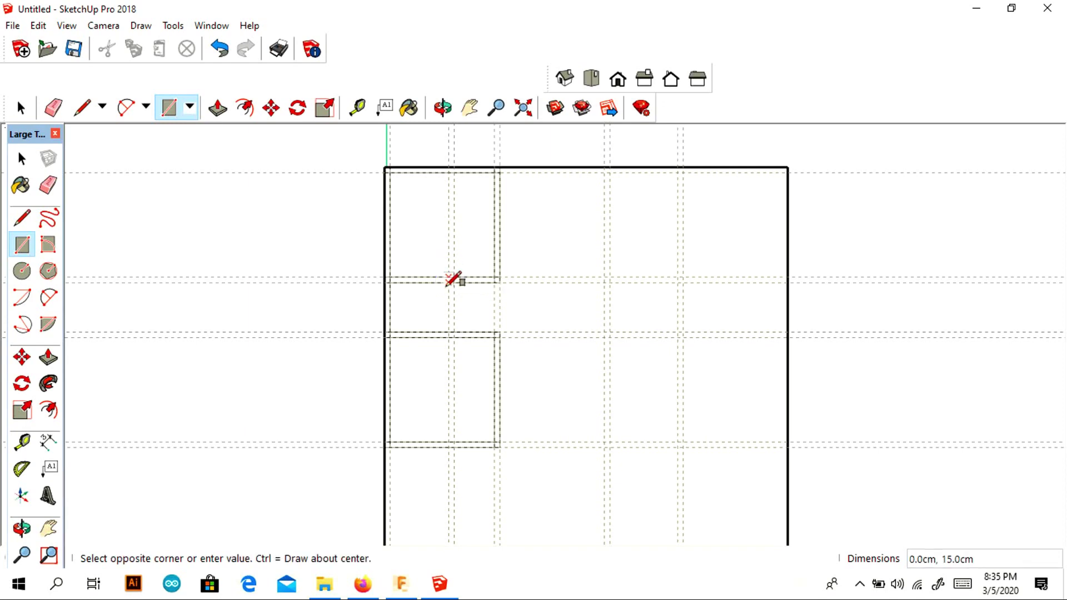
{"action": "left_click", "coordinate": [454, 333]}
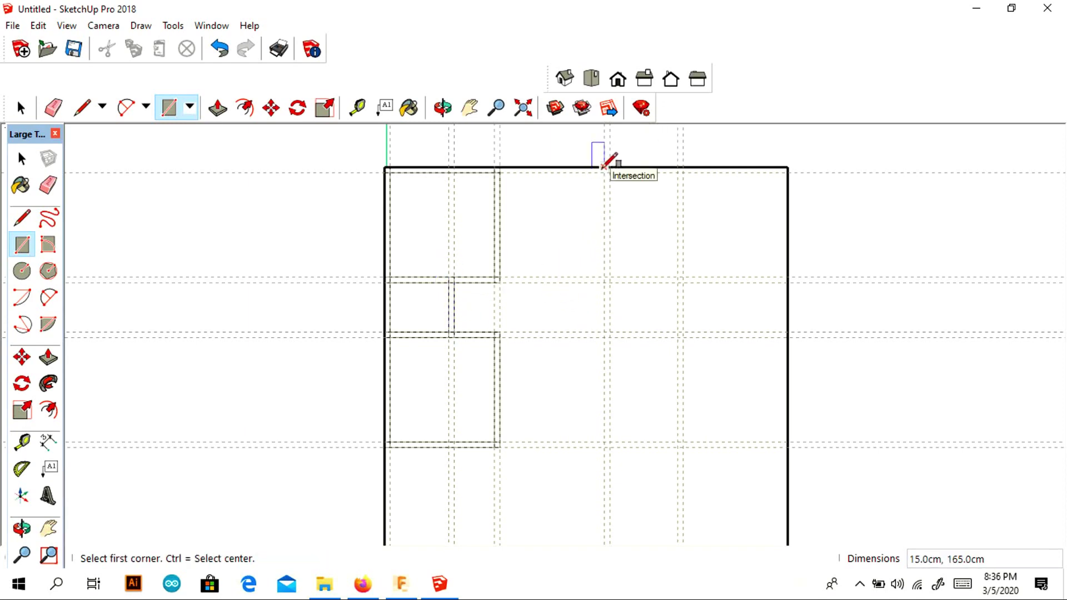
Step: Add a horizontal guide 200 cm below the slab's top edge and another 15 cm below it
{"action": "key", "text": "t"}
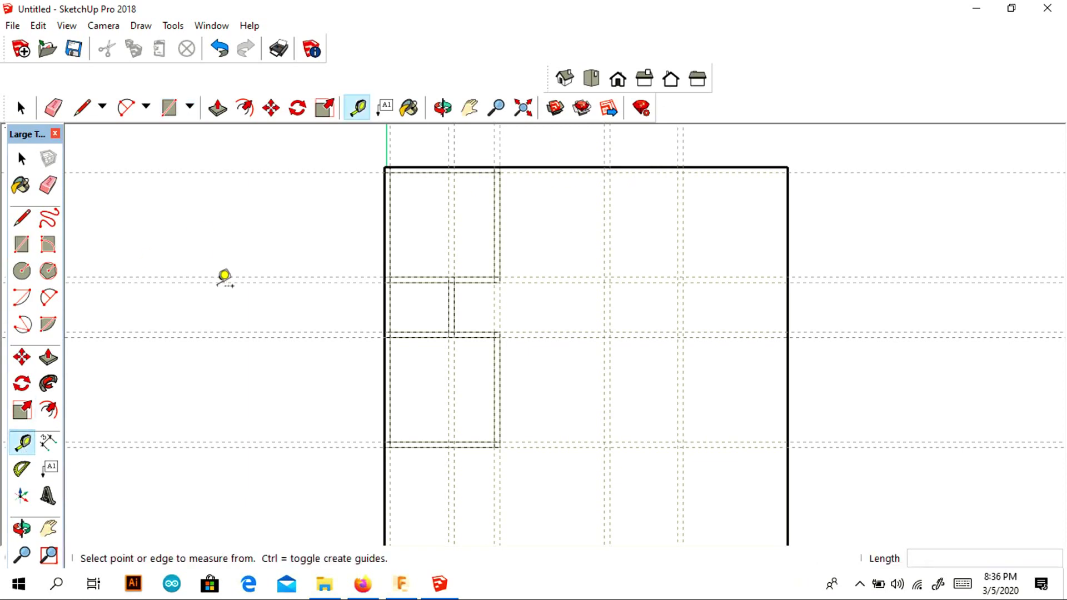
{"action": "left_click", "coordinate": [548, 166]}
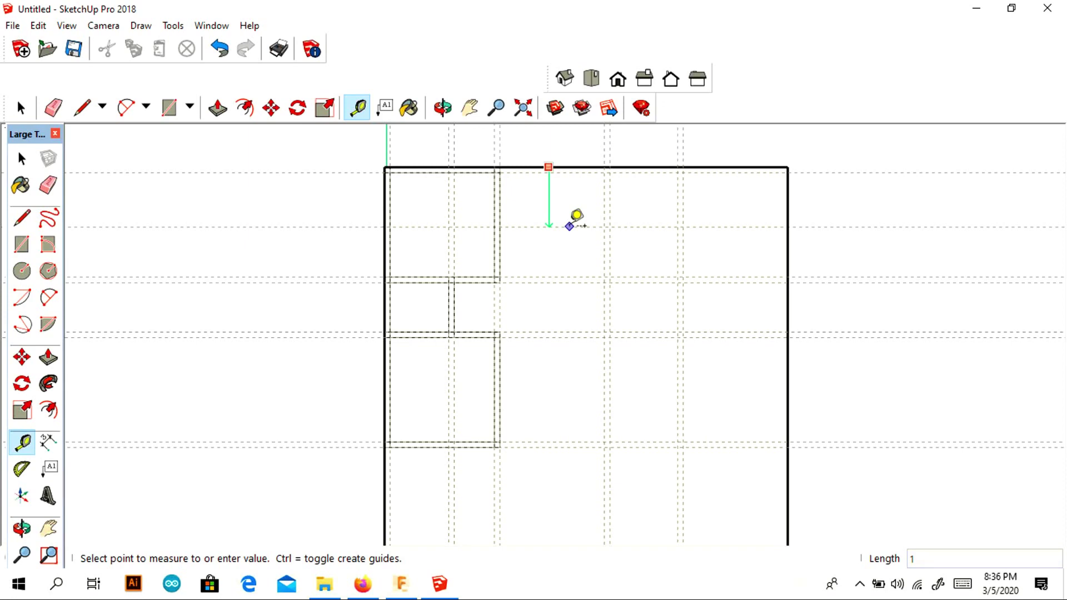
{"action": "key", "text": "Return"}
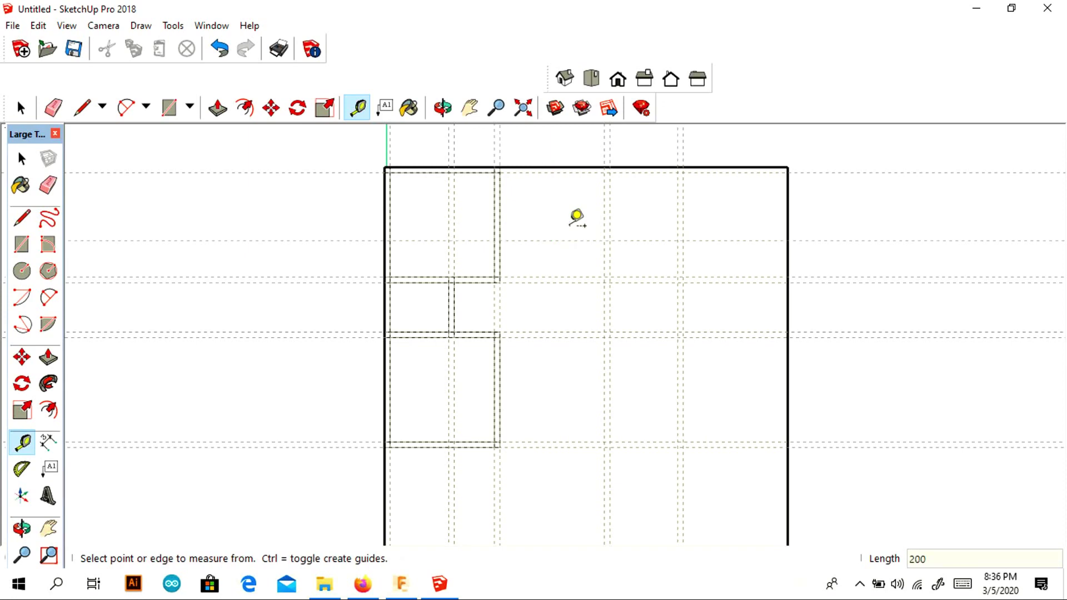
{"action": "left_click", "coordinate": [566, 240]}
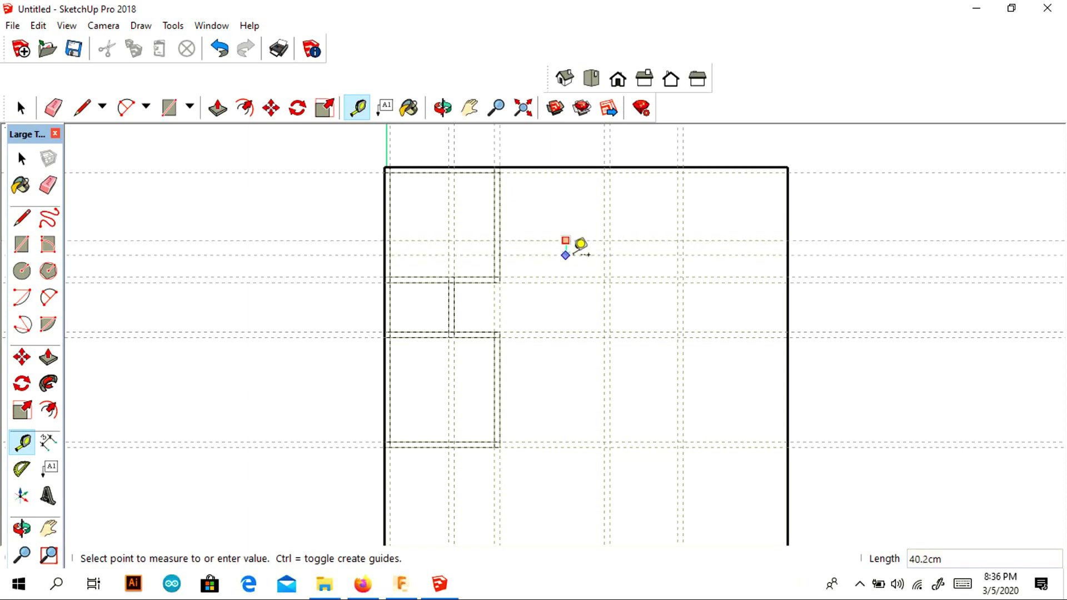
{"action": "key", "text": "Return"}
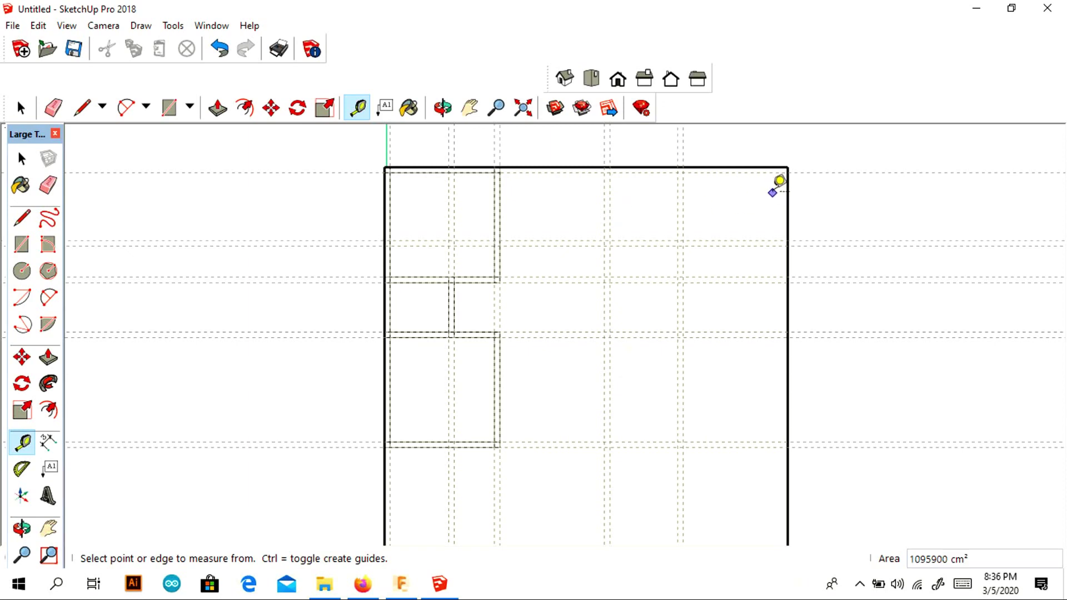
Step: Add a vertical guide 100 cm left of the rightmost interior vertical guide and another 15 cm further left
{"action": "scroll", "coordinate": [778, 184], "scroll_direction": "down", "scroll_amount": 1}
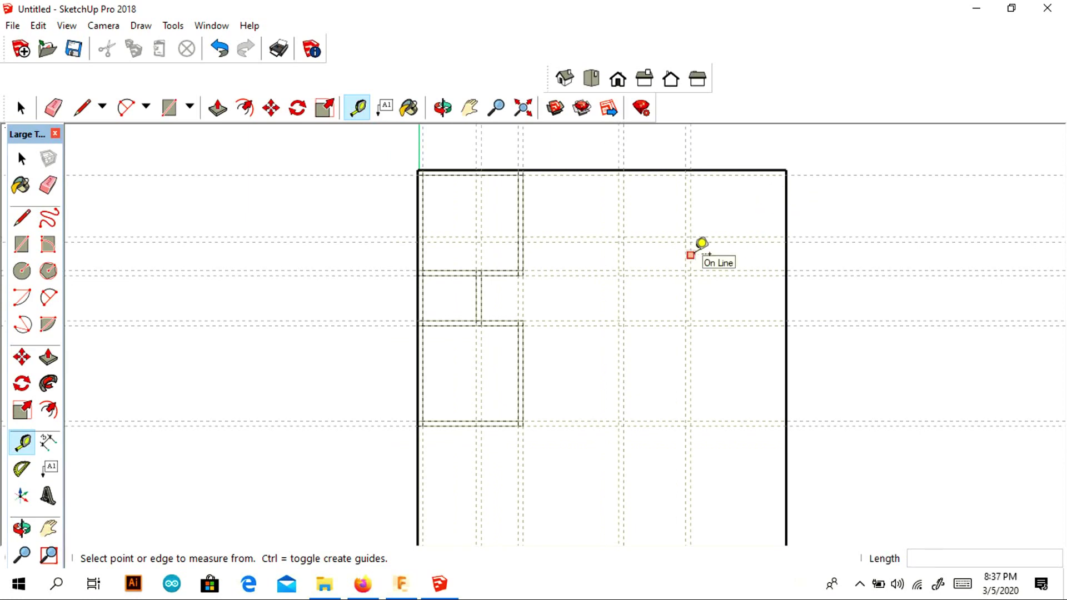
{"action": "left_click", "coordinate": [690, 254]}
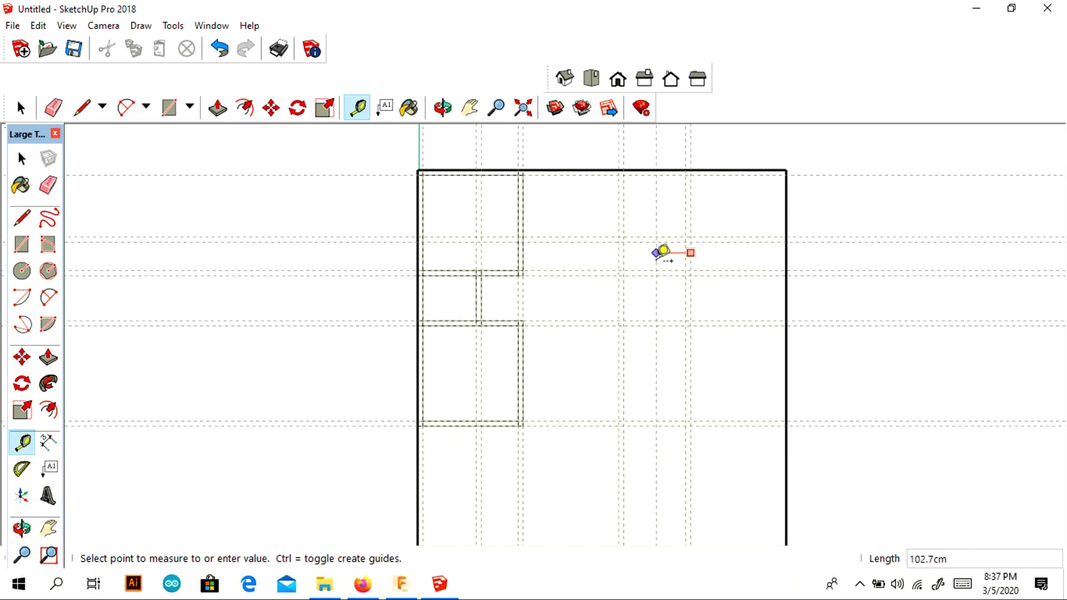
{"action": "type", "text": "1"}
{"action": "key", "text": "Return"}
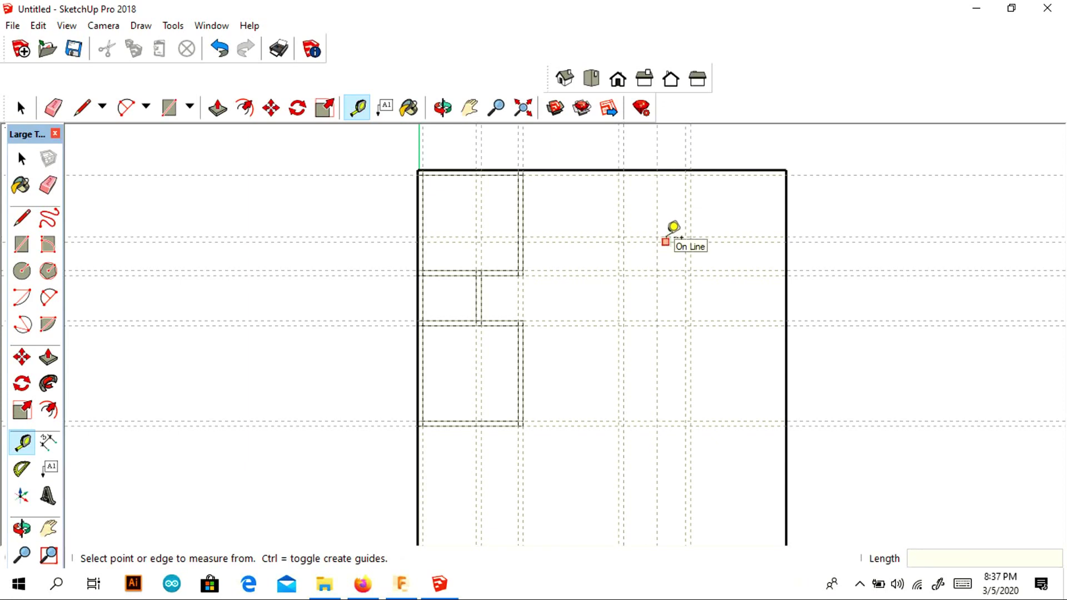
{"action": "left_click", "coordinate": [666, 242]}
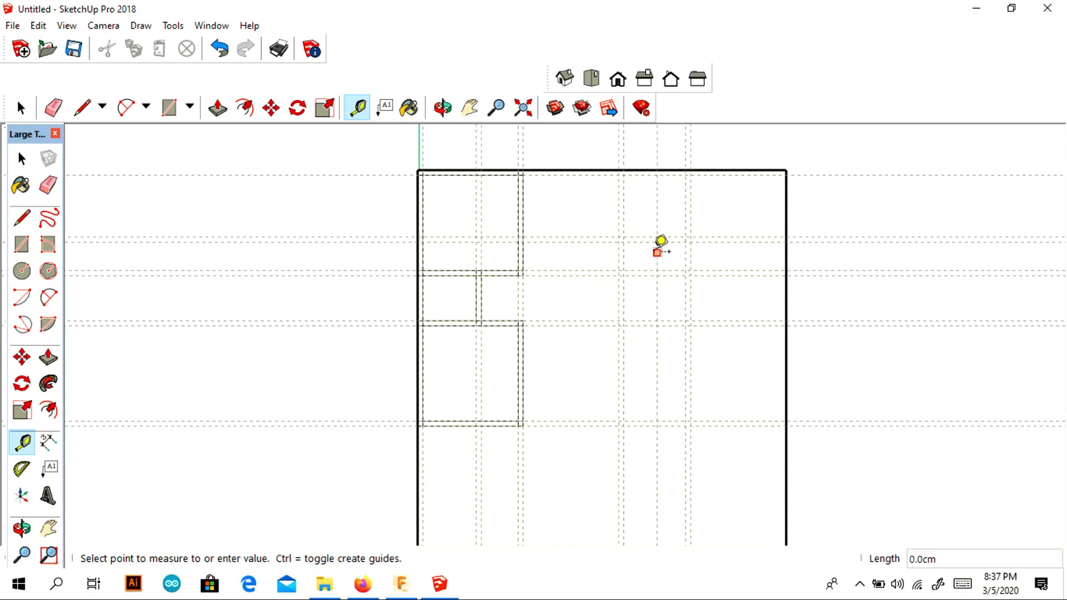
{"action": "type", "text": "109"}
{"action": "type", "text": "5"}
{"action": "key", "text": "Return"}
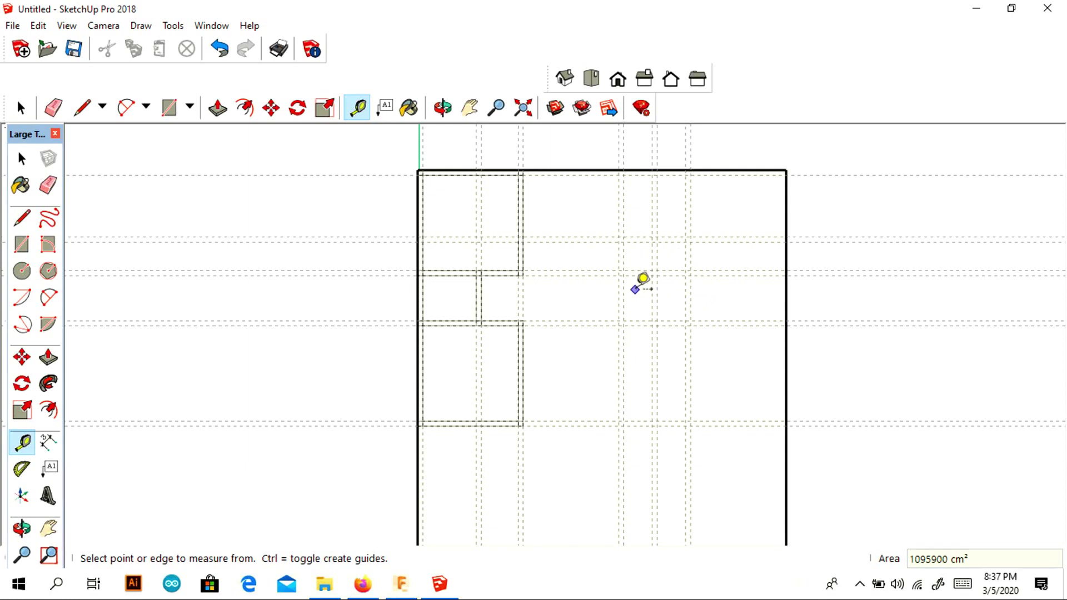
Step: Draw a 15 × 415 cm horizontal wall within the new horizontal guides, from the first room's right wall to the new vertical guide pair
{"action": "left_click", "coordinate": [22, 244]}
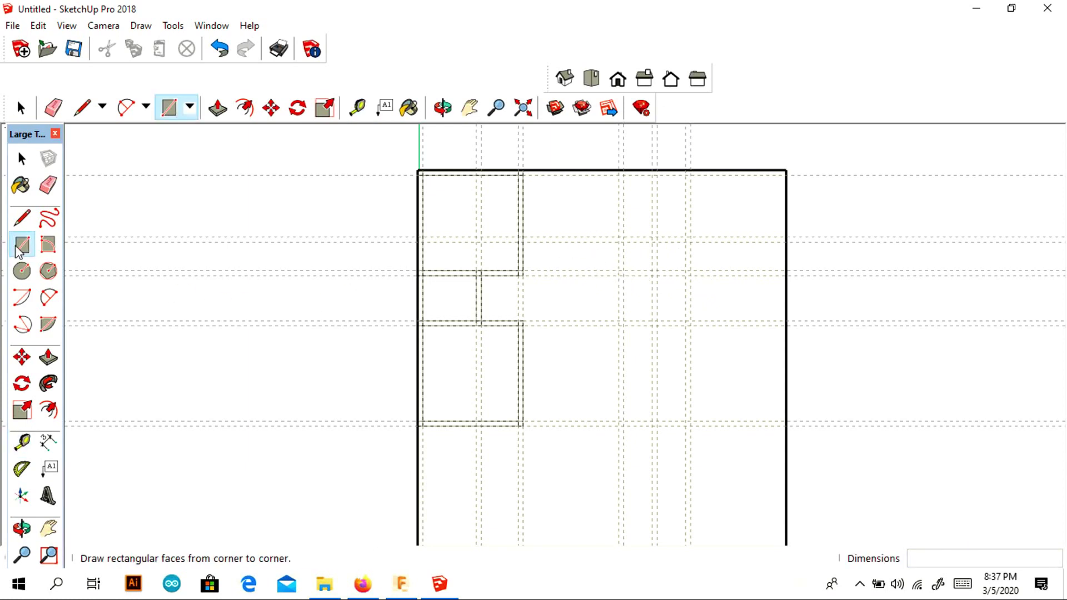
{"action": "left_click", "coordinate": [518, 237]}
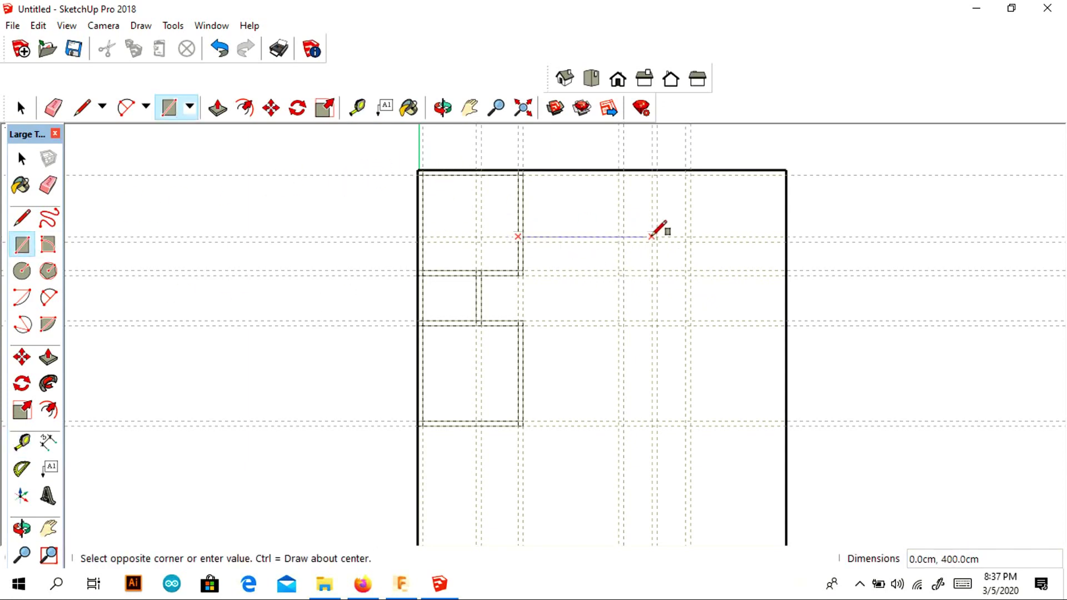
{"action": "left_click", "coordinate": [657, 241]}
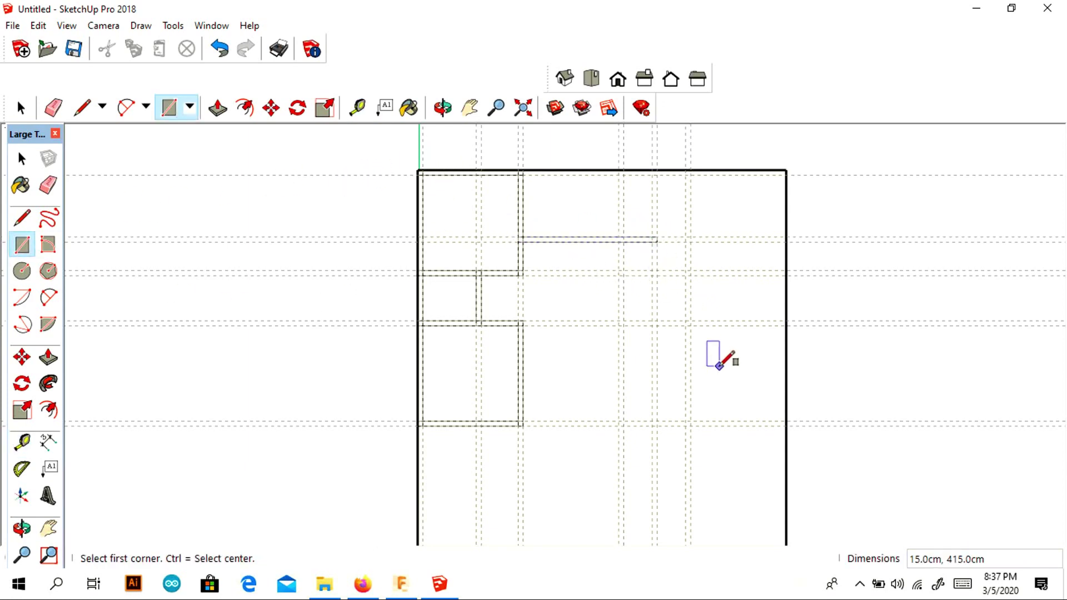
Step: Draw a 15 × 265 cm wall down the new vertical guide pair and a 115 × 15 cm wall from its foot to the rightmost vertical guide
{"action": "left_click", "coordinate": [650, 238]}
{"action": "left_click", "coordinate": [655, 326]}
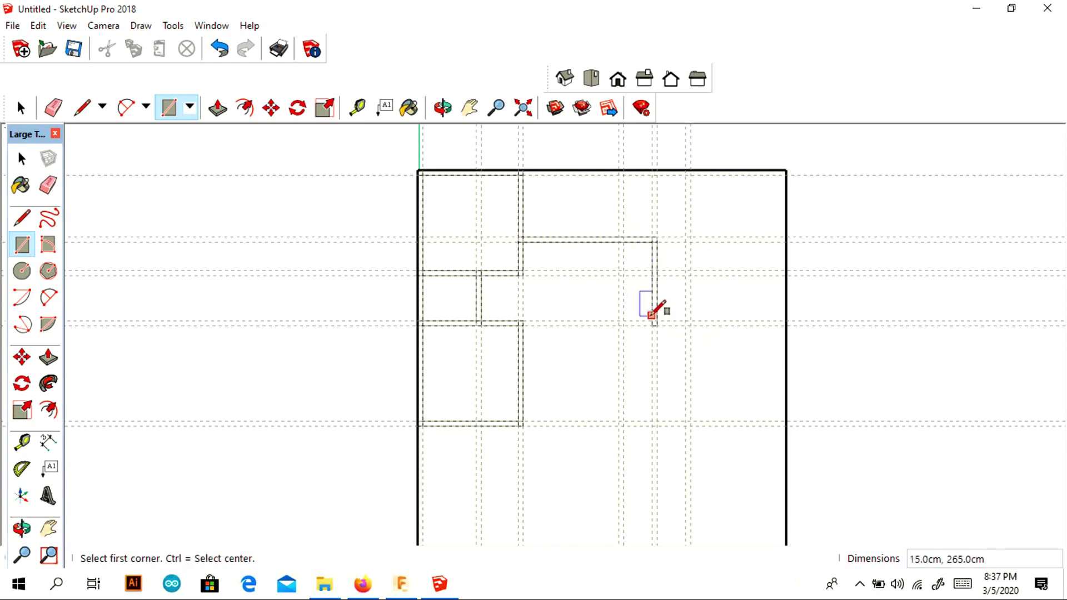
{"action": "left_click", "coordinate": [691, 323]}
{"action": "left_click", "coordinate": [654, 326]}
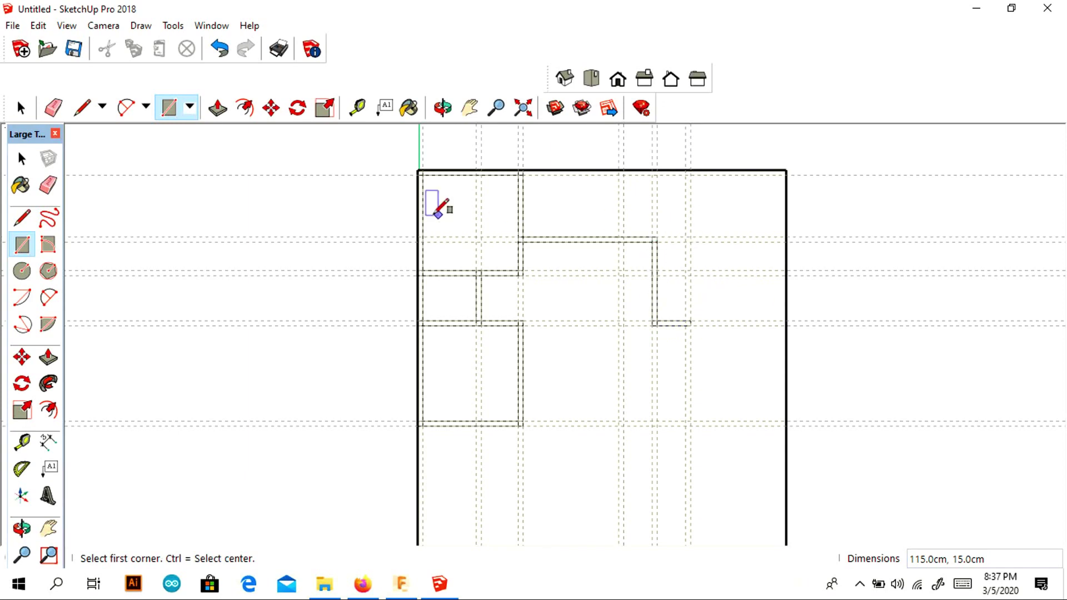
Step: Draw a line from the top of the 265 cm wall to the rightmost vertical guide, continuing 250 cm down it to the short wall
{"action": "left_click", "coordinate": [22, 218]}
{"action": "left_click", "coordinate": [657, 237]}
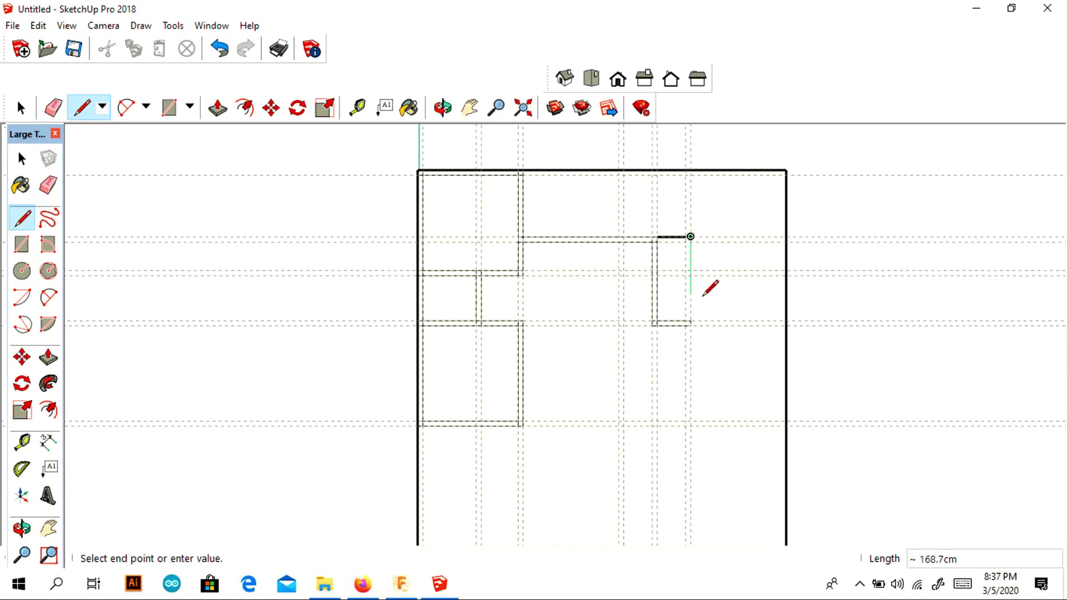
{"action": "left_click", "coordinate": [691, 322]}
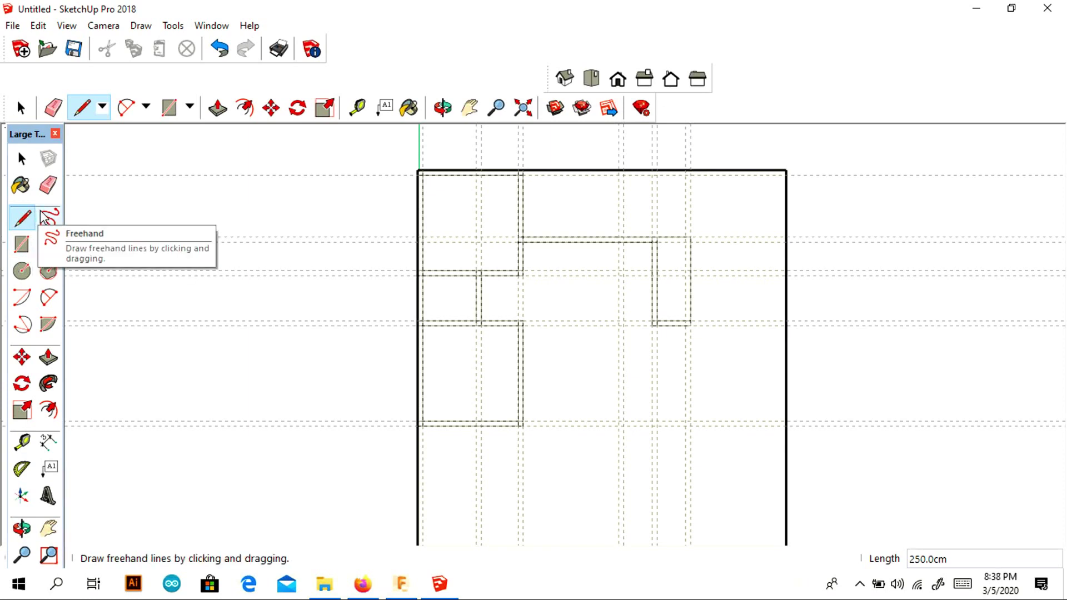
Step: Add a horizontal guide about 300 cm above the slab's bottom edge and another 15 cm above it
{"action": "left_click", "coordinate": [22, 442]}
{"action": "key", "text": "h"}
{"action": "left_click_drag", "start_coordinate": [536, 290], "coordinate": [538, 245]}
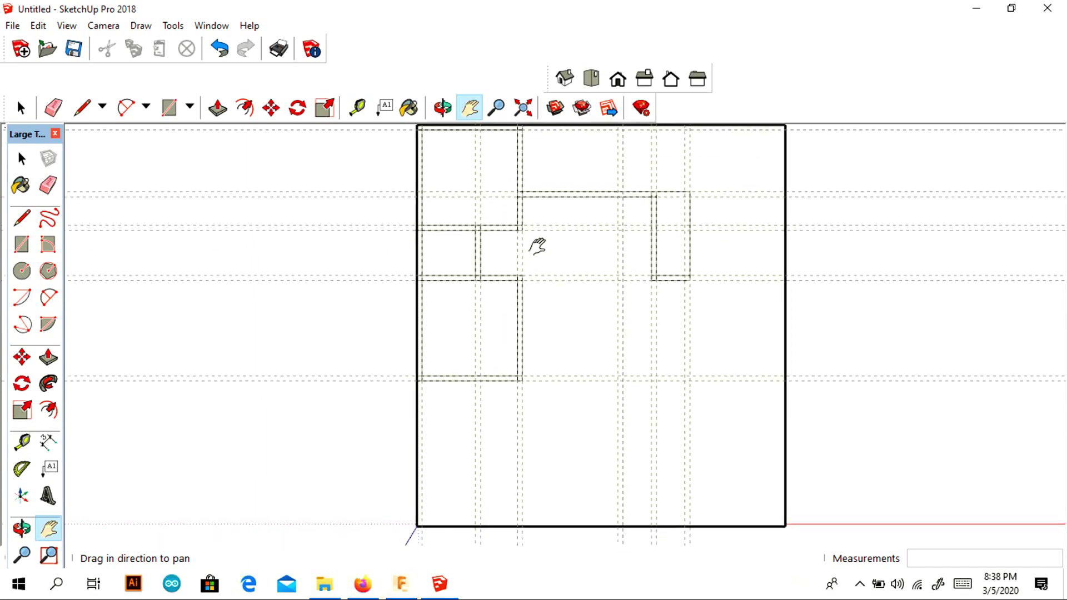
{"action": "left_click", "coordinate": [22, 443]}
{"action": "left_click", "coordinate": [567, 525]}
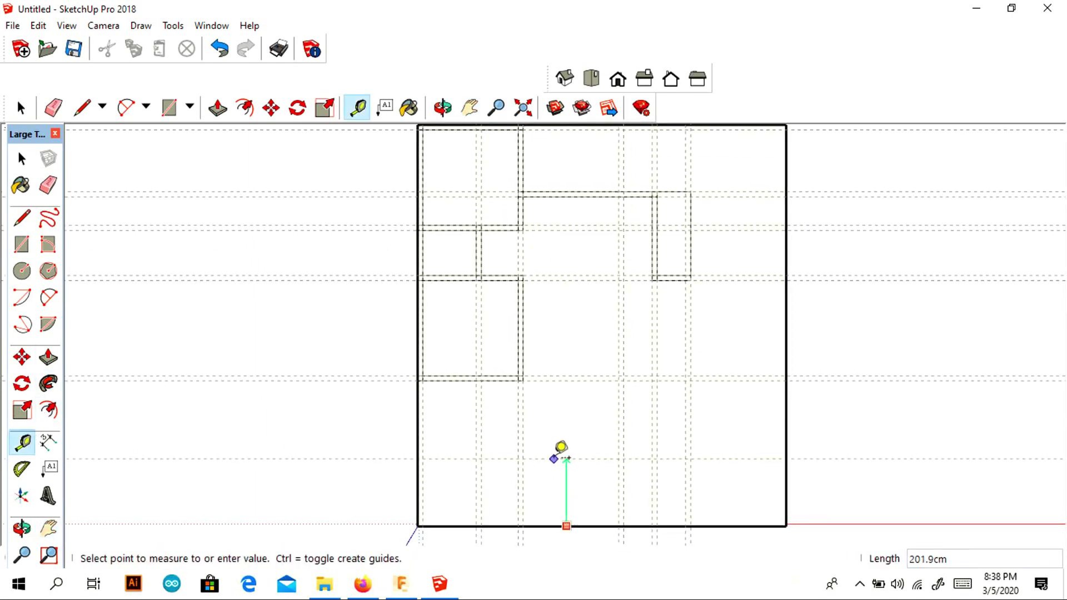
{"action": "left_click", "coordinate": [578, 426]}
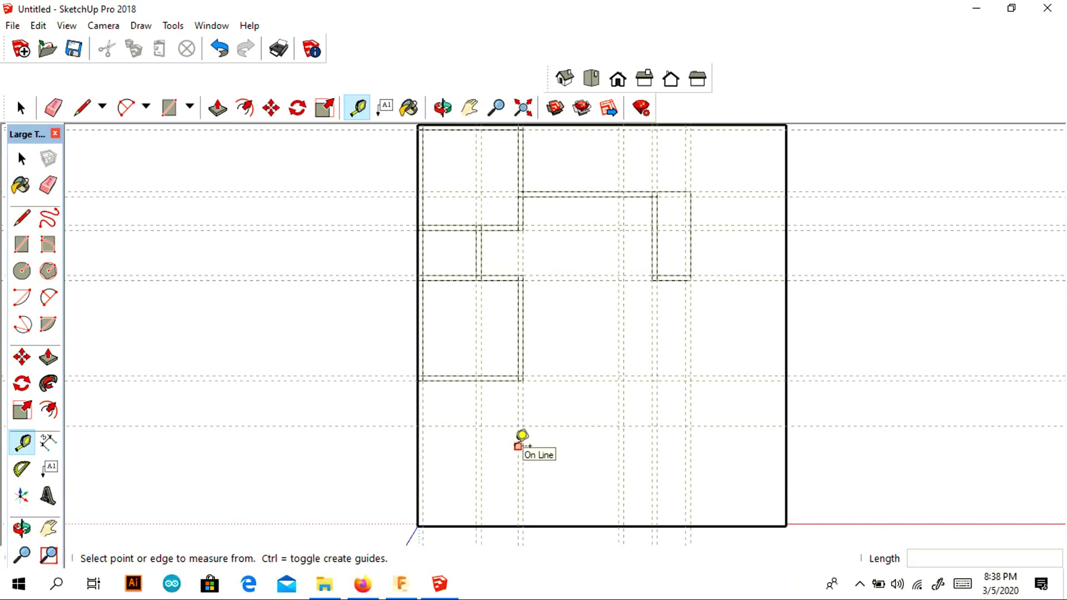
{"action": "left_click", "coordinate": [564, 426]}
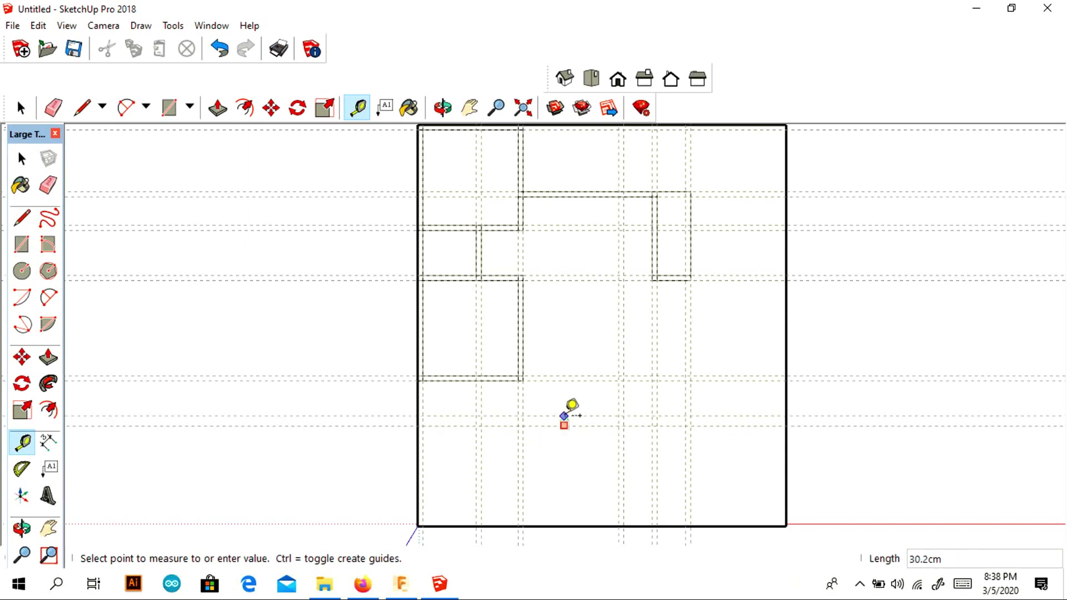
{"action": "key", "text": "Return"}
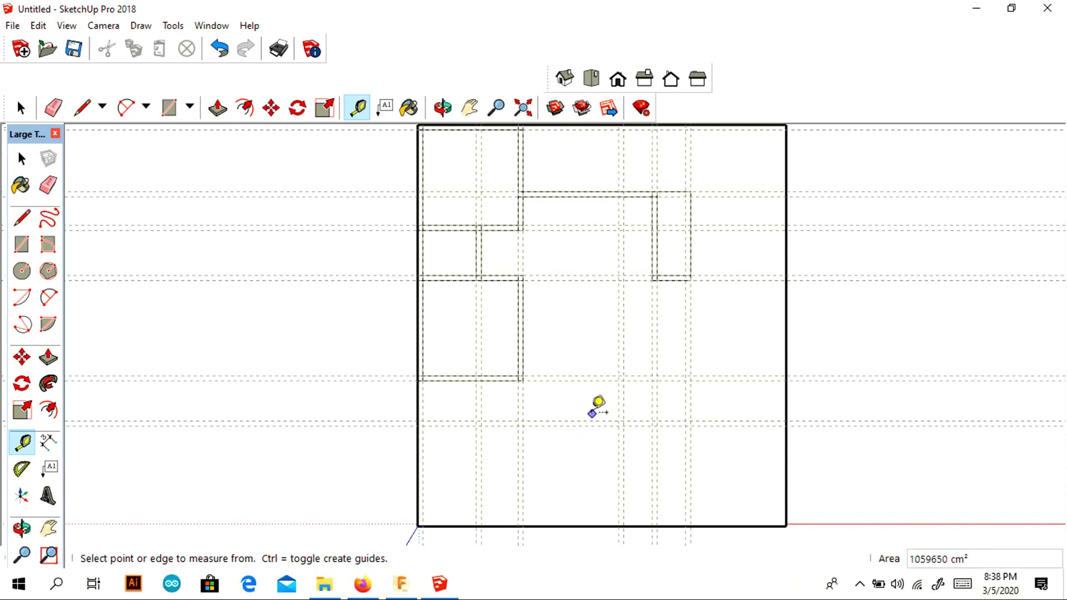
Step: Add a horizontal guide 100 cm above the lowest horizontal guide and another 15 cm above that
{"action": "left_click", "coordinate": [643, 425]}
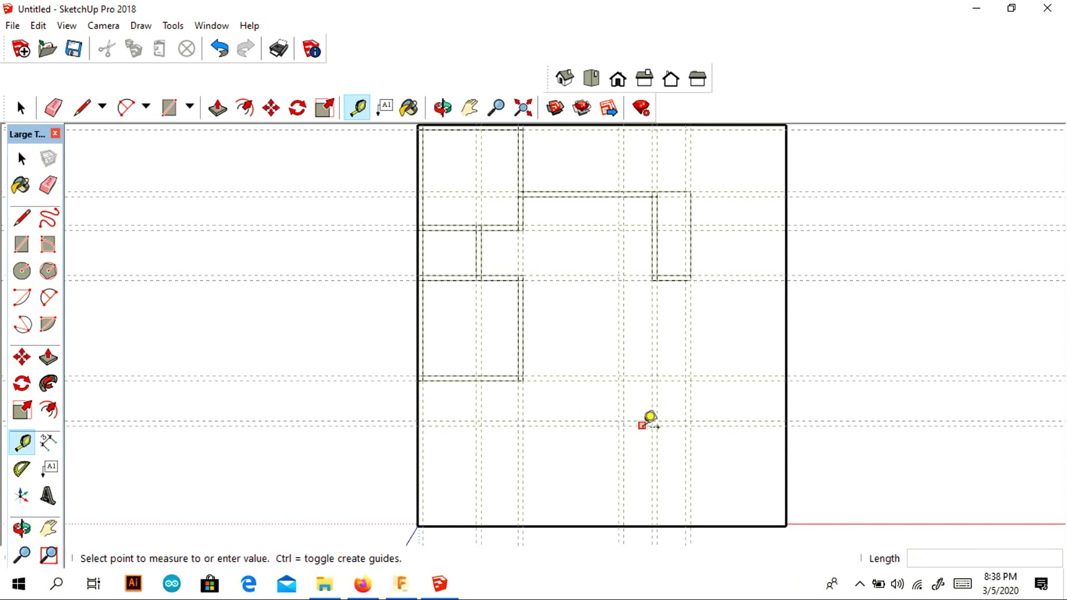
{"action": "key", "text": "Return"}
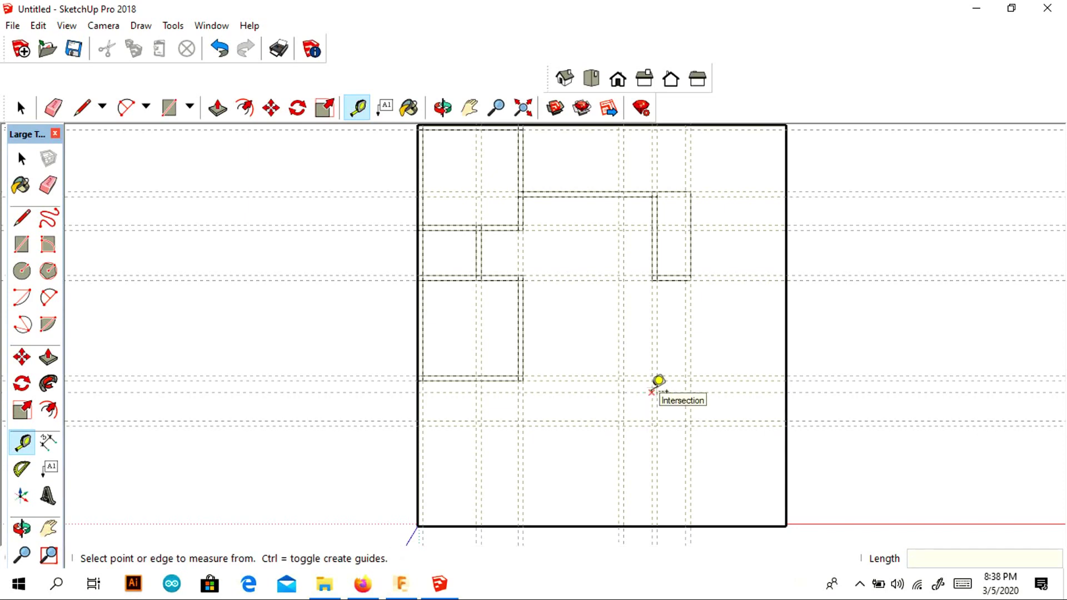
{"action": "left_click", "coordinate": [637, 392]}
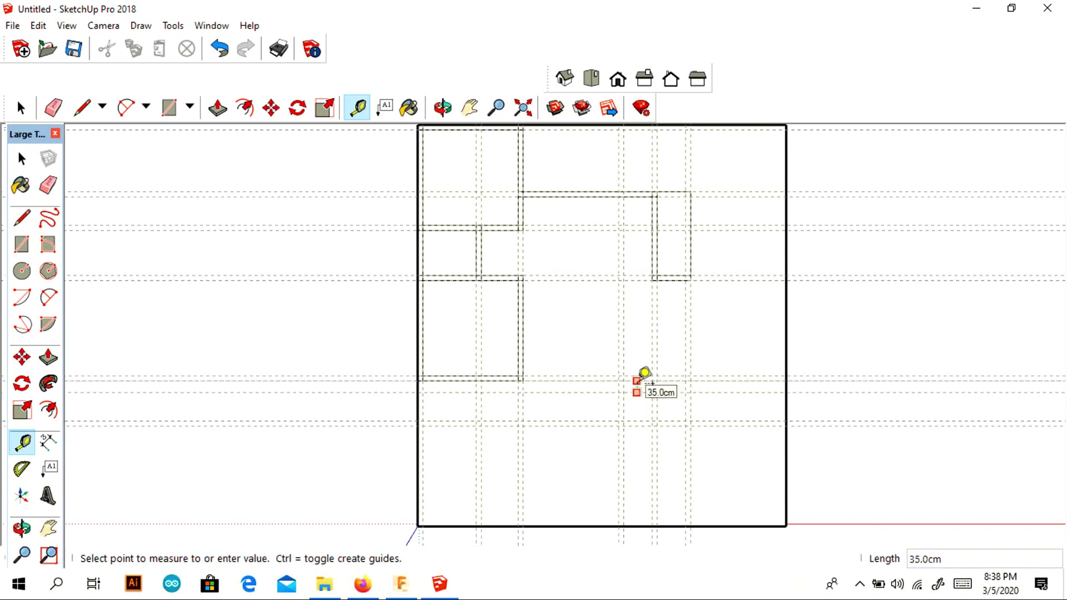
{"action": "type", "text": "15"}
{"action": "key", "text": "Return"}
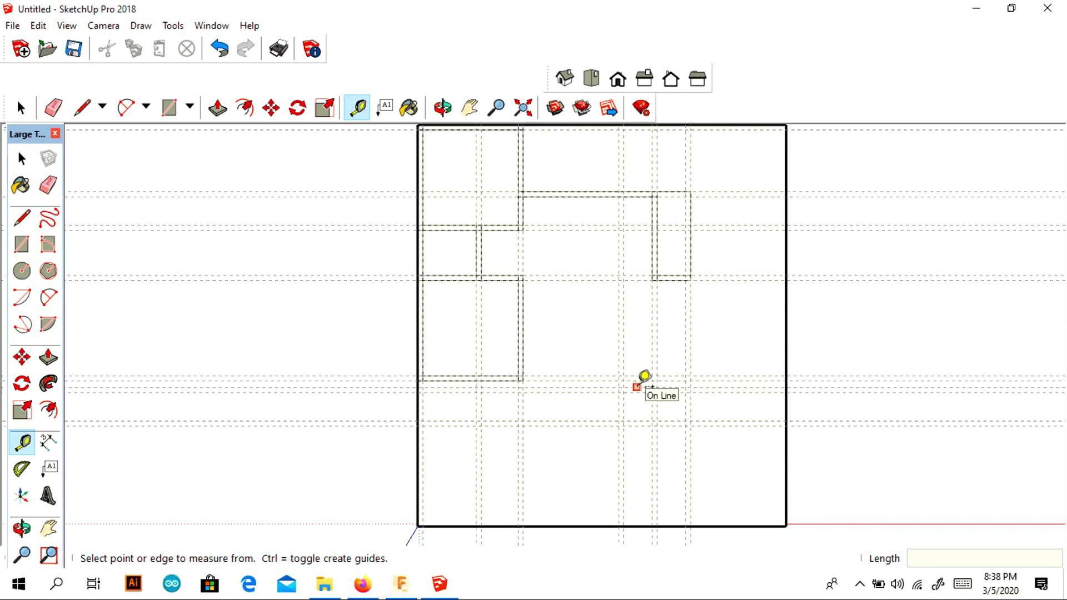
Step: Draw a 135 × 15 cm wall from the lower-left room's bottom-right corner down to the lowest horizontal guide
{"action": "key", "text": "r"}
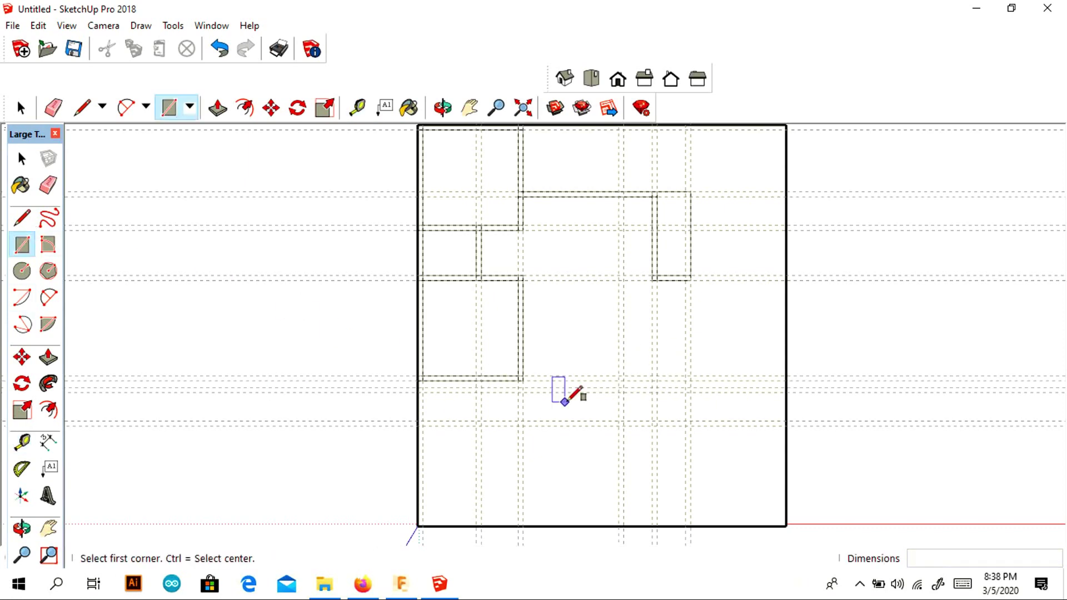
{"action": "left_click", "coordinate": [518, 380]}
{"action": "left_click", "coordinate": [521, 423]}
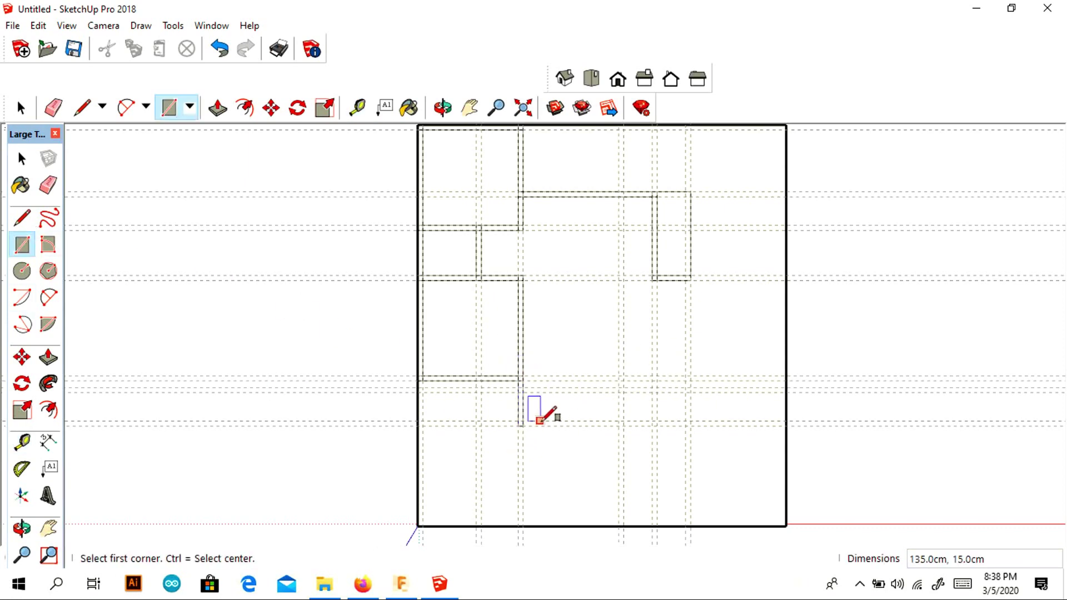
Step: Draw a 315 × 15 cm wall along the lowest horizontal guide pair and a 115 × 15 cm wall up from its right end
{"action": "left_click", "coordinate": [623, 425]}
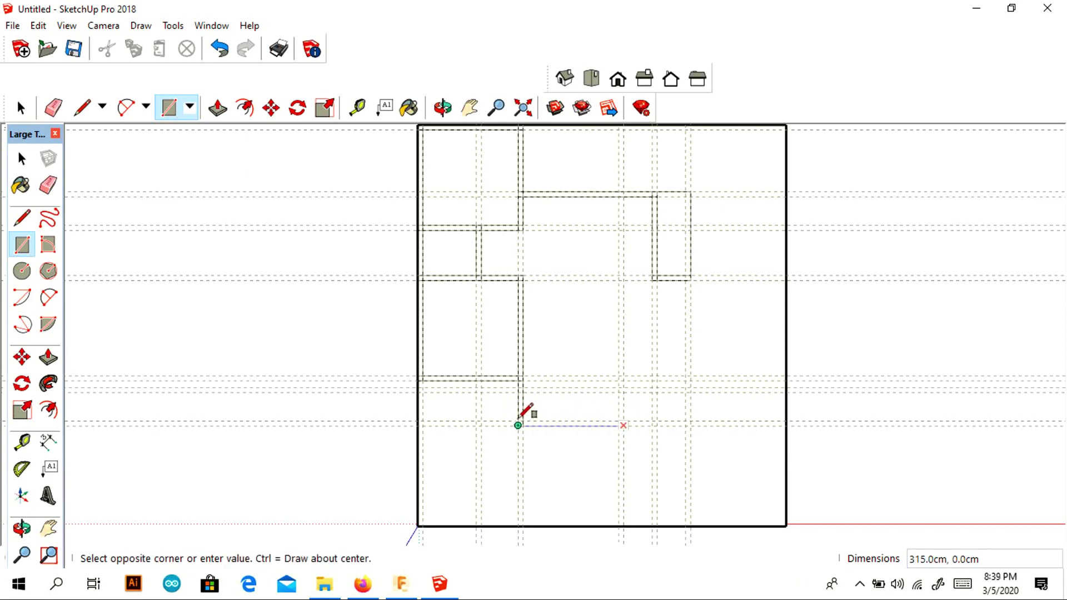
{"action": "scroll", "coordinate": [519, 425], "scroll_direction": "up", "scroll_amount": 1}
{"action": "scroll", "coordinate": [519, 426], "scroll_direction": "up", "scroll_amount": 1}
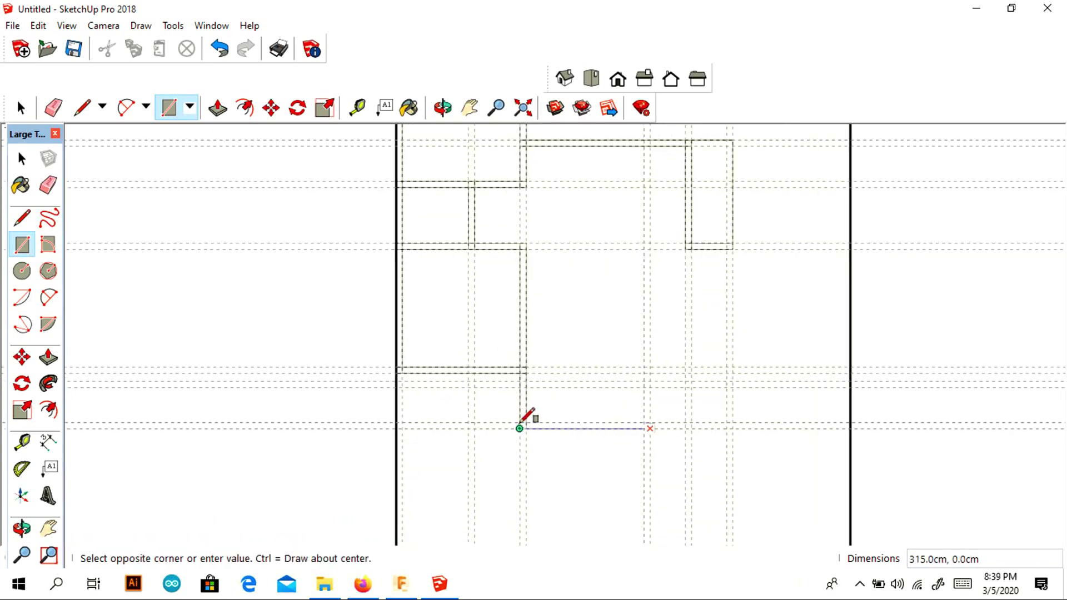
{"action": "left_click", "coordinate": [519, 416]}
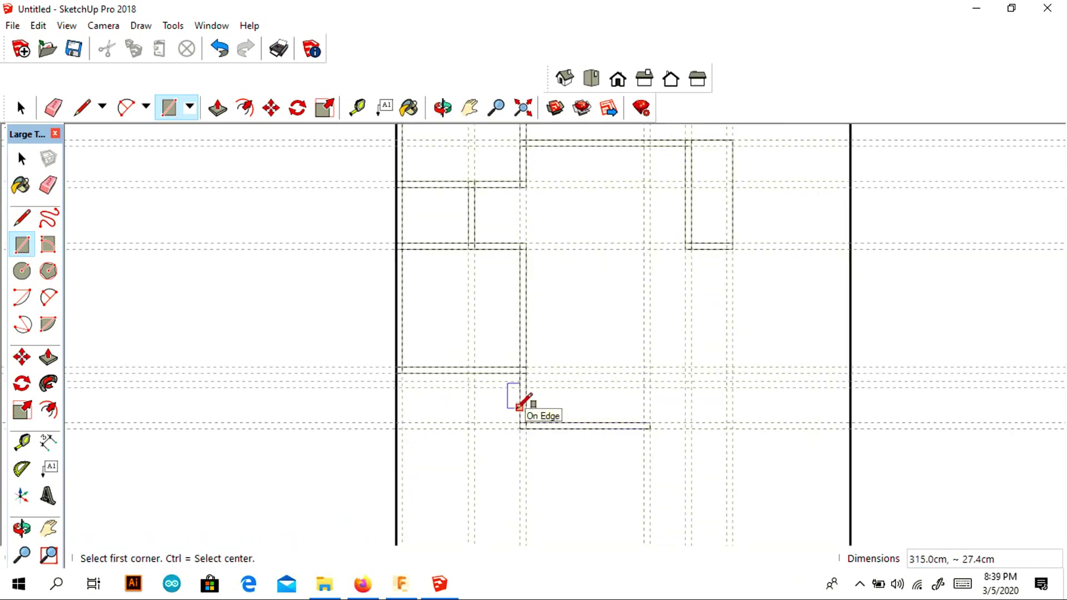
{"action": "left_click", "coordinate": [648, 428]}
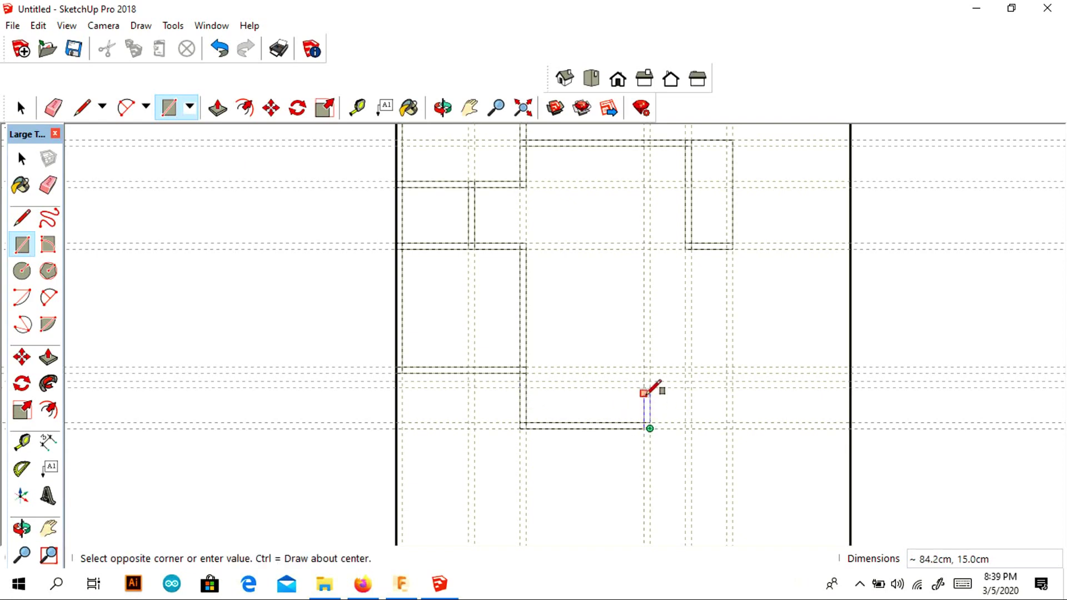
{"action": "left_click", "coordinate": [644, 381]}
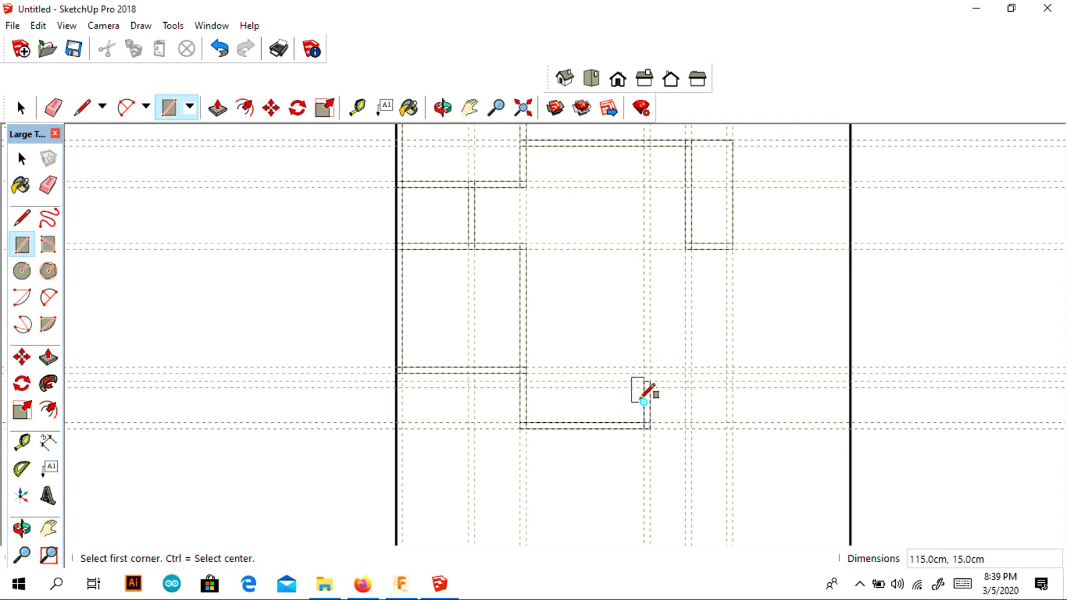
Step: Draw a 15 × 215 cm wall right to the outermost interior vertical guide and a 15 × 350 cm wall closing that side
{"action": "left_click", "coordinate": [644, 387]}
{"action": "left_click", "coordinate": [732, 382]}
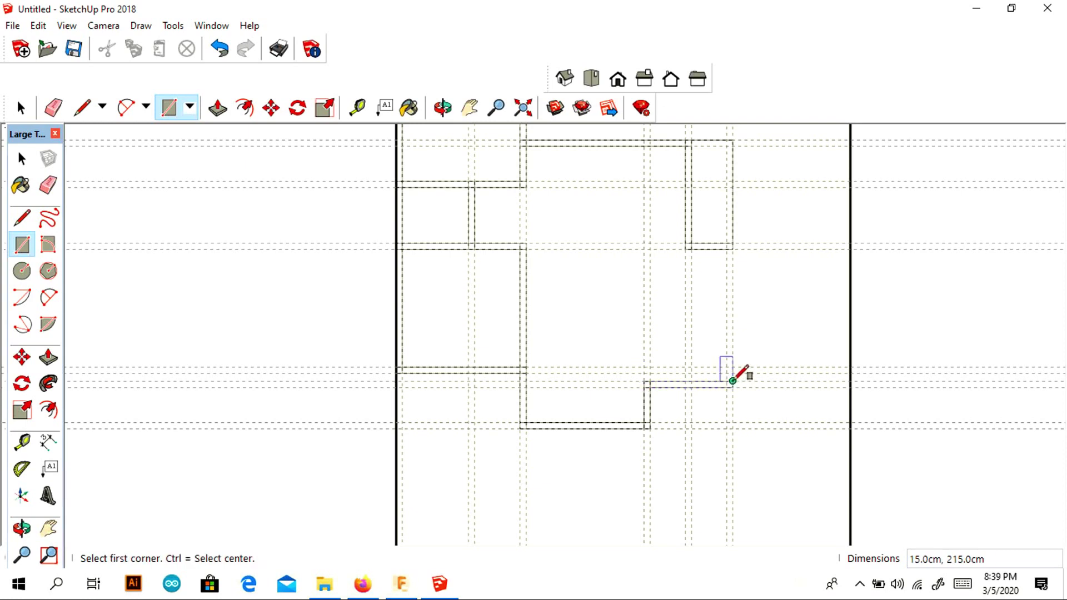
{"action": "left_click", "coordinate": [726, 242]}
{"action": "left_click", "coordinate": [732, 388]}
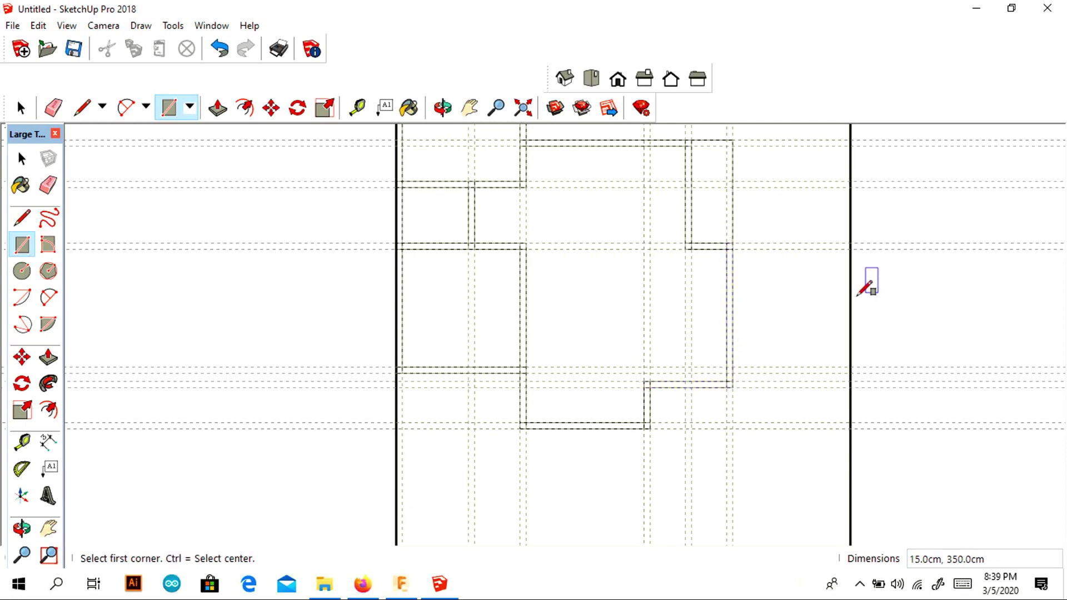
Step: Try a horizontal guide 100 cm above the lower edge of the 215 cm wall, and undo it
{"action": "key", "text": "h"}
{"action": "mouse_move", "coordinate": [517, 154]}
{"action": "left_mouse_down"}
{"action": "mouse_move", "coordinate": [543, 264]}
{"action": "mouse_move", "coordinate": [564, 271]}
{"action": "mouse_move", "coordinate": [554, 281]}
{"action": "left_mouse_up"}
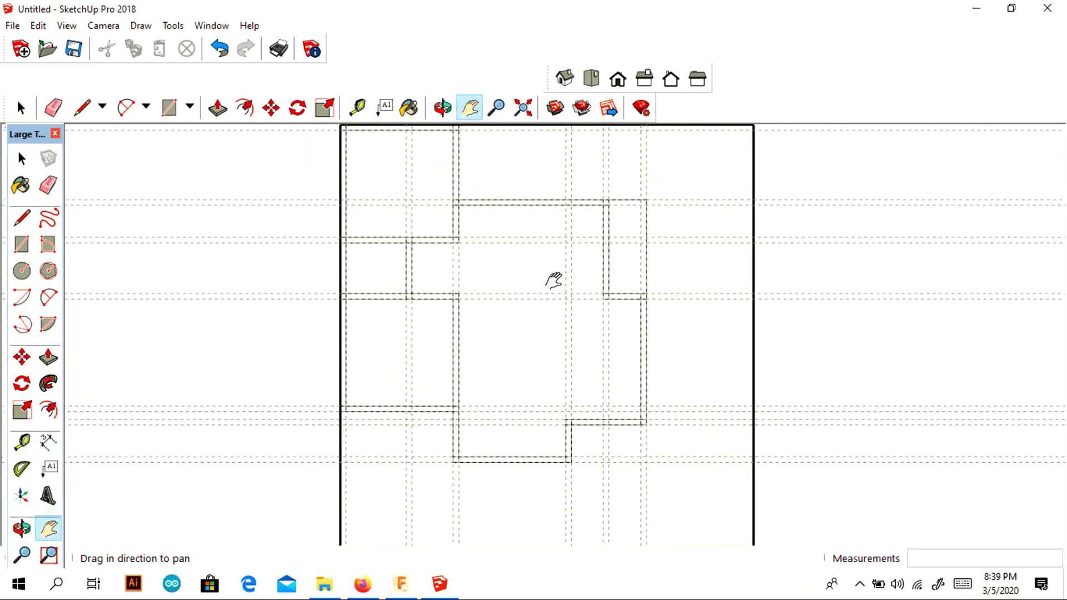
{"action": "left_click", "coordinate": [22, 443]}
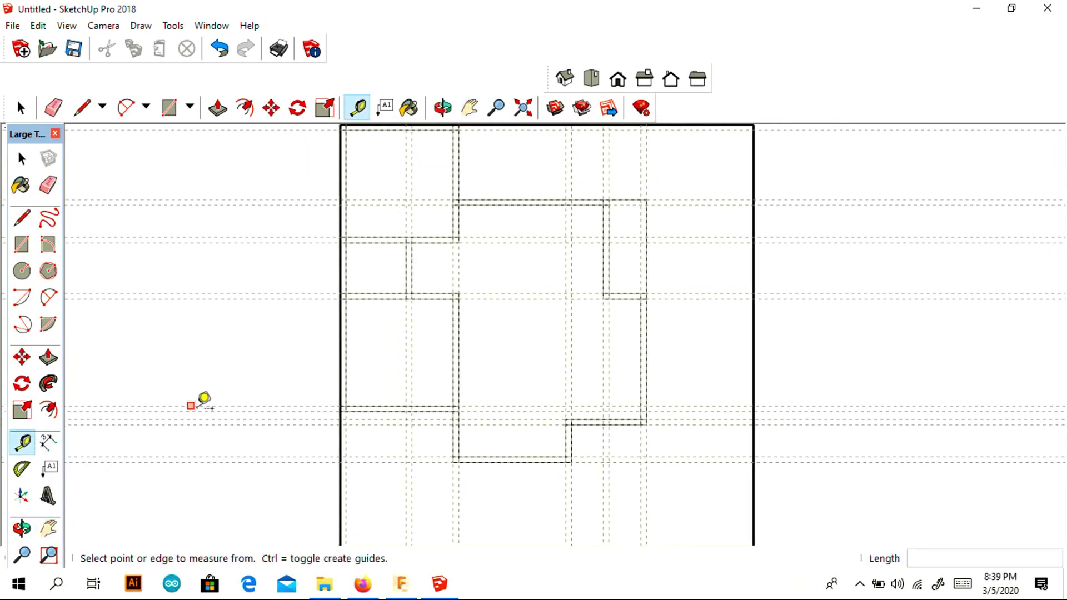
{"action": "left_click", "coordinate": [585, 424]}
{"action": "type", "text": "100"}
{"action": "key", "text": "Return"}
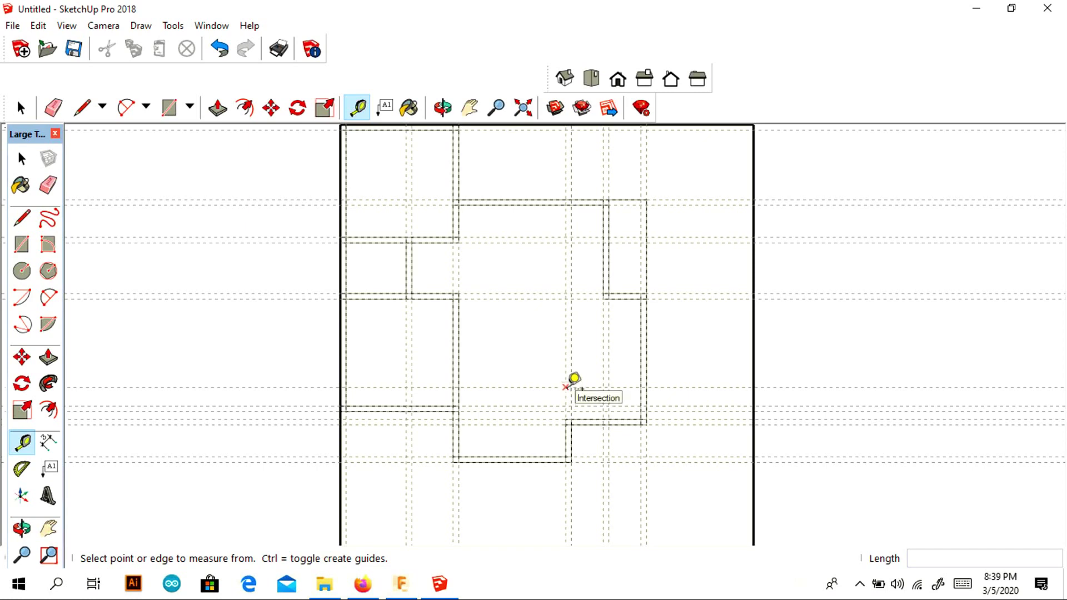
{"action": "scroll", "coordinate": [651, 389], "scroll_direction": "up", "scroll_amount": 3}
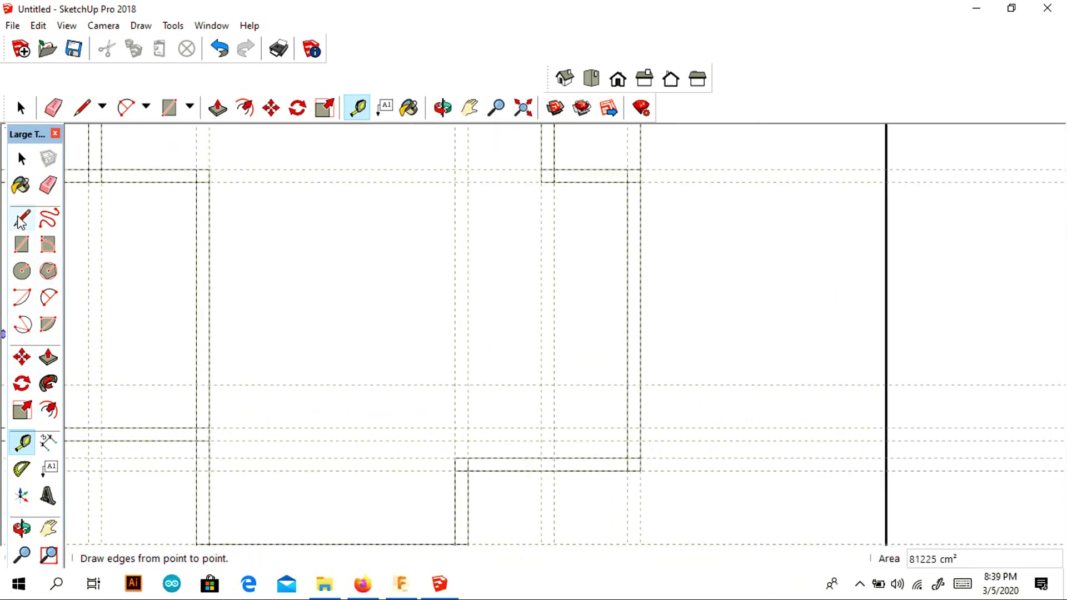
{"action": "left_click", "coordinate": [22, 245]}
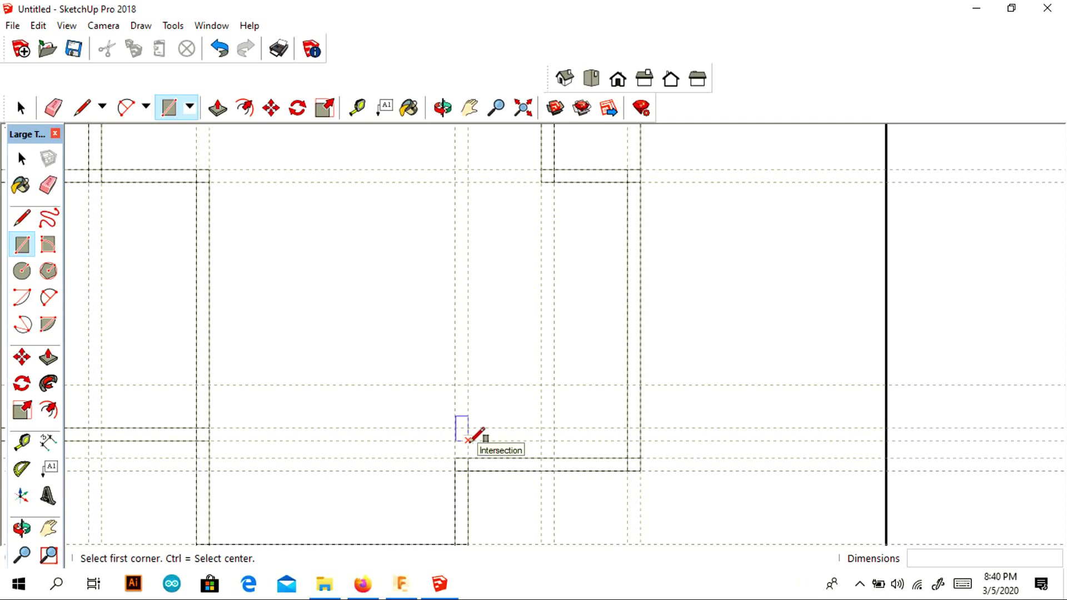
{"action": "key", "text": "ctrl+z"}
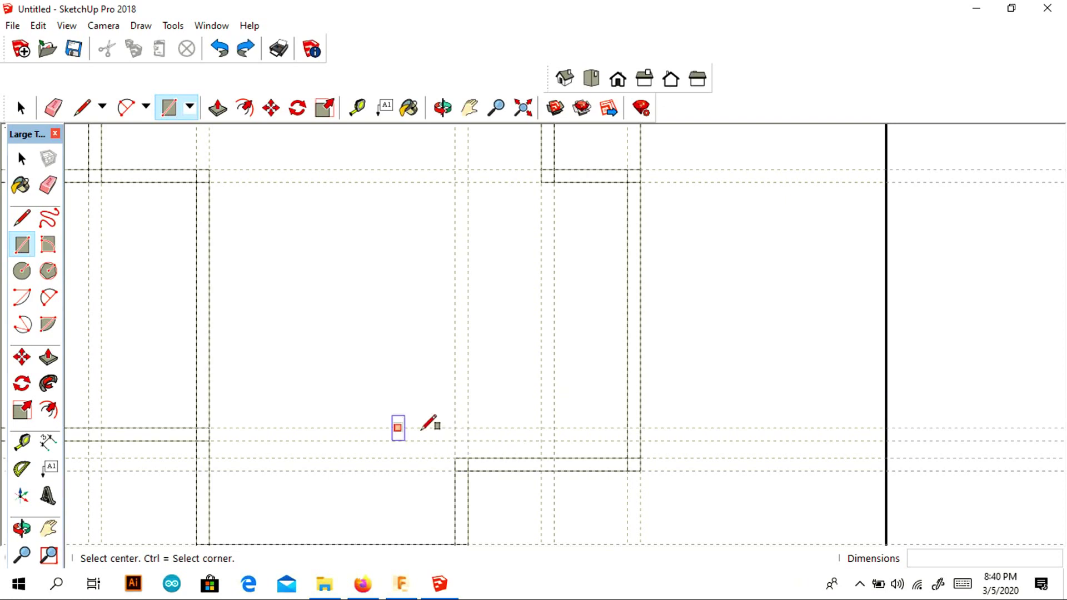
Step: Add a horizontal guide 100 cm above the 215 cm wall's upper edge and draw a 100 × 15 cm wall from the wall's left end up to it
{"action": "left_click", "coordinate": [22, 443]}
{"action": "left_click", "coordinate": [512, 458]}
{"action": "left_click", "coordinate": [507, 372]}
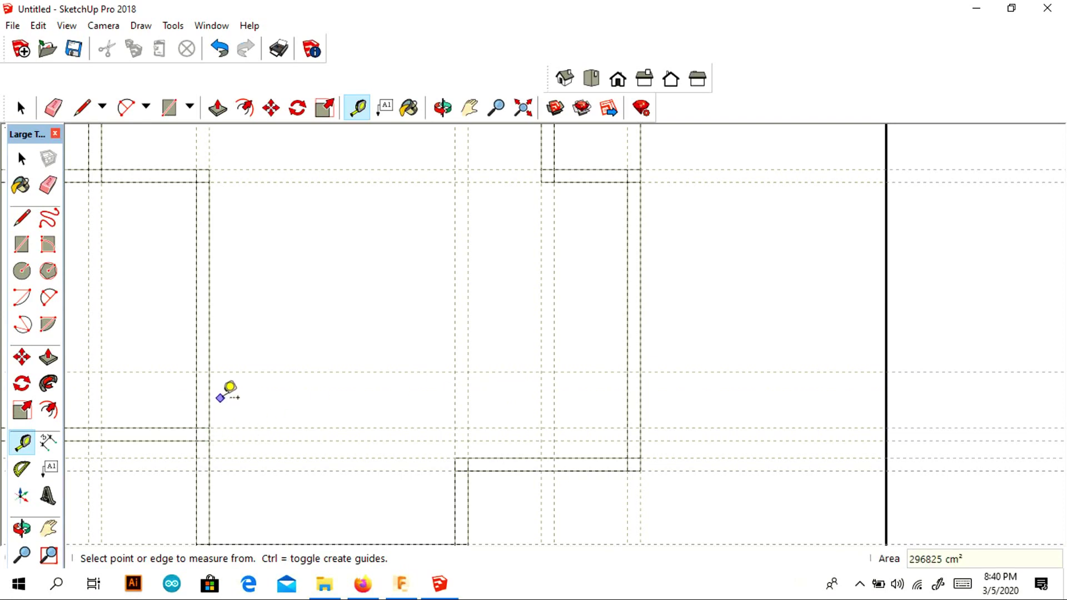
{"action": "left_click", "coordinate": [22, 245]}
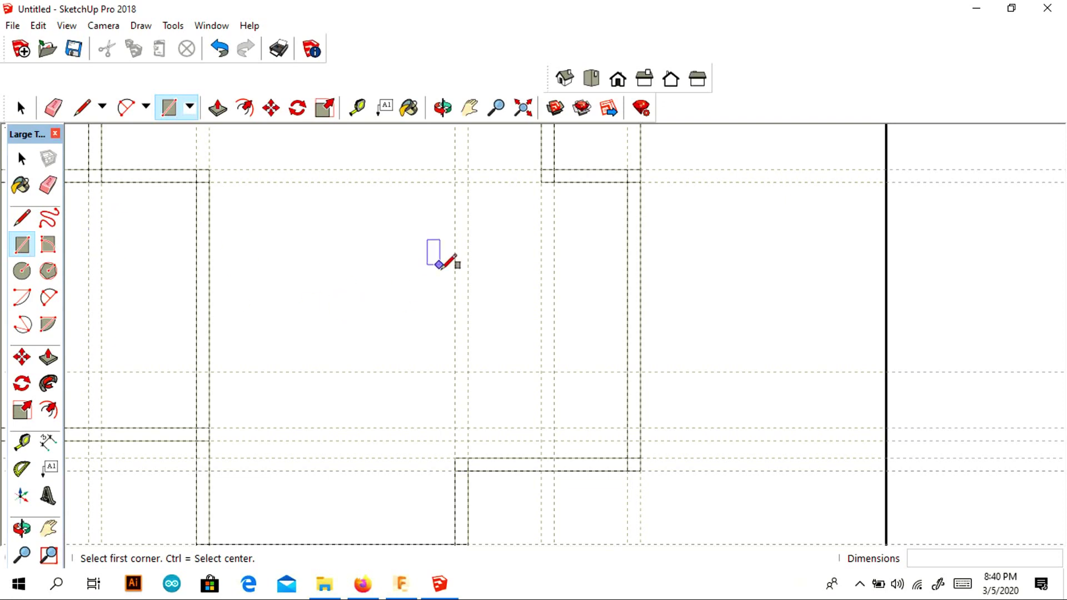
{"action": "left_click", "coordinate": [455, 372]}
{"action": "left_click", "coordinate": [468, 458]}
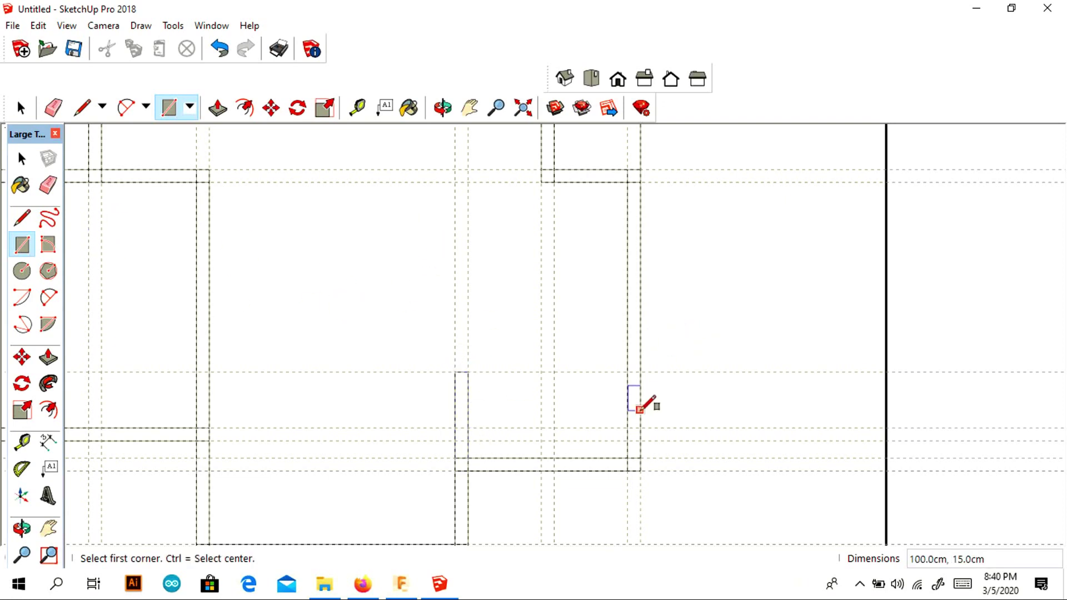
Step: Add a horizontal guide 100 cm below the lower edge of the bottommost wall
{"action": "scroll", "coordinate": [639, 389], "scroll_direction": "down", "scroll_amount": 5}
{"action": "left_click", "coordinate": [469, 107]}
{"action": "left_click_drag", "start_coordinate": [532, 261], "coordinate": [492, 228]}
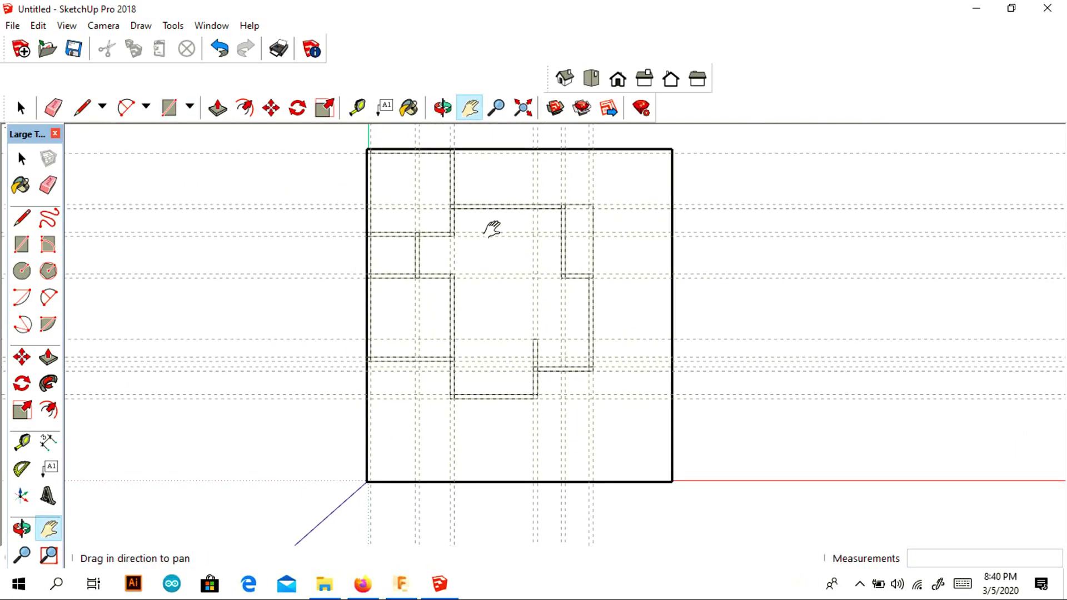
{"action": "scroll", "coordinate": [522, 293], "scroll_direction": "up", "scroll_amount": 2}
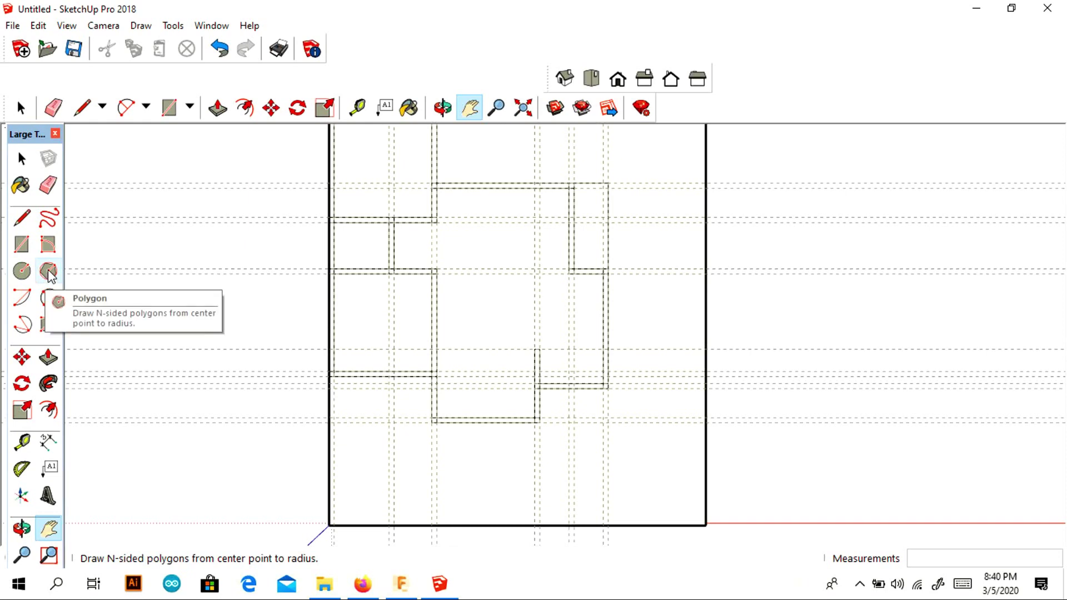
{"action": "left_click", "coordinate": [22, 442]}
{"action": "left_click", "coordinate": [473, 422]}
{"action": "type", "text": "1"}
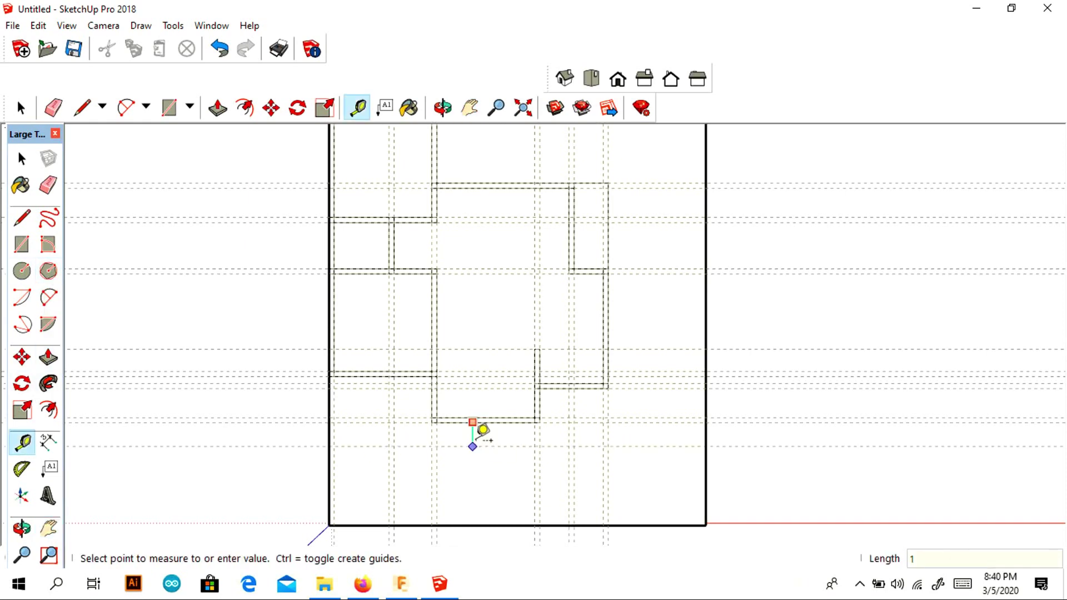
{"action": "type", "text": "00"}
{"action": "key", "text": "Return"}
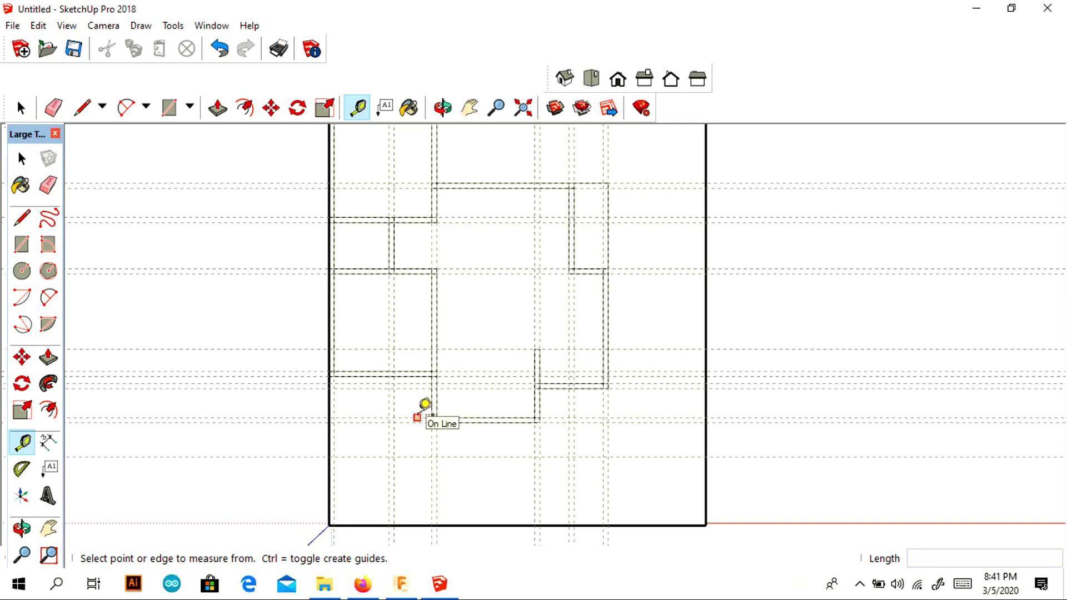
Step: Draw a 315 × 115 cm rectangle from the bottommost wall's upper-left corner down to the new horizontal guide
{"action": "left_click", "coordinate": [22, 244]}
{"action": "left_click", "coordinate": [434, 419]}
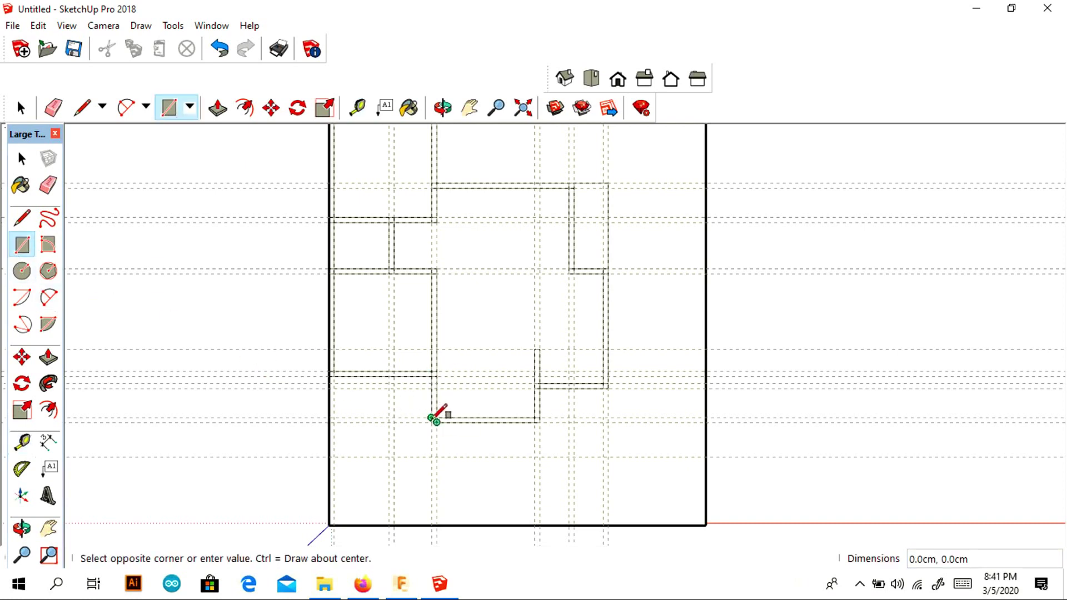
{"action": "left_click", "coordinate": [539, 457]}
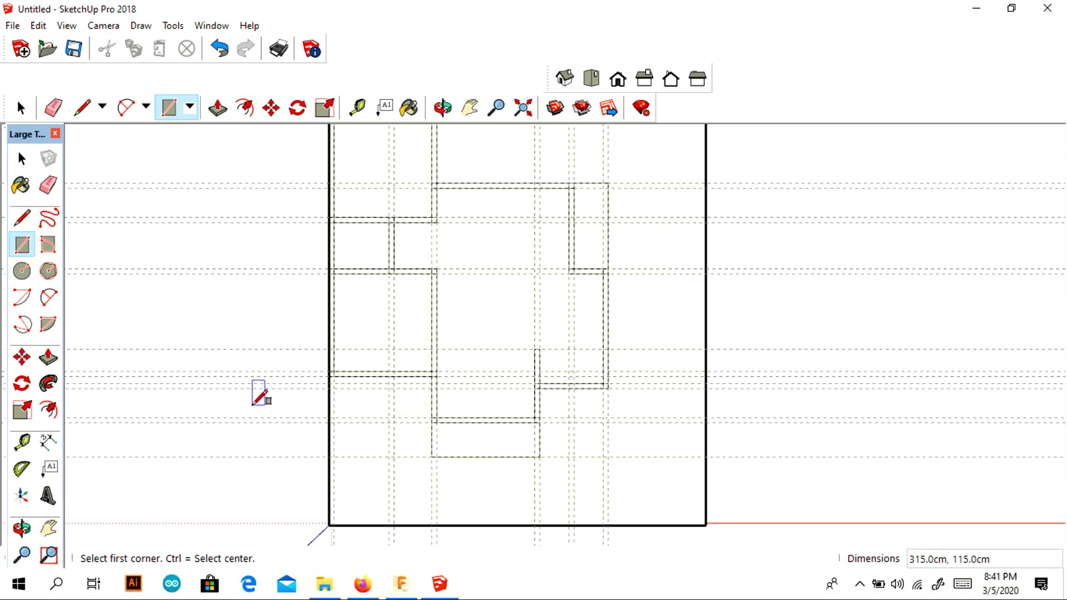
Step: Draw a 435 × 15 cm wall along the slab's left edge, down from the underside of the lowest left-hand cross wall
{"action": "scroll", "coordinate": [395, 421], "scroll_direction": "up", "scroll_amount": 1}
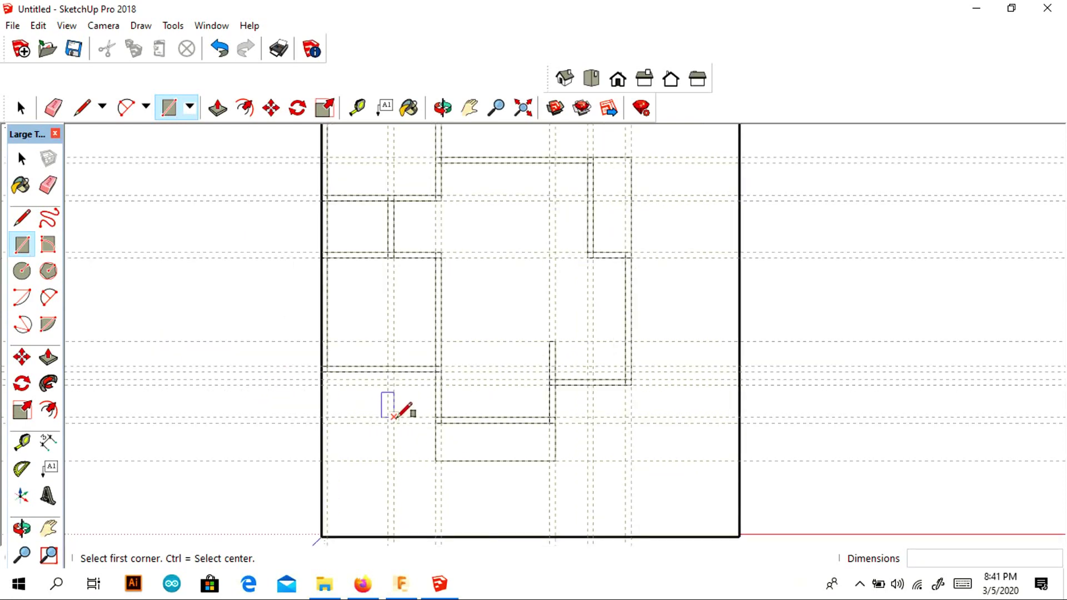
{"action": "scroll", "coordinate": [387, 392], "scroll_direction": "up", "scroll_amount": 1}
{"action": "left_click", "coordinate": [305, 365]}
{"action": "scroll", "coordinate": [344, 473], "scroll_direction": "down", "scroll_amount": 2}
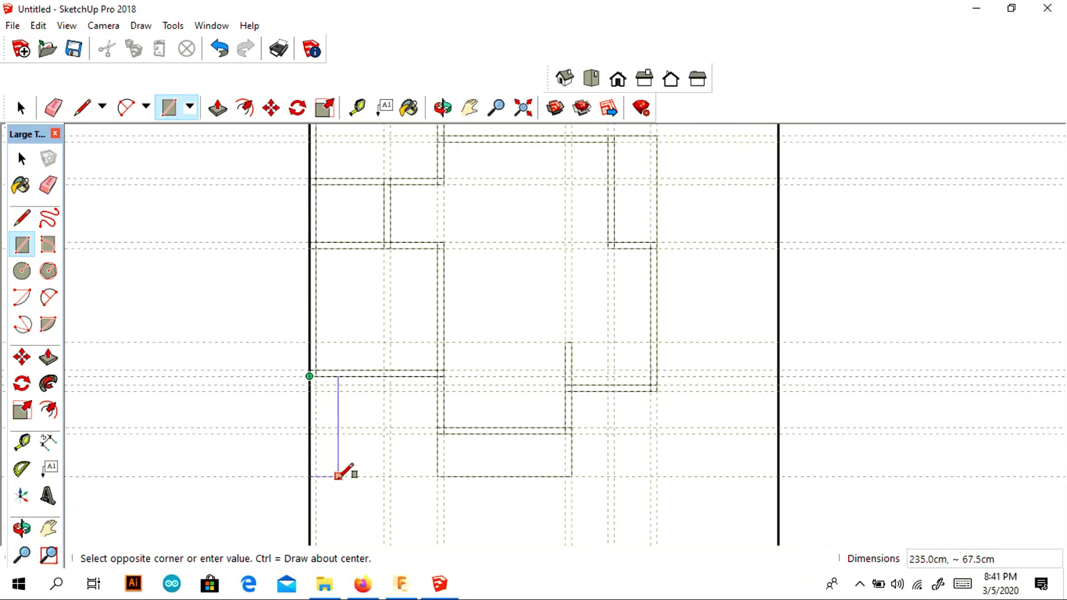
{"action": "scroll", "coordinate": [323, 523], "scroll_direction": "up", "scroll_amount": 1}
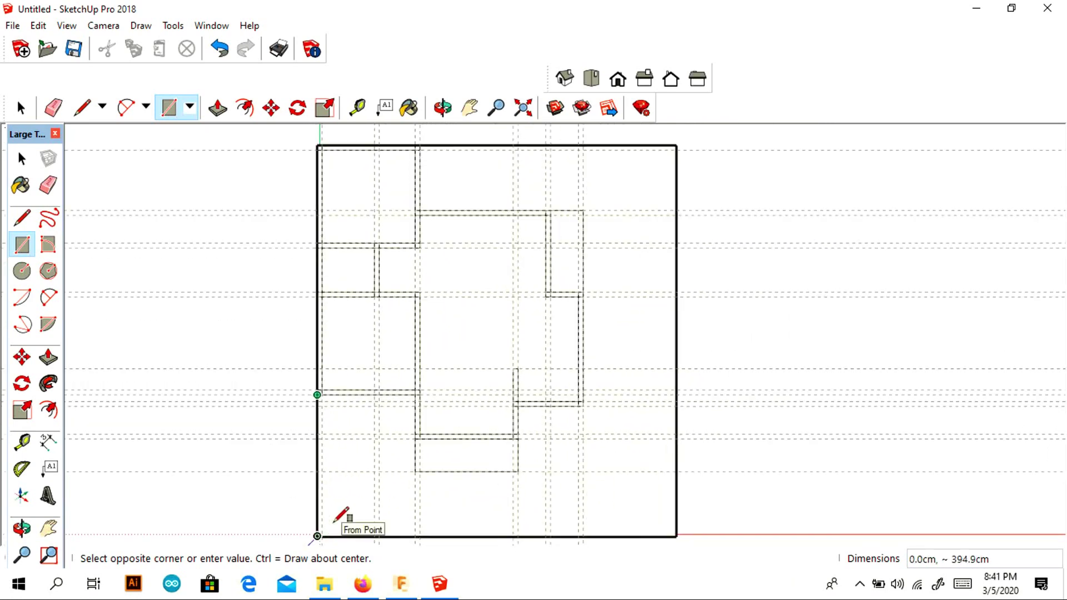
{"action": "scroll", "coordinate": [320, 531], "scroll_direction": "up", "scroll_amount": 2}
{"action": "scroll", "coordinate": [334, 503], "scroll_direction": "up", "scroll_amount": 1}
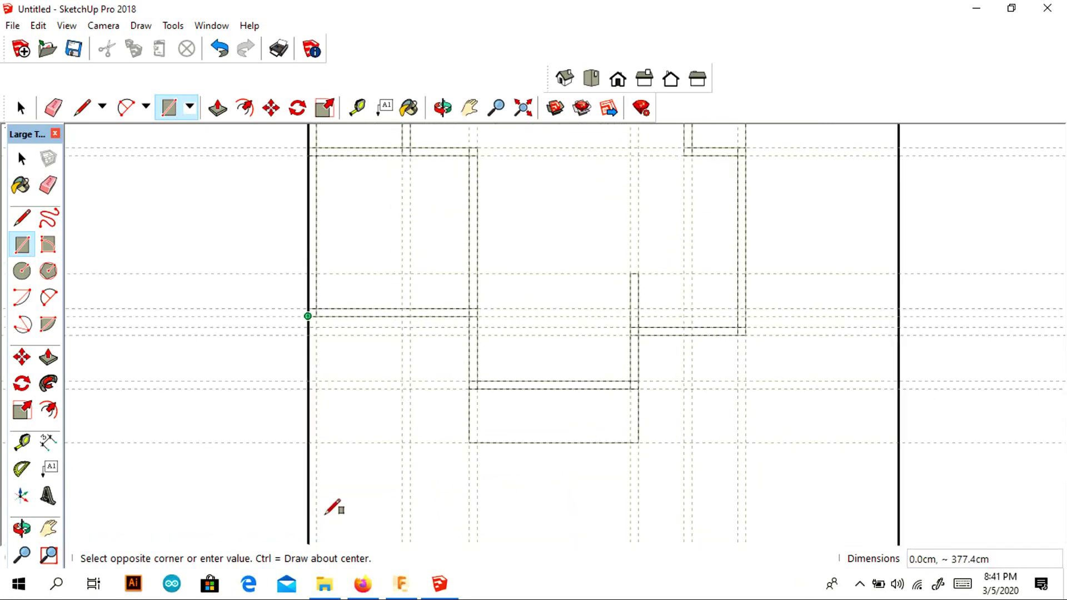
{"action": "mouse_move", "coordinate": [471, 356]}
{"action": "middle_mouse_down", "text": "shift"}
{"action": "mouse_move", "coordinate": [508, 285]}
{"action": "mouse_move", "coordinate": [488, 269]}
{"action": "middle_mouse_up", "text": "shift"}
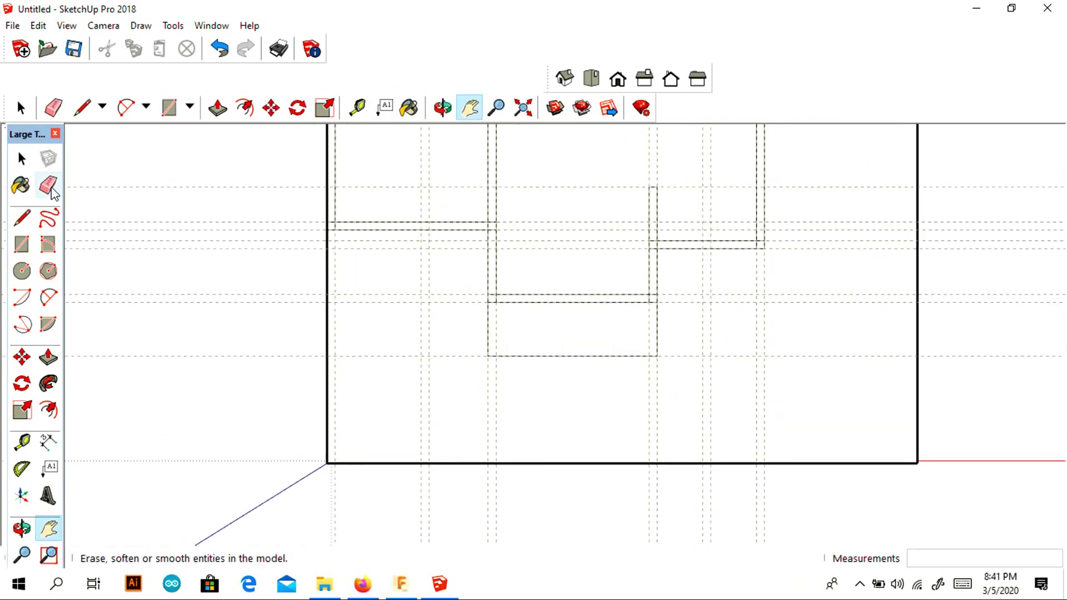
{"action": "type", "text": "435,15"}
{"action": "key", "text": "Return"}
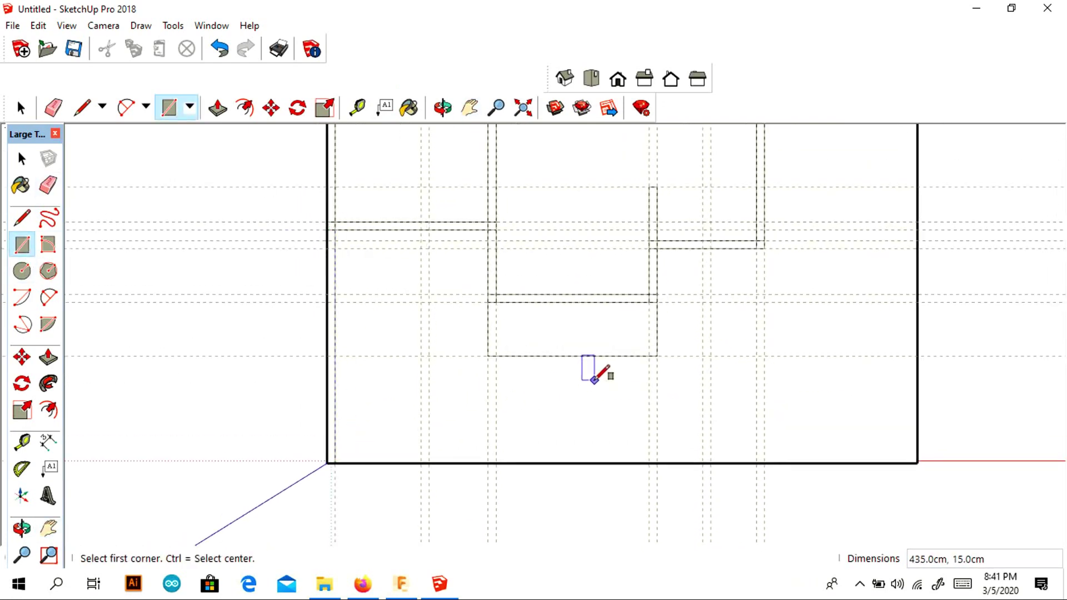
Step: Draw a 15 cm wide vertical wall from the lower-left corner of the 315 × 115 cm area down to the slab's lower edge
{"action": "left_click", "coordinate": [470, 107]}
{"action": "mouse_move", "coordinate": [617, 222]}
{"action": "left_mouse_down"}
{"action": "mouse_move", "coordinate": [466, 353]}
{"action": "mouse_move", "coordinate": [532, 295]}
{"action": "mouse_move", "coordinate": [527, 277]}
{"action": "left_mouse_up"}
{"action": "left_click", "coordinate": [22, 248]}
{"action": "left_click", "coordinate": [406, 407]}
{"action": "left_click", "coordinate": [414, 512]}
{"action": "middle_click_drag", "start_coordinate": [643, 231], "coordinate": [603, 183]}
{"action": "left_click", "coordinate": [590, 79]}
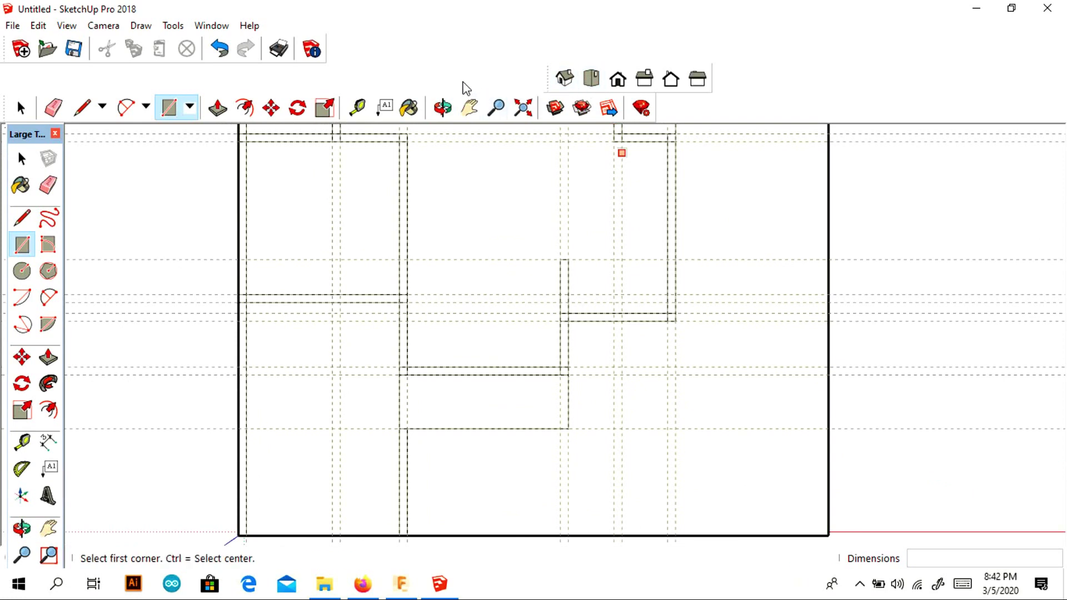
Step: Draw a 285 × 115 cm rectangle from the outer corner of the upper-right area to the slab's right edge
{"action": "left_click", "coordinate": [470, 107]}
{"action": "left_click_drag", "start_coordinate": [544, 234], "coordinate": [528, 367]}
{"action": "scroll", "coordinate": [508, 266], "scroll_direction": "down", "scroll_amount": 2}
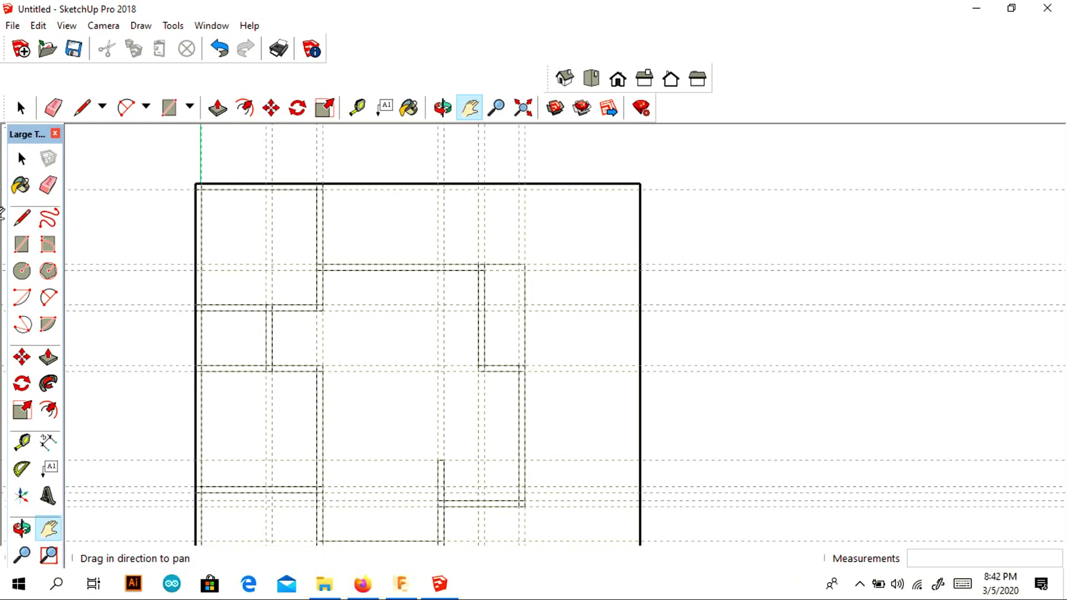
{"action": "key", "text": "r"}
{"action": "left_click", "coordinate": [525, 264]}
{"action": "left_click", "coordinate": [640, 310]}
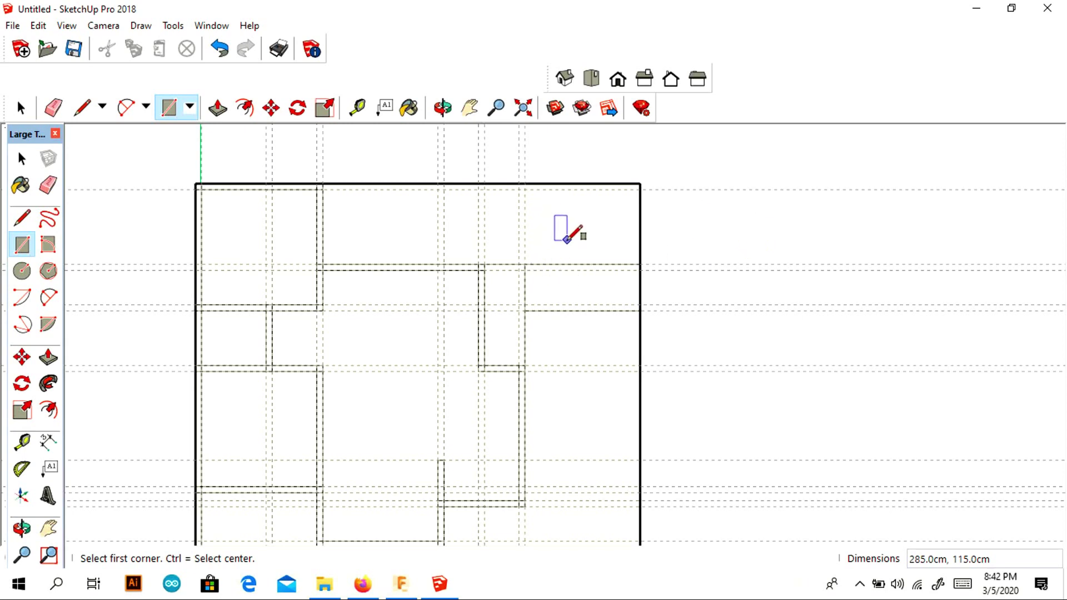
Step: Erase all the construction guides around the floor plan
{"action": "key", "text": "e"}
{"action": "scroll", "coordinate": [352, 245], "scroll_direction": "down", "scroll_amount": 3}
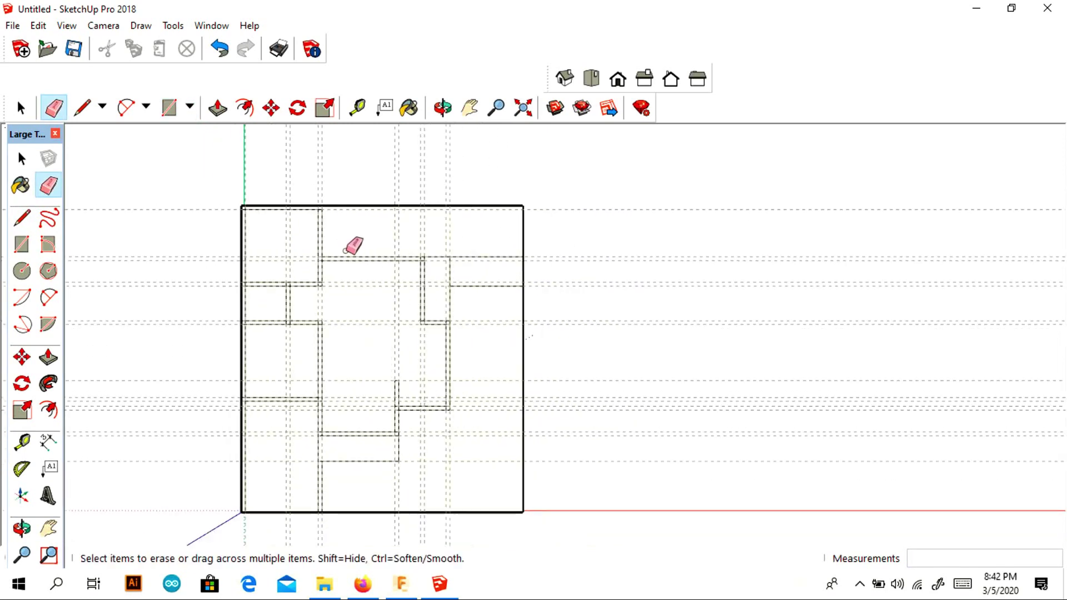
{"action": "mouse_move", "coordinate": [352, 250]}
{"action": "left_mouse_down"}
{"action": "mouse_move", "coordinate": [489, 143]}
{"action": "mouse_move", "coordinate": [269, 166]}
{"action": "mouse_move", "coordinate": [457, 138]}
{"action": "mouse_move", "coordinate": [210, 193]}
{"action": "mouse_move", "coordinate": [183, 455]}
{"action": "mouse_move", "coordinate": [169, 372]}
{"action": "left_mouse_up"}
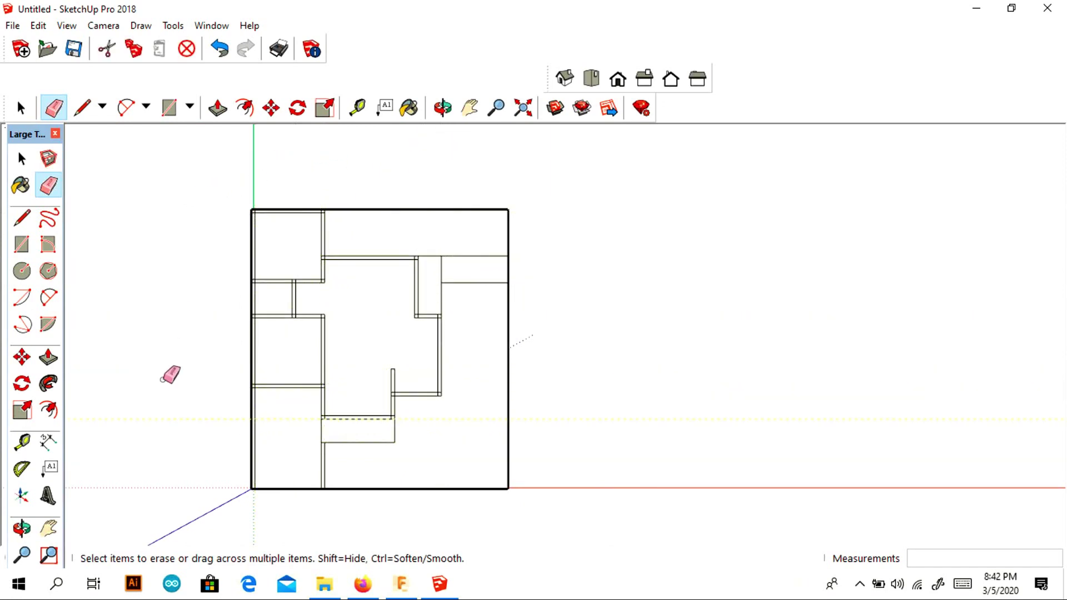
Step: Erase the overlapping lines where the upper-left room's walls meet the long upper wall and the small room's partition
{"action": "middle_click_drag", "start_coordinate": [445, 419], "coordinate": [494, 284]}
{"action": "left_click", "coordinate": [591, 78]}
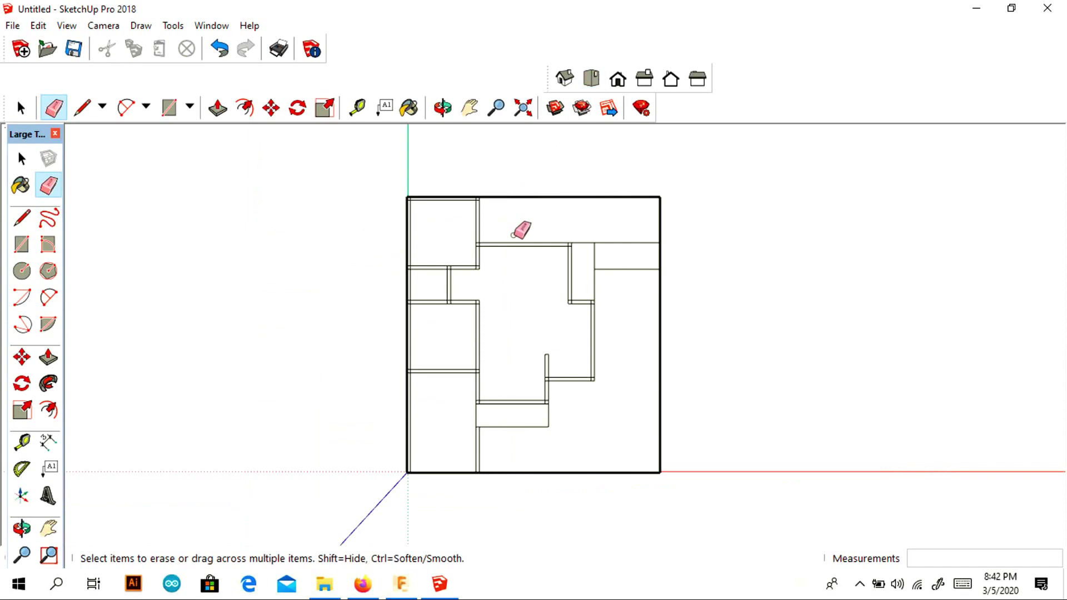
{"action": "scroll", "coordinate": [520, 225], "scroll_direction": "up", "scroll_amount": 3}
{"action": "scroll", "coordinate": [514, 223], "scroll_direction": "up", "scroll_amount": 3}
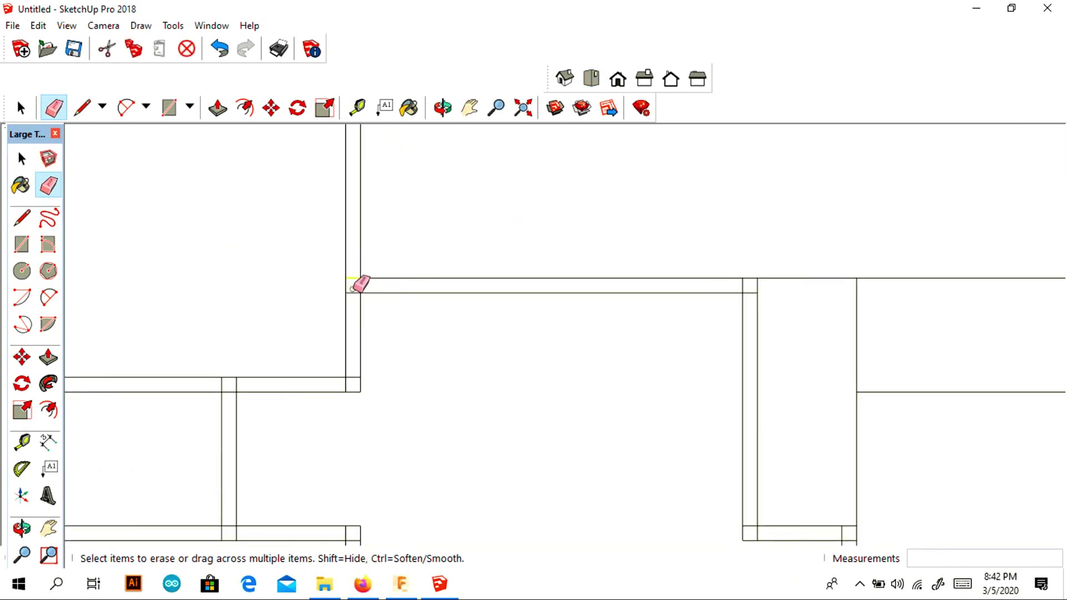
{"action": "mouse_move", "coordinate": [244, 386]}
{"action": "left_mouse_down"}
{"action": "mouse_move", "coordinate": [220, 385]}
{"action": "mouse_move", "coordinate": [228, 392]}
{"action": "left_mouse_up"}
{"action": "left_click_drag", "start_coordinate": [334, 385], "coordinate": [352, 368]}
{"action": "scroll", "coordinate": [346, 330], "scroll_direction": "down", "scroll_amount": 3}
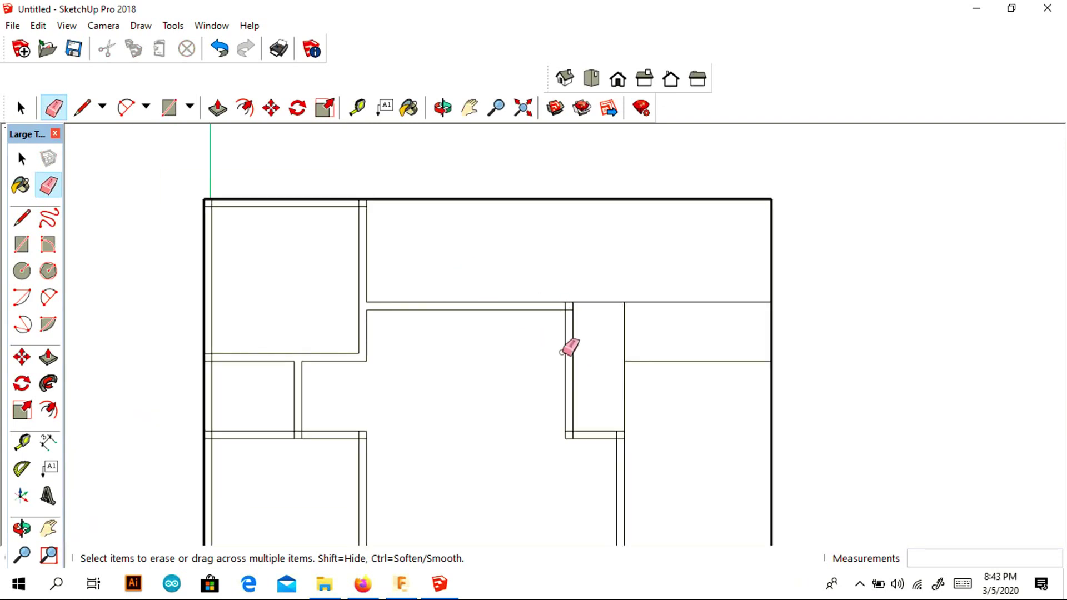
Step: Add a horizontal guide 200 cm above the slab's lower edge and a vertical guide 200 cm inside its right edge
{"action": "key", "text": "t"}
{"action": "key", "text": "h"}
{"action": "left_click_drag", "start_coordinate": [533, 238], "coordinate": [477, 155]}
{"action": "scroll", "coordinate": [477, 155], "scroll_direction": "down", "scroll_amount": 2}
{"action": "left_click_drag", "start_coordinate": [574, 303], "coordinate": [548, 214]}
{"action": "left_click", "coordinate": [22, 442]}
{"action": "left_click", "coordinate": [507, 465]}
{"action": "type", "text": "200"}
{"action": "key", "text": "Return"}
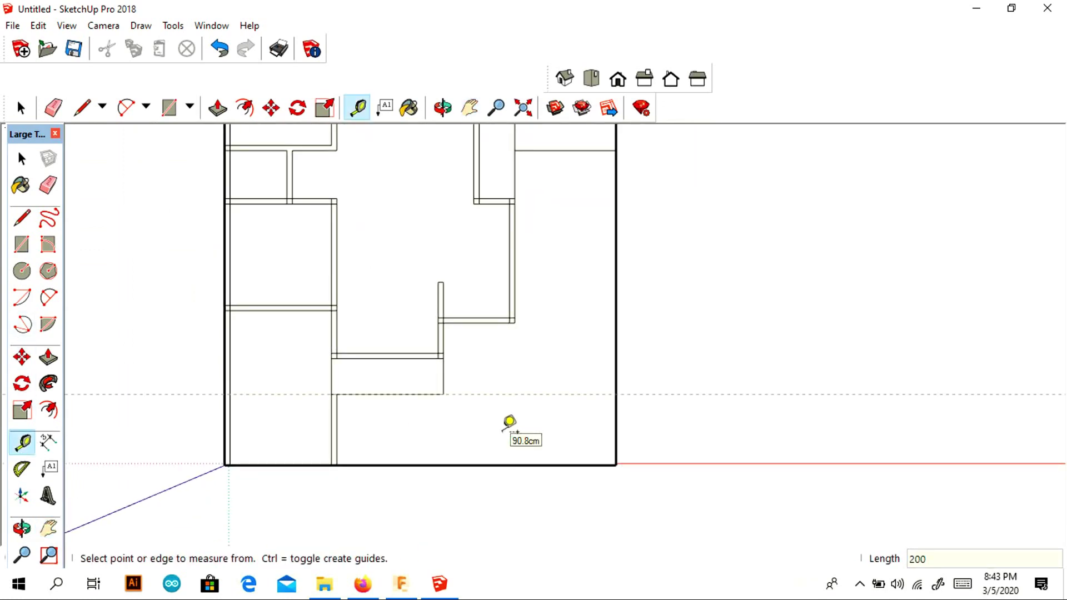
{"action": "left_click", "coordinate": [615, 361]}
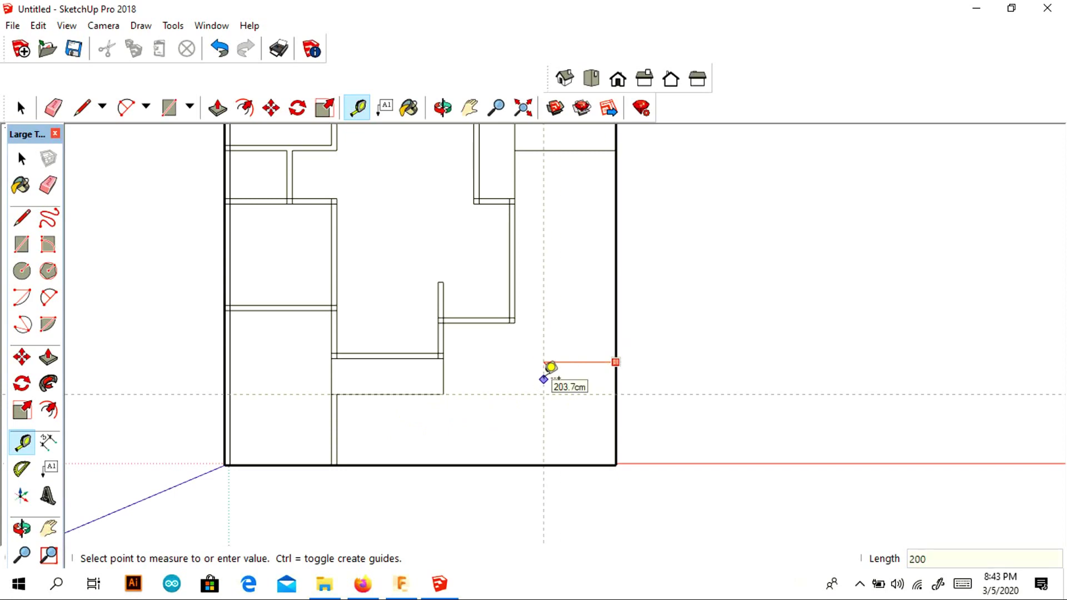
{"action": "left_click", "coordinate": [550, 368]}
Step: Draw a two-point arc across the slab's lower-right corner, joining the points where the two guides meet the slab edges
{"action": "scroll", "coordinate": [541, 358], "scroll_direction": "up", "scroll_amount": 1}
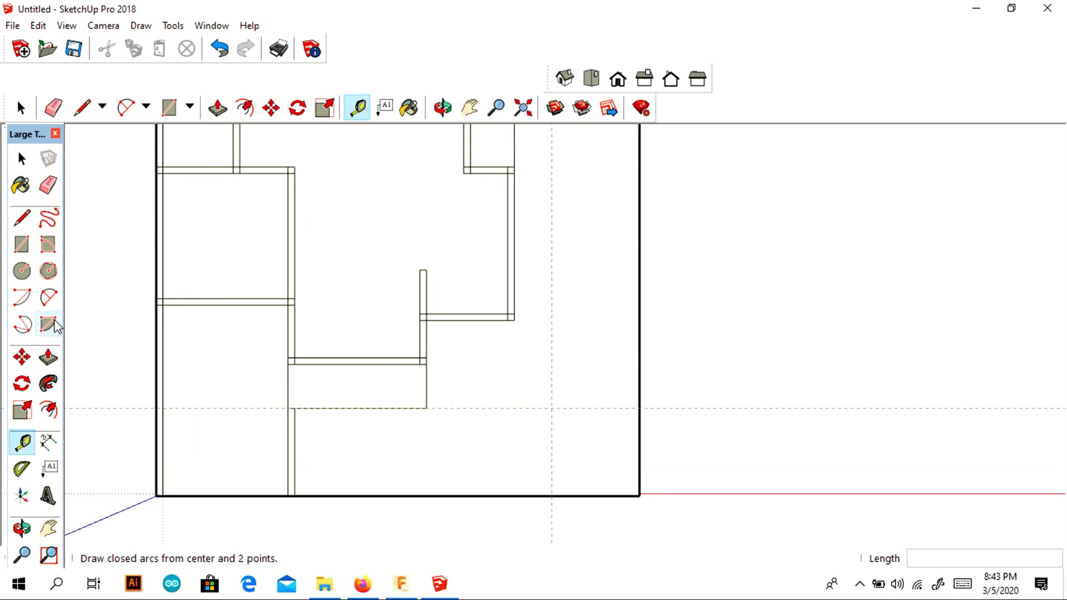
{"action": "left_click", "coordinate": [48, 297]}
{"action": "left_click", "coordinate": [551, 495]}
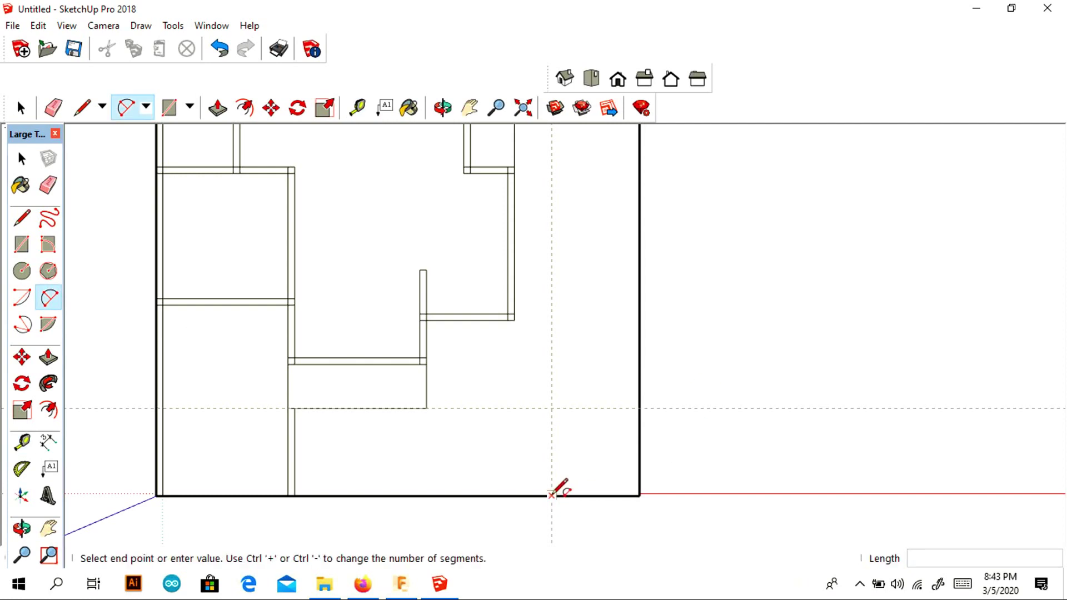
{"action": "left_click", "coordinate": [638, 410]}
{"action": "left_click", "coordinate": [631, 443]}
{"action": "middle_click_drag", "start_coordinate": [762, 436], "coordinate": [689, 357]}
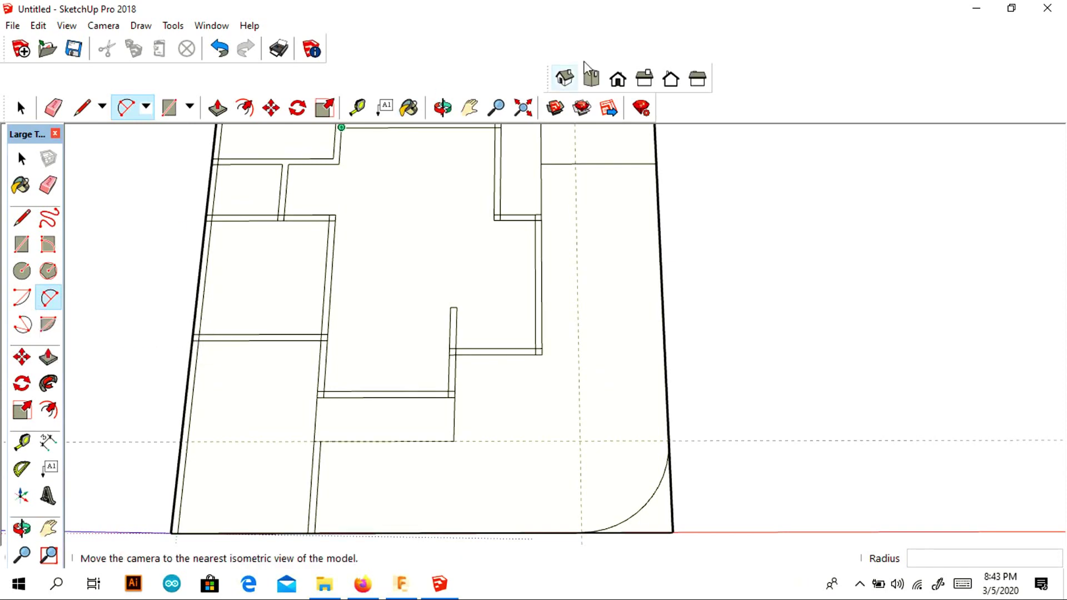
{"action": "left_click", "coordinate": [591, 78]}
Step: Erase the short line where the small left room's partition meets the upper side of the wall below it
{"action": "left_click", "coordinate": [54, 108]}
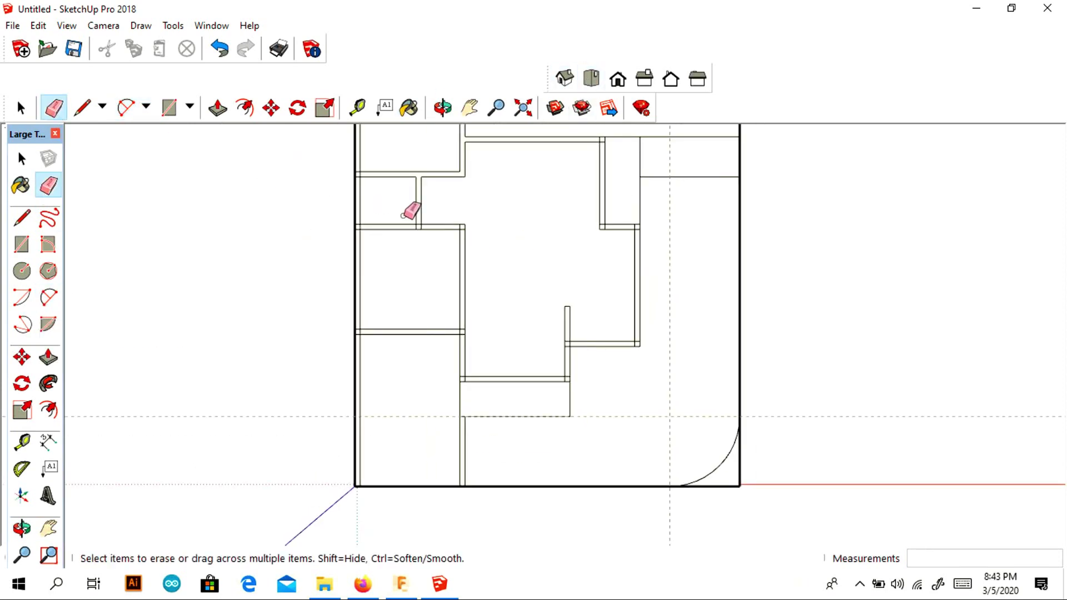
{"action": "middle_click_drag", "start_coordinate": [409, 210], "coordinate": [500, 139]}
{"action": "left_click", "coordinate": [591, 78]}
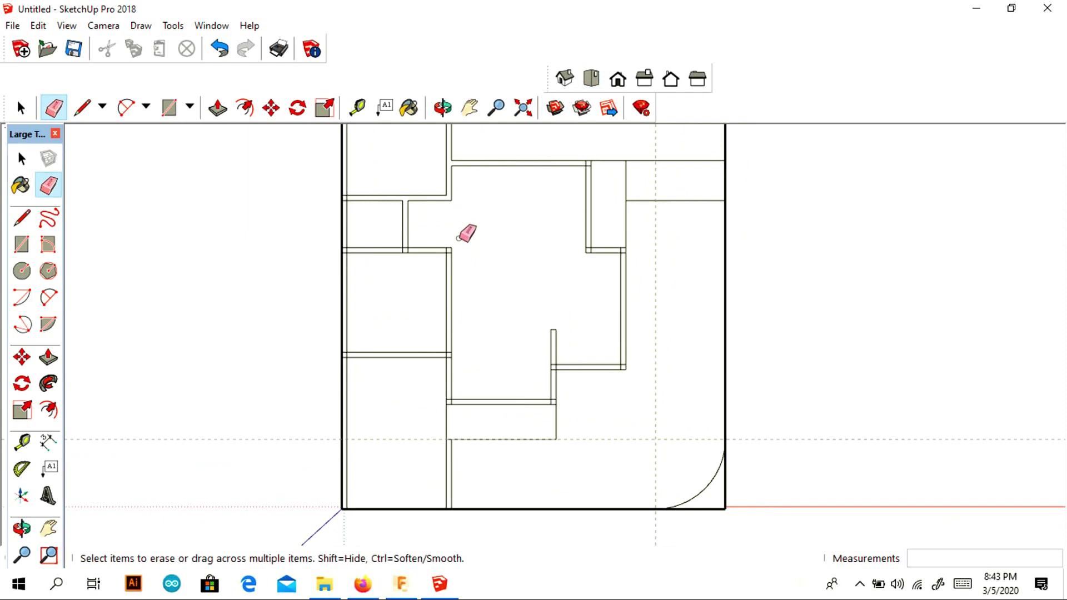
{"action": "scroll", "coordinate": [425, 226], "scroll_direction": "up", "scroll_amount": 3}
{"action": "left_click", "coordinate": [381, 272]}
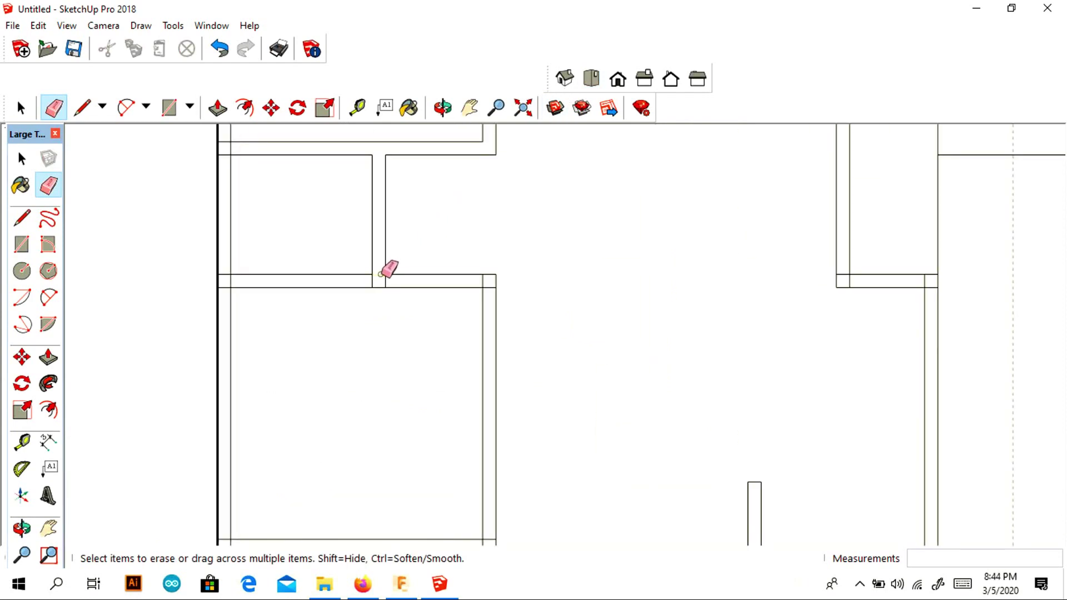
{"action": "left_click", "coordinate": [22, 108]}
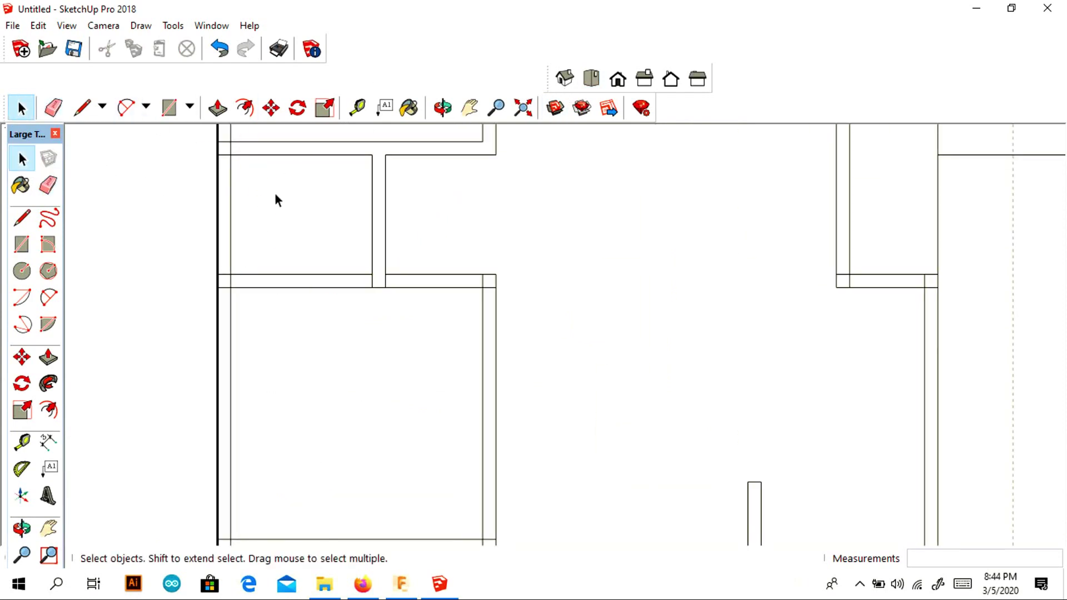
{"action": "left_click", "coordinate": [49, 186]}
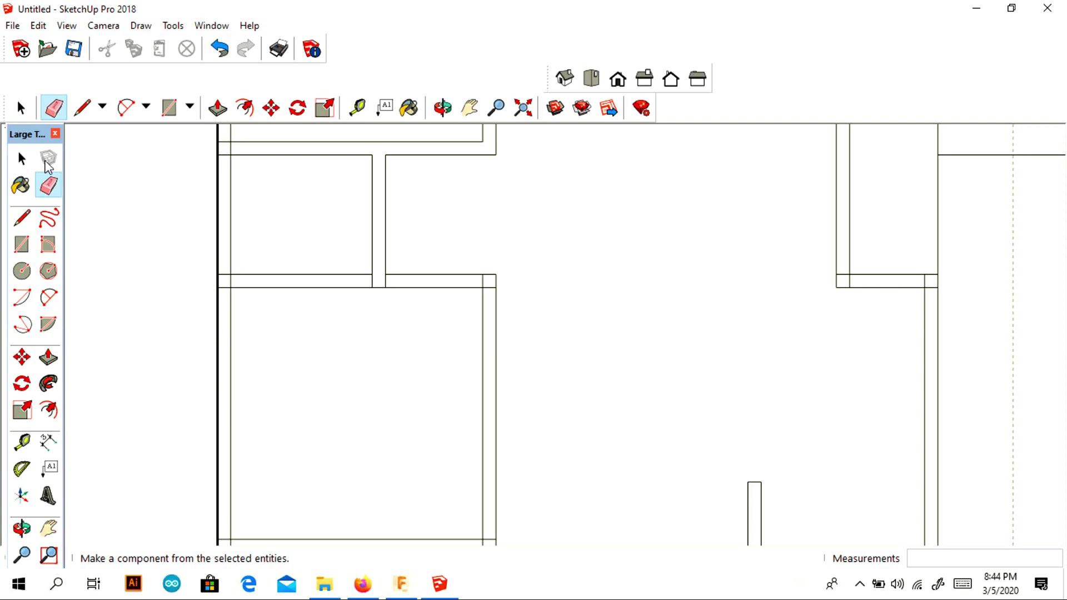
Step: Erase the overlapping wall lines at the upper-right corner of the upper-left room
{"action": "left_click", "coordinate": [470, 108]}
{"action": "left_click_drag", "start_coordinate": [391, 215], "coordinate": [475, 523]}
{"action": "left_click", "coordinate": [48, 185]}
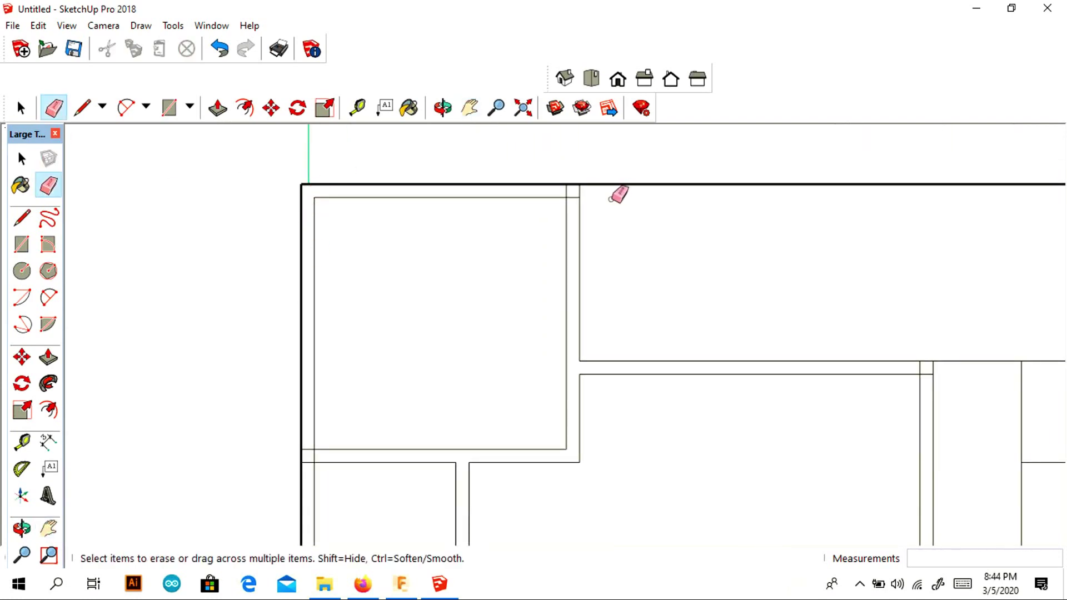
{"action": "left_click", "coordinate": [571, 190]}
Step: Erase the overlapping lines at the wall junctions above and below the middle-left room
{"action": "left_click", "coordinate": [470, 108]}
{"action": "mouse_move", "coordinate": [417, 277]}
{"action": "left_mouse_down"}
{"action": "mouse_move", "coordinate": [413, 38]}
{"action": "mouse_move", "coordinate": [340, 5]}
{"action": "mouse_move", "coordinate": [389, 22]}
{"action": "left_mouse_up"}
{"action": "left_click", "coordinate": [48, 185]}
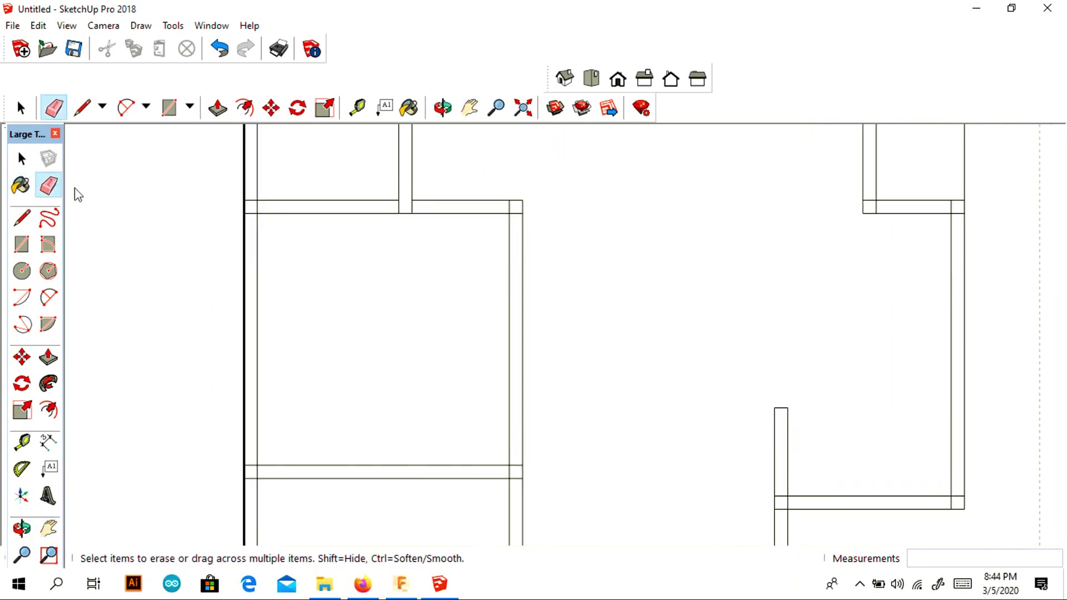
{"action": "left_click", "coordinate": [404, 201]}
{"action": "left_click", "coordinate": [258, 473]}
{"action": "left_click_drag", "start_coordinate": [514, 487], "coordinate": [514, 462]}
{"action": "left_click", "coordinate": [507, 473]}
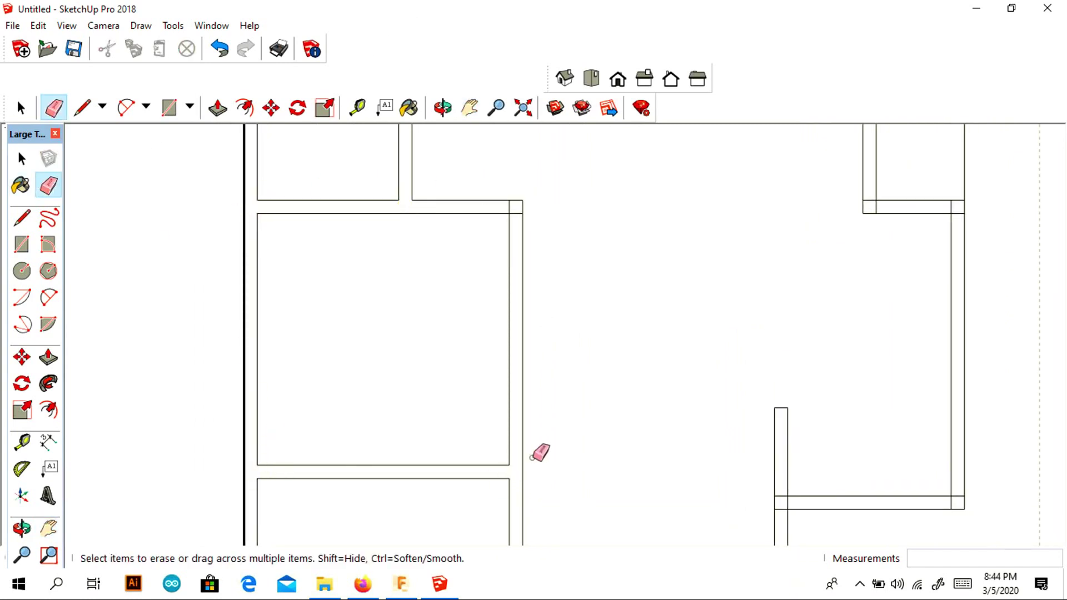
Step: Erase the overlapping lines at both ends of the bottommost wall and of the short wall up and to its right
{"action": "left_click", "coordinate": [470, 108]}
{"action": "left_click_drag", "start_coordinate": [529, 287], "coordinate": [483, 7]}
{"action": "key", "text": "e"}
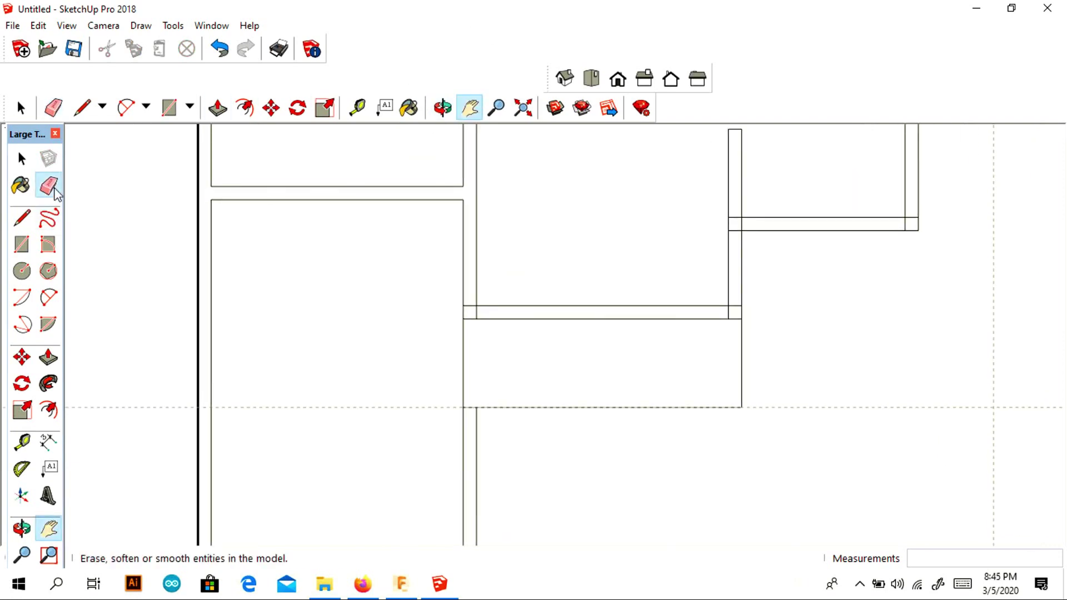
{"action": "left_click_drag", "start_coordinate": [472, 305], "coordinate": [476, 313]}
{"action": "left_click_drag", "start_coordinate": [716, 312], "coordinate": [734, 304]}
{"action": "left_click_drag", "start_coordinate": [734, 214], "coordinate": [735, 234]}
{"action": "left_click", "coordinate": [905, 224]}
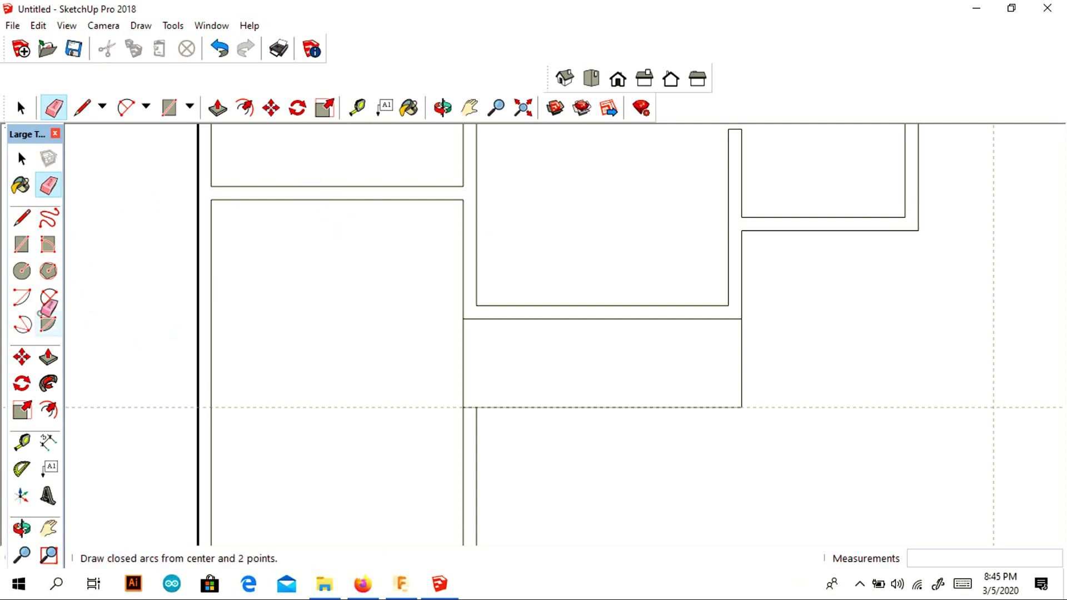
Step: Erase the overlapping lines at the corners of the stepped upper-right walls, undoing the erasures that remove whole wall edges
{"action": "left_click", "coordinate": [470, 109]}
{"action": "left_click_drag", "start_coordinate": [632, 245], "coordinate": [198, 305]}
{"action": "left_click_drag", "start_coordinate": [316, 164], "coordinate": [356, 378]}
{"action": "left_click_drag", "start_coordinate": [454, 142], "coordinate": [452, 290]}
{"action": "left_click_drag", "start_coordinate": [231, 232], "coordinate": [195, 319]}
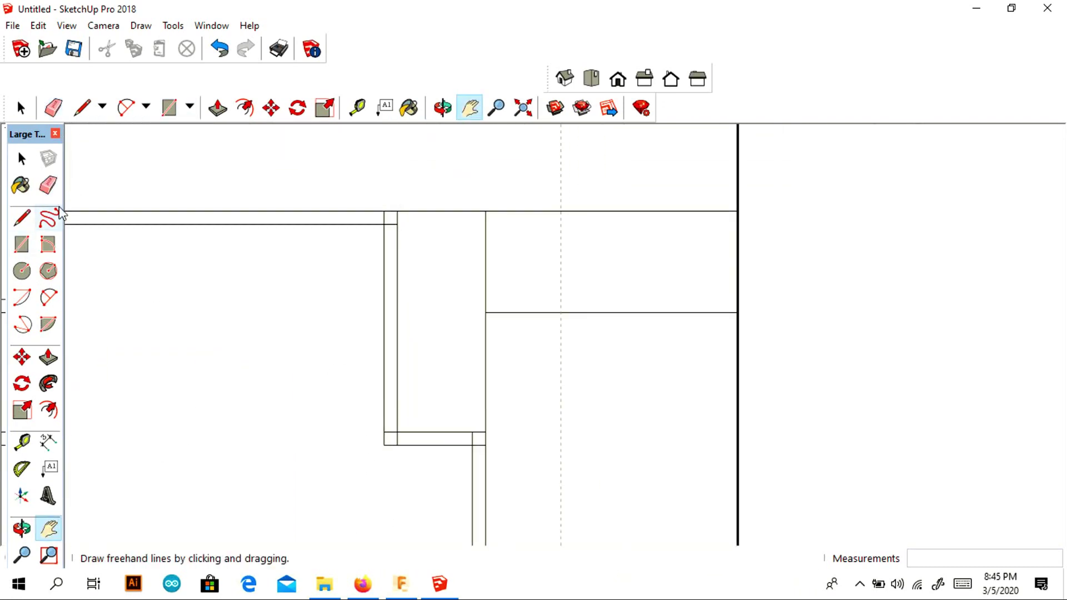
{"action": "left_click", "coordinate": [48, 185]}
{"action": "left_click", "coordinate": [384, 430]}
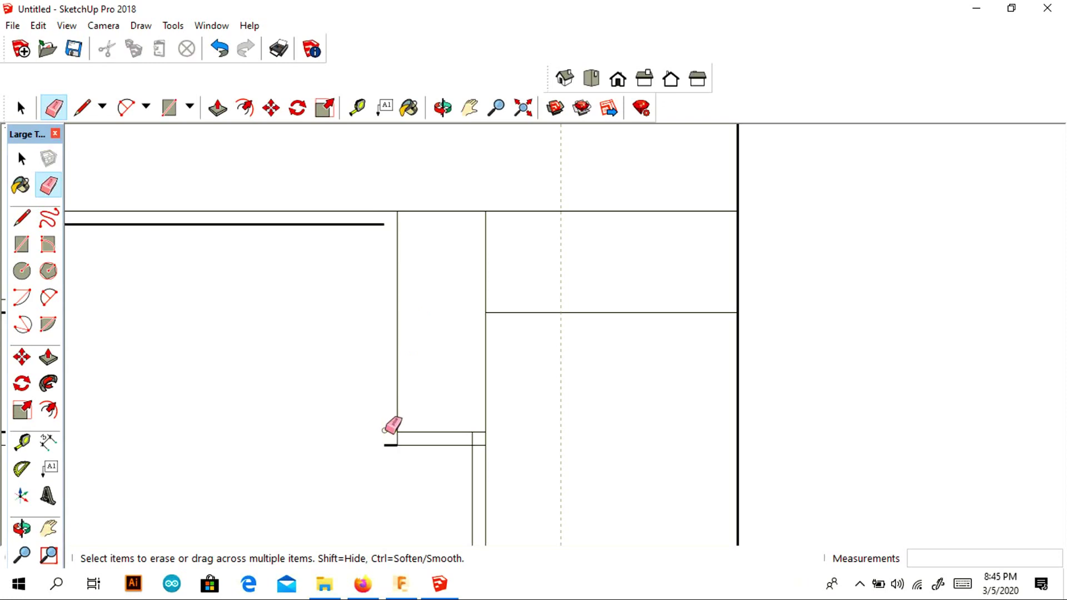
{"action": "key", "text": "ctrl+z"}
{"action": "mouse_move", "coordinate": [391, 426]}
{"action": "left_mouse_down"}
{"action": "mouse_move", "coordinate": [392, 439]}
{"action": "mouse_move", "coordinate": [486, 439]}
{"action": "left_mouse_up"}
{"action": "key", "text": "ctrl+z"}
Step: Erase the remaining overlapping lines at the upper-right corner of the middle-left room
{"action": "scroll", "coordinate": [516, 312], "scroll_direction": "down", "scroll_amount": 2}
{"action": "scroll", "coordinate": [519, 300], "scroll_direction": "down", "scroll_amount": 3}
{"action": "scroll", "coordinate": [344, 361], "scroll_direction": "up", "scroll_amount": 5}
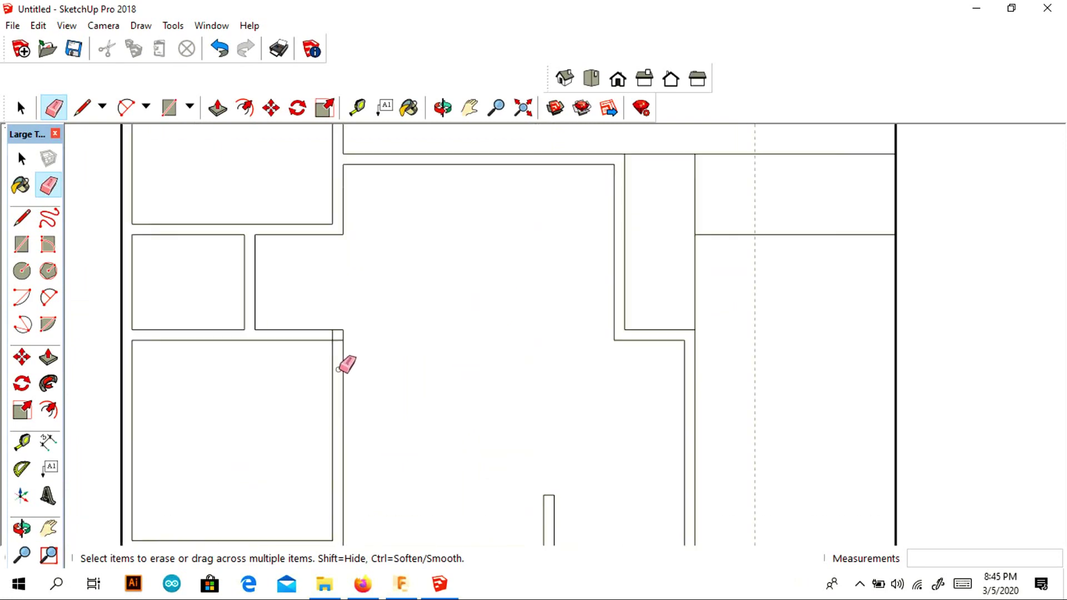
{"action": "scroll", "coordinate": [500, 242], "scroll_direction": "down", "scroll_amount": 4}
{"action": "scroll", "coordinate": [1000, 193], "scroll_direction": "up", "scroll_amount": 5}
{"action": "scroll", "coordinate": [1000, 192], "scroll_direction": "down", "scroll_amount": 5}
{"action": "scroll", "coordinate": [622, 234], "scroll_direction": "up", "scroll_amount": 3}
{"action": "scroll", "coordinate": [678, 157], "scroll_direction": "down", "scroll_amount": 1}
{"action": "scroll", "coordinate": [678, 157], "scroll_direction": "up", "scroll_amount": 3}
{"action": "scroll", "coordinate": [667, 155], "scroll_direction": "down", "scroll_amount": 4}
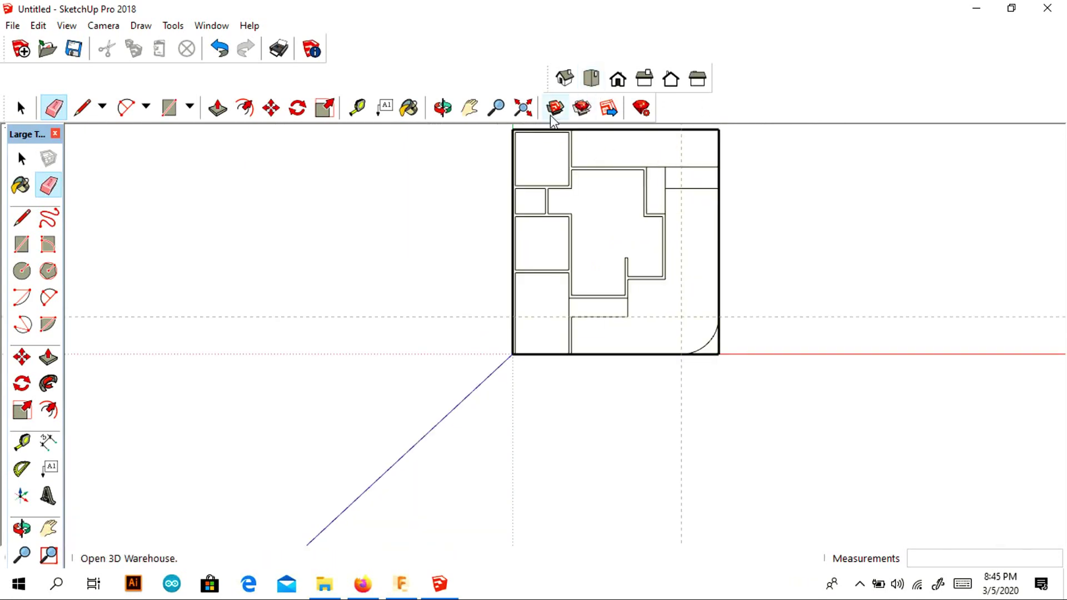
Step: Erase the two leftover guide lines crossing the slab
{"action": "left_click", "coordinate": [470, 107]}
{"action": "left_click_drag", "start_coordinate": [710, 182], "coordinate": [598, 231]}
{"action": "scroll", "coordinate": [639, 217], "scroll_direction": "up", "scroll_amount": 4}
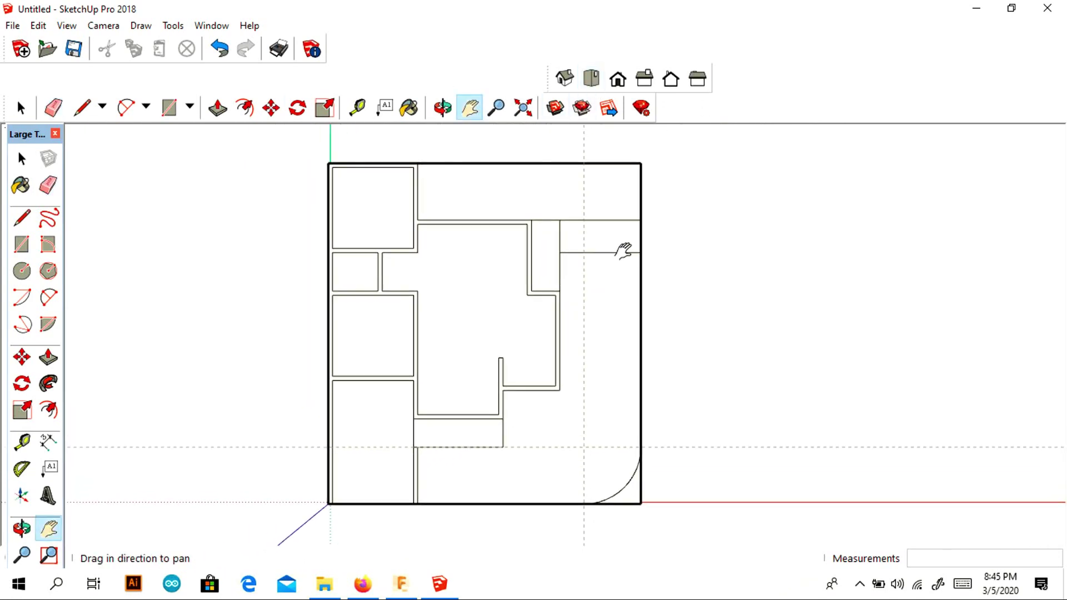
{"action": "left_click", "coordinate": [48, 185]}
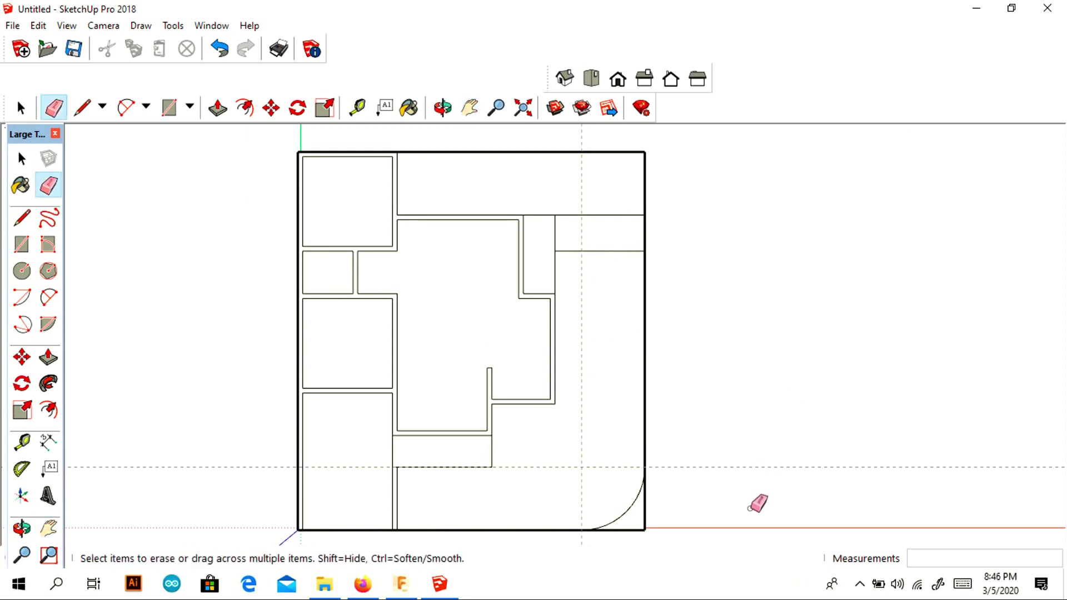
{"action": "key", "text": "Down"}
{"action": "left_click", "coordinate": [701, 442]}
{"action": "key", "text": "l"}
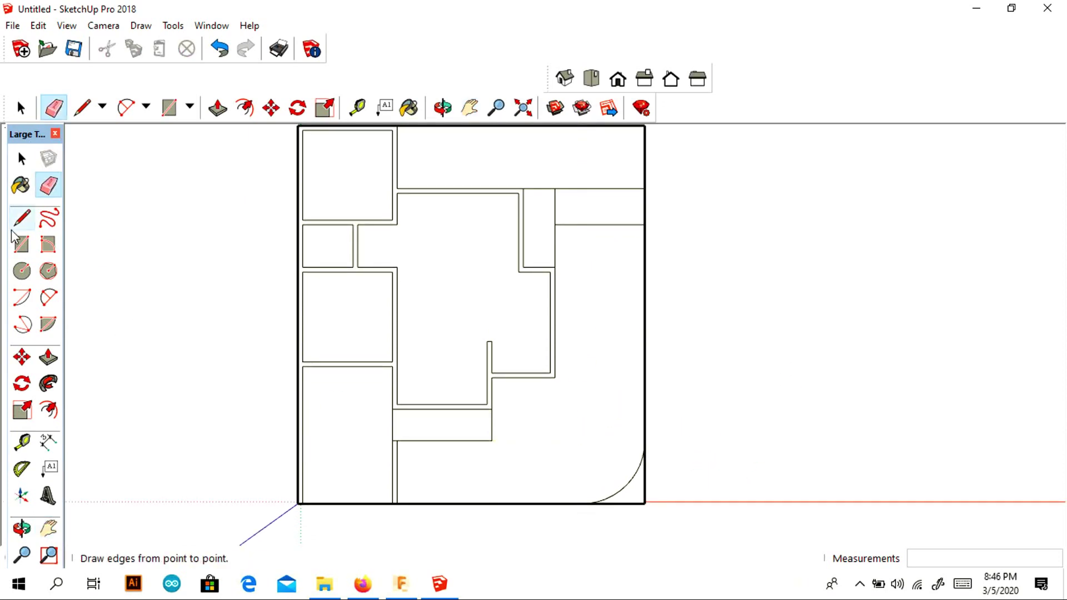
{"action": "key", "text": "space"}
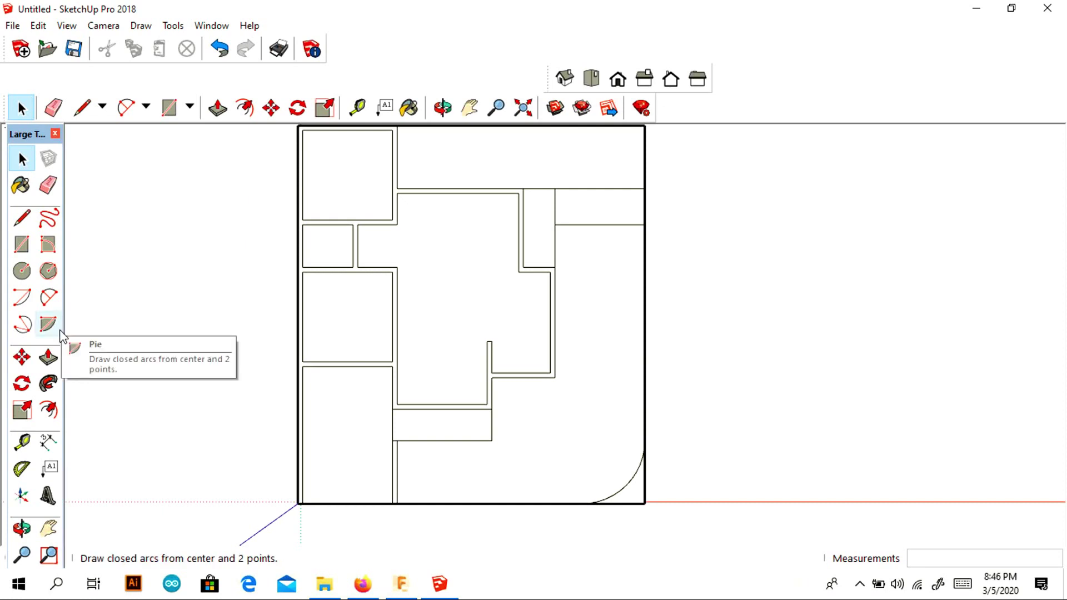
Step: Add two horizontal guides along the upper and lower edges of the short wall above the right-hand alcove, measured from the alcove's bottom wall
{"action": "left_click", "coordinate": [23, 442]}
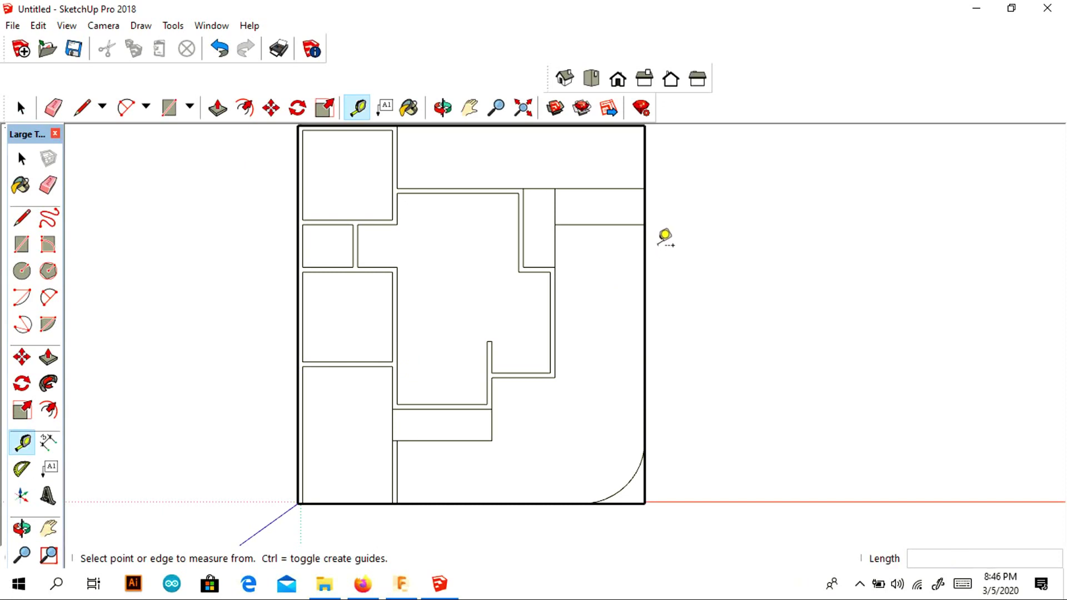
{"action": "scroll", "coordinate": [666, 238], "scroll_direction": "up", "scroll_amount": 2}
{"action": "scroll", "coordinate": [670, 229], "scroll_direction": "up", "scroll_amount": 3}
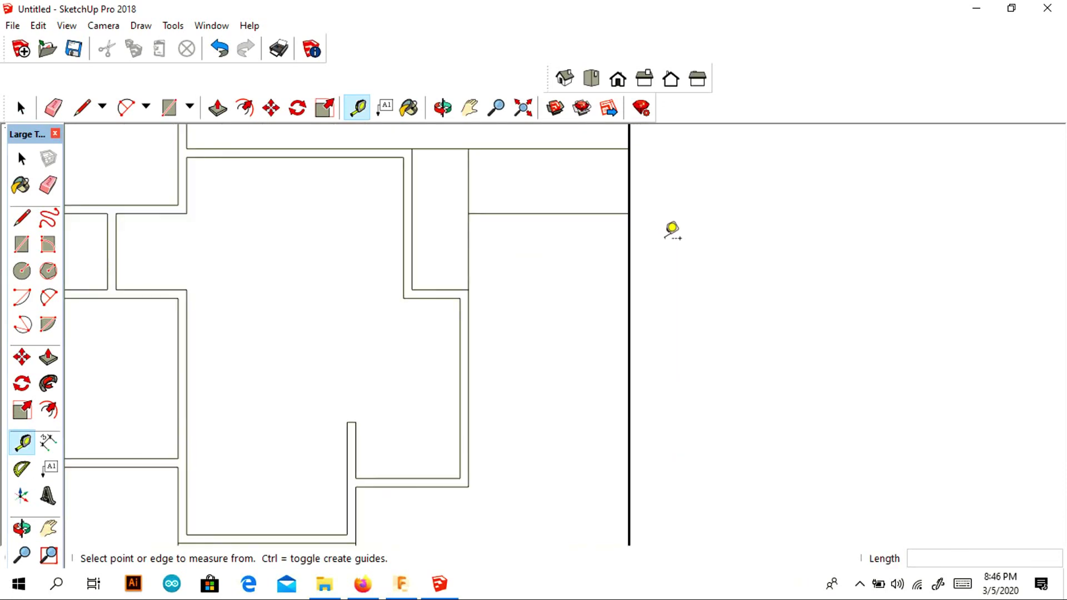
{"action": "scroll", "coordinate": [439, 280], "scroll_direction": "up", "scroll_amount": 2}
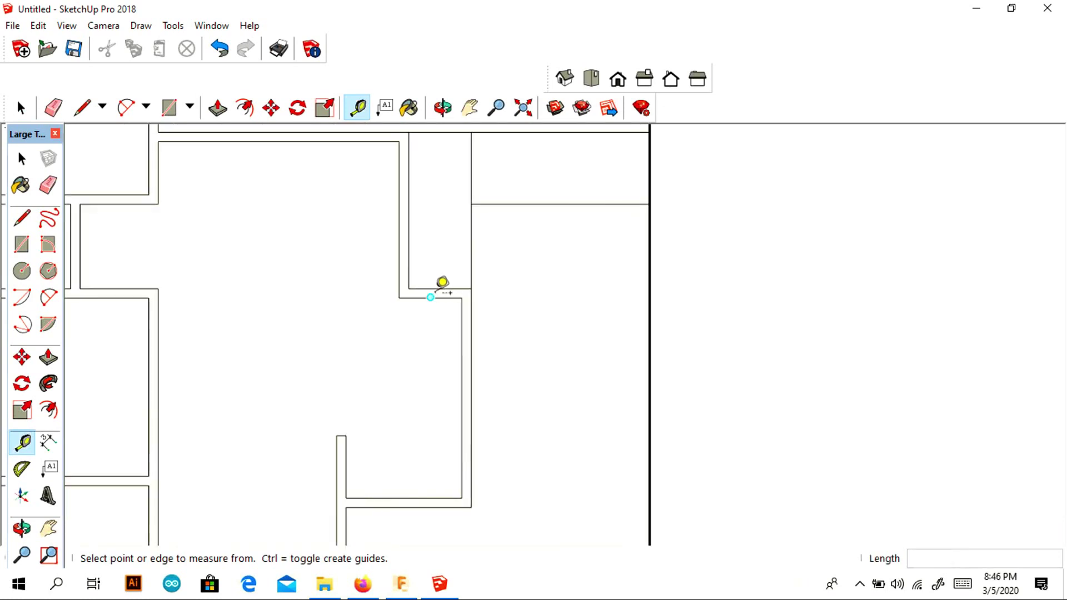
{"action": "left_click", "coordinate": [393, 507]}
{"action": "left_click", "coordinate": [431, 289]}
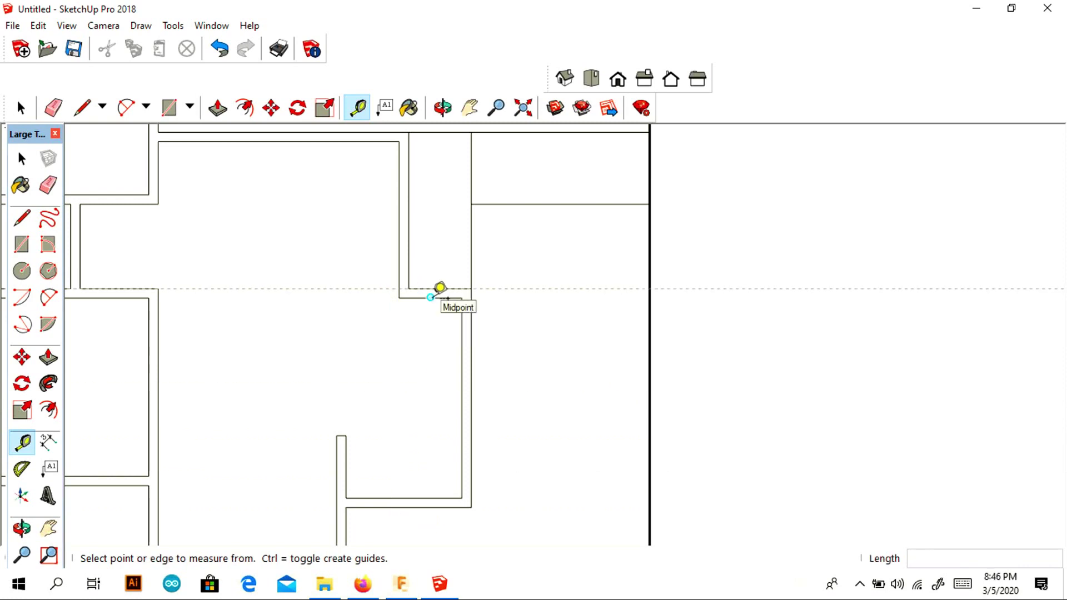
{"action": "left_click", "coordinate": [417, 498]}
{"action": "left_click", "coordinate": [439, 289]}
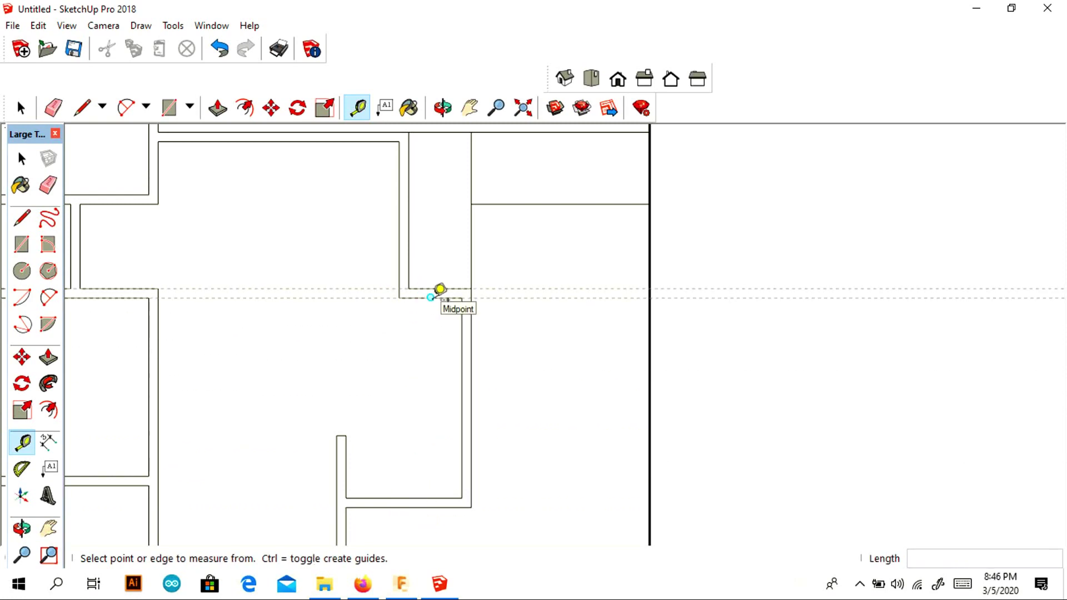
Step: Add a vertical guide aligned with the left edge of the alcove's freestanding wall stub, measured from the alcove's outer right edge
{"action": "left_click", "coordinate": [471, 273]}
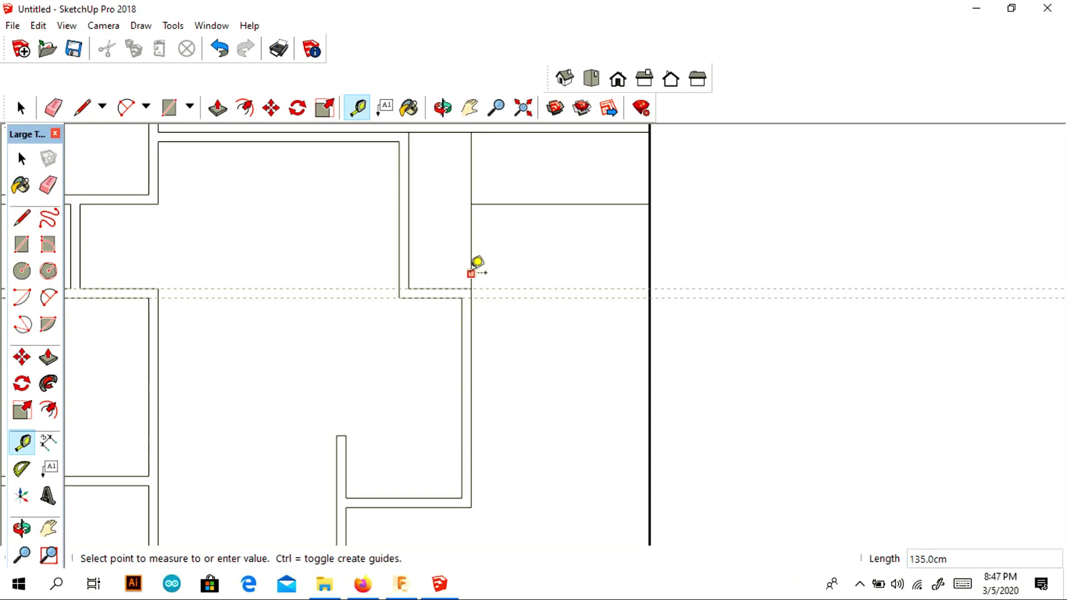
{"action": "left_click", "coordinate": [345, 272]}
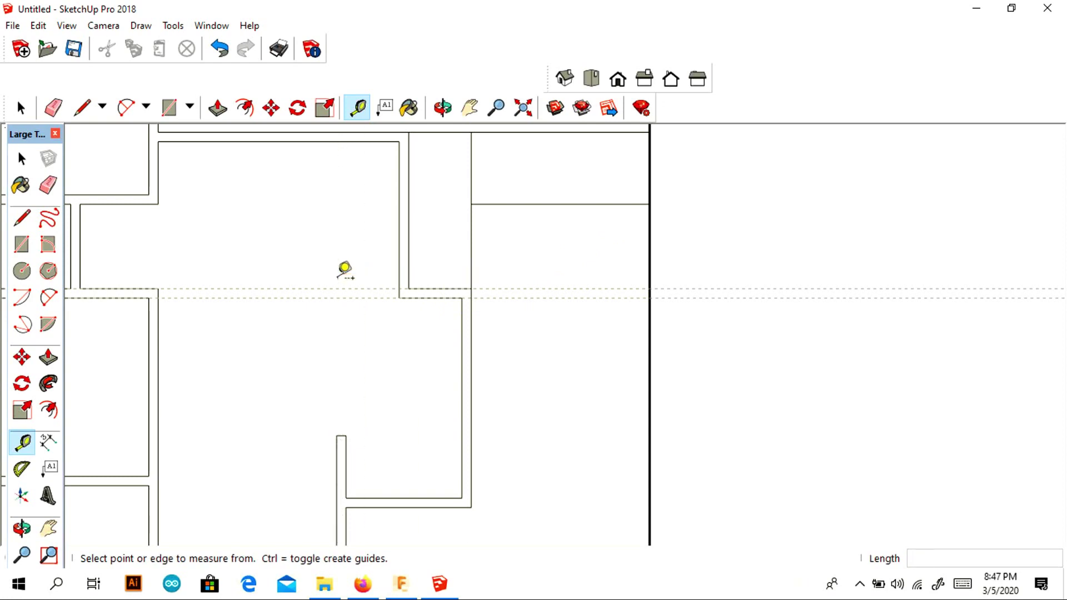
{"action": "left_click", "coordinate": [471, 469]}
{"action": "left_click", "coordinate": [346, 435]}
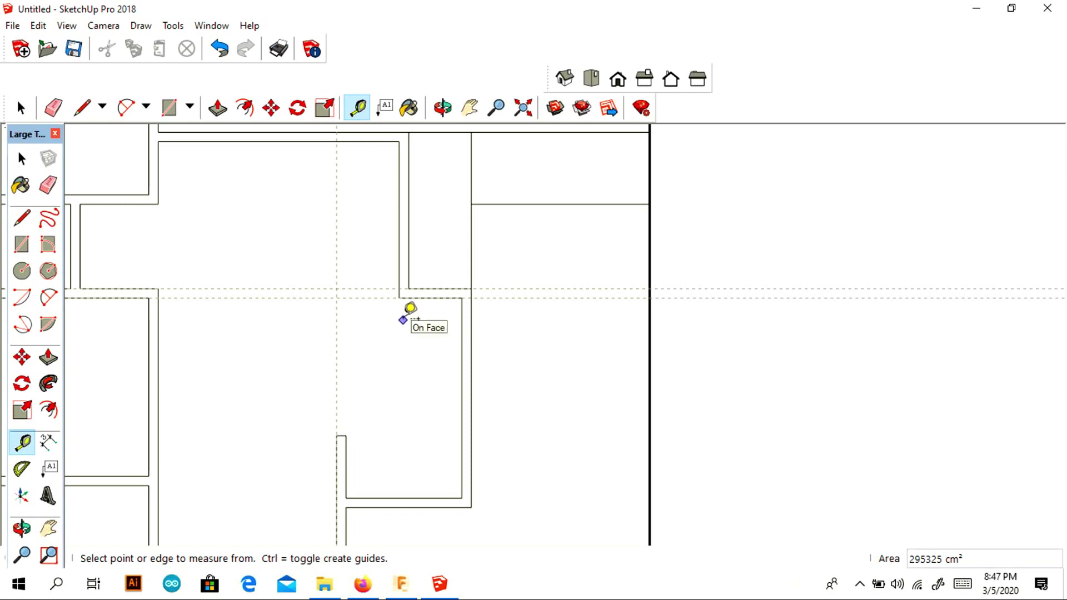
Step: Draw a 100 × 15 cm wall rectangle from the guide intersection to the inner corner of the alcove's top wall
{"action": "left_click", "coordinate": [48, 185]}
{"action": "left_click", "coordinate": [22, 245]}
{"action": "left_click", "coordinate": [336, 287]}
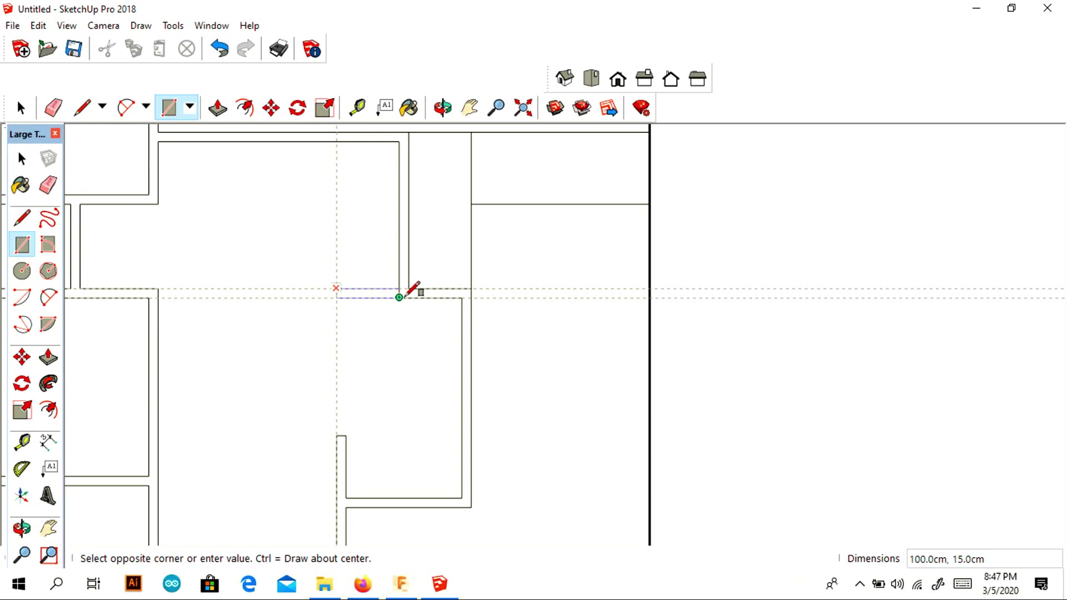
{"action": "left_click", "coordinate": [399, 297]}
Step: Erase the vertical guide and both horizontal guides around the new wall extension
{"action": "left_click", "coordinate": [48, 185]}
{"action": "left_click", "coordinate": [337, 265]}
{"action": "left_click", "coordinate": [320, 289]}
{"action": "left_click", "coordinate": [320, 299]}
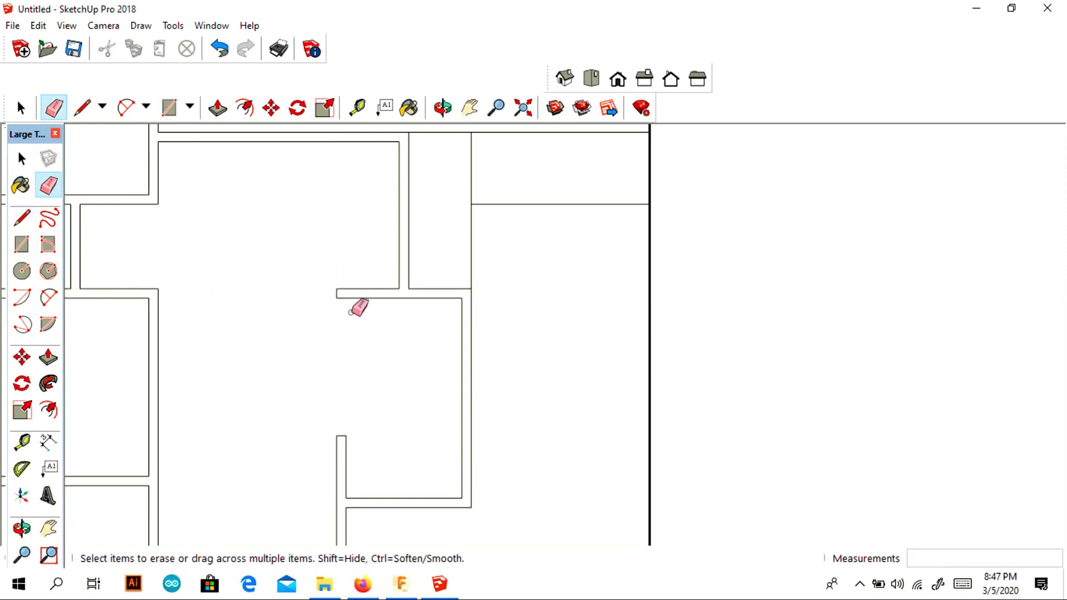
Step: Add a vertical guide 200 cm in from the slab's left edge
{"action": "scroll", "coordinate": [422, 229], "scroll_direction": "down", "scroll_amount": 1}
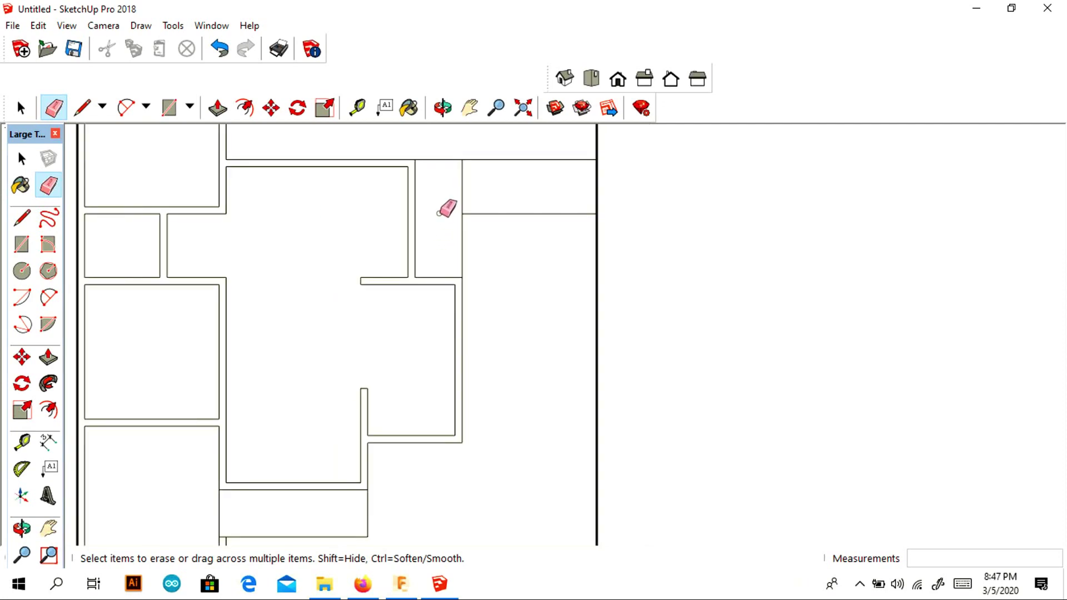
{"action": "scroll", "coordinate": [439, 207], "scroll_direction": "down", "scroll_amount": 1}
{"action": "left_click", "coordinate": [21, 443]}
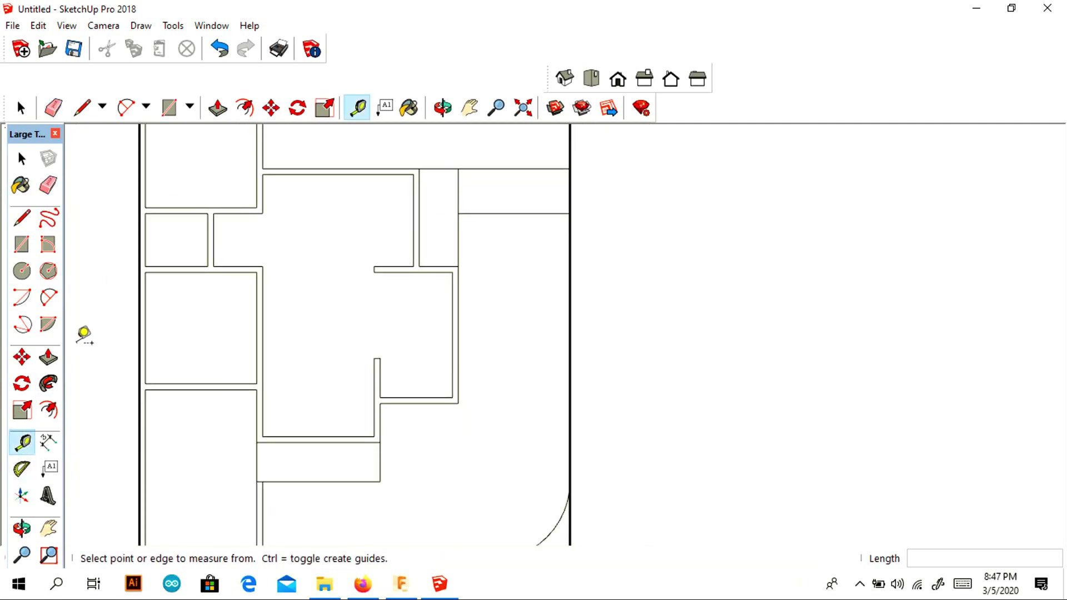
{"action": "left_click", "coordinate": [139, 296]}
{"action": "type", "text": "2"}
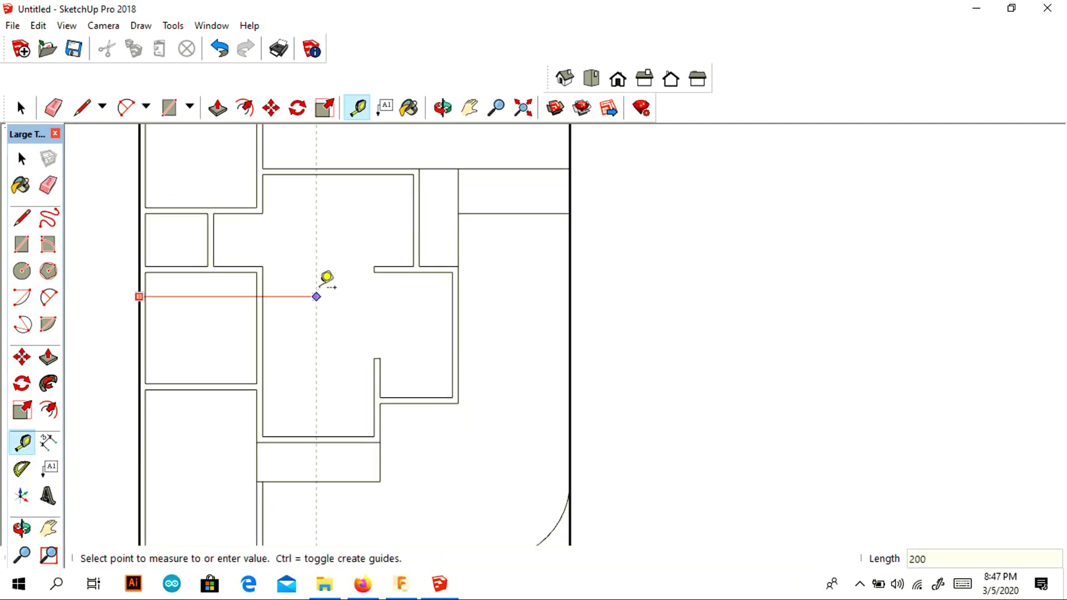
{"action": "type", "text": "00"}
{"action": "key", "text": "Return"}
{"action": "scroll", "coordinate": [234, 236], "scroll_direction": "up", "scroll_amount": 4}
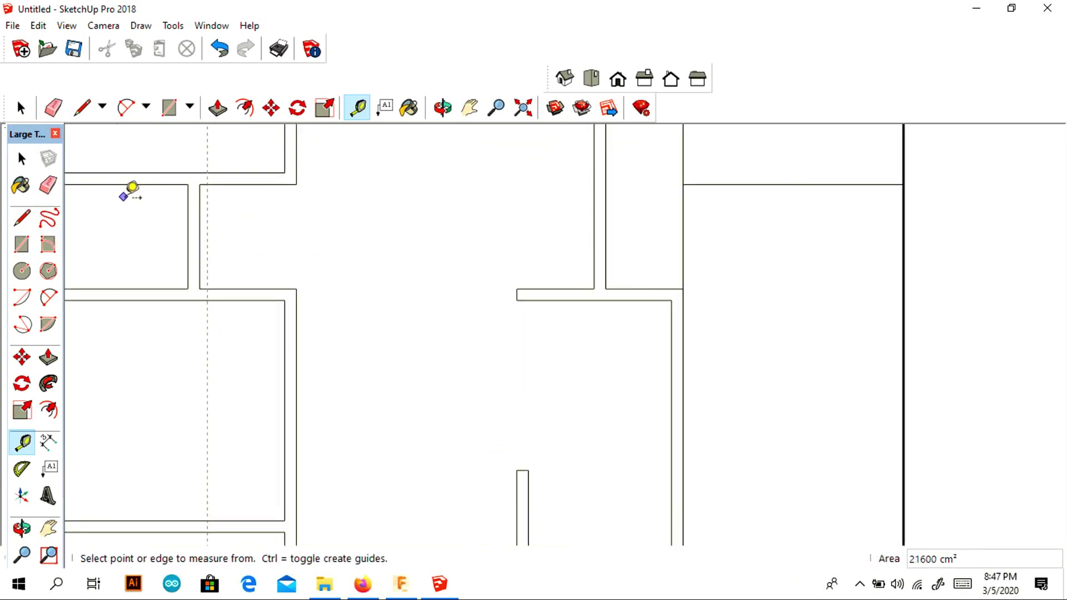
{"action": "left_click", "coordinate": [22, 358]}
{"action": "left_click", "coordinate": [189, 211]}
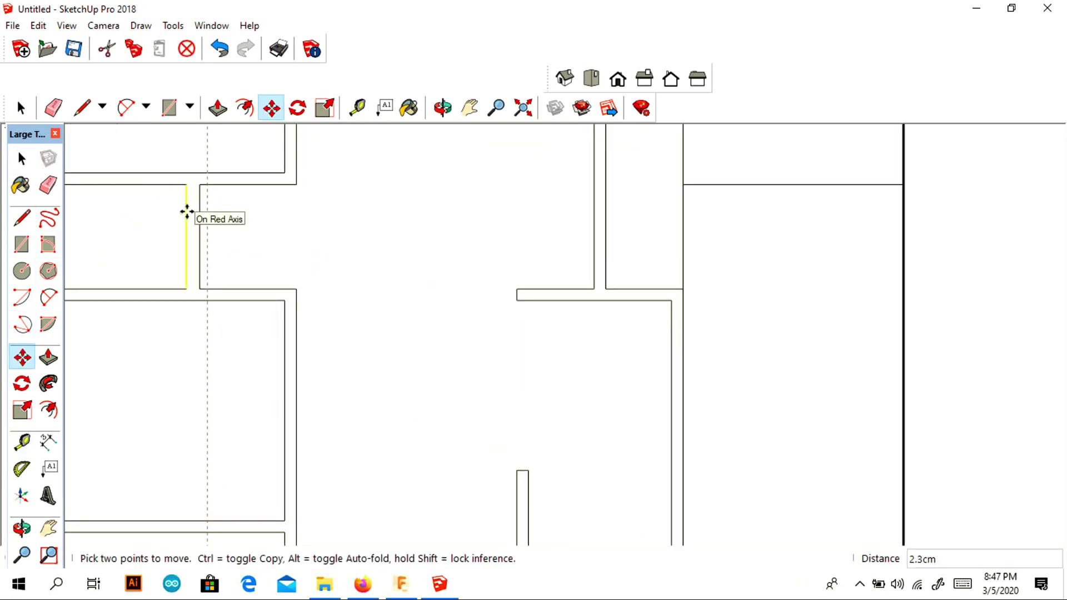
{"action": "key", "text": "Escape"}
Step: Move both edges of the short wall beside the small left room so its left edge lies on the 200 cm guide
{"action": "left_click", "coordinate": [23, 161]}
{"action": "left_click", "coordinate": [183, 215]}
{"action": "left_click", "coordinate": [199, 219]}
{"action": "left_click", "coordinate": [188, 222]}
{"action": "left_click", "coordinate": [198, 225]}
{"action": "left_click", "coordinate": [167, 225]}
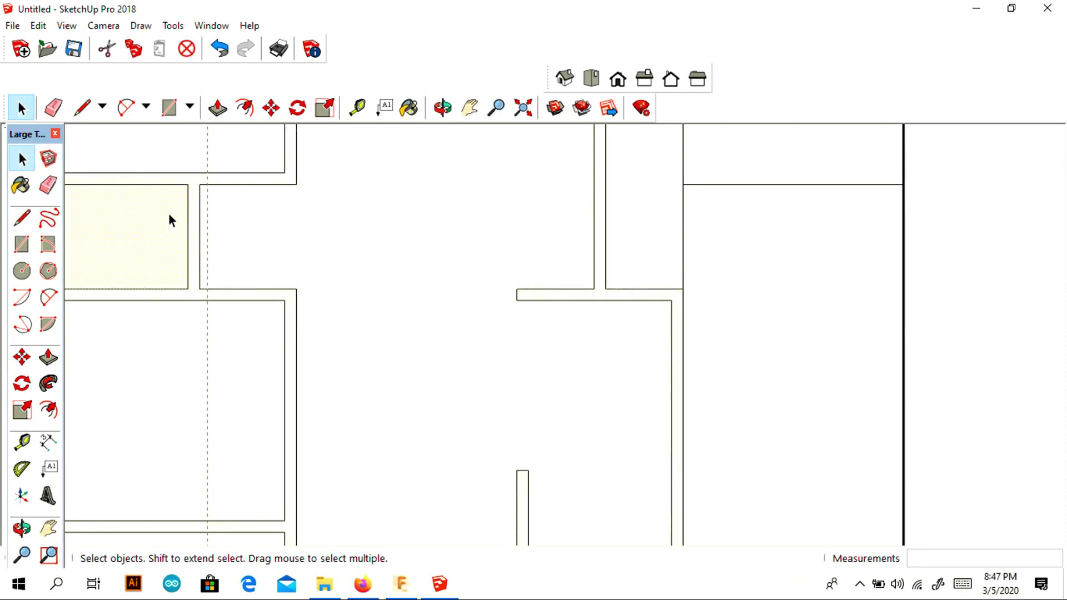
{"action": "left_click", "coordinate": [221, 242]}
{"action": "left_click_drag", "start_coordinate": [225, 258], "coordinate": [224, 258]}
{"action": "left_click_drag", "start_coordinate": [155, 149], "coordinate": [232, 308]}
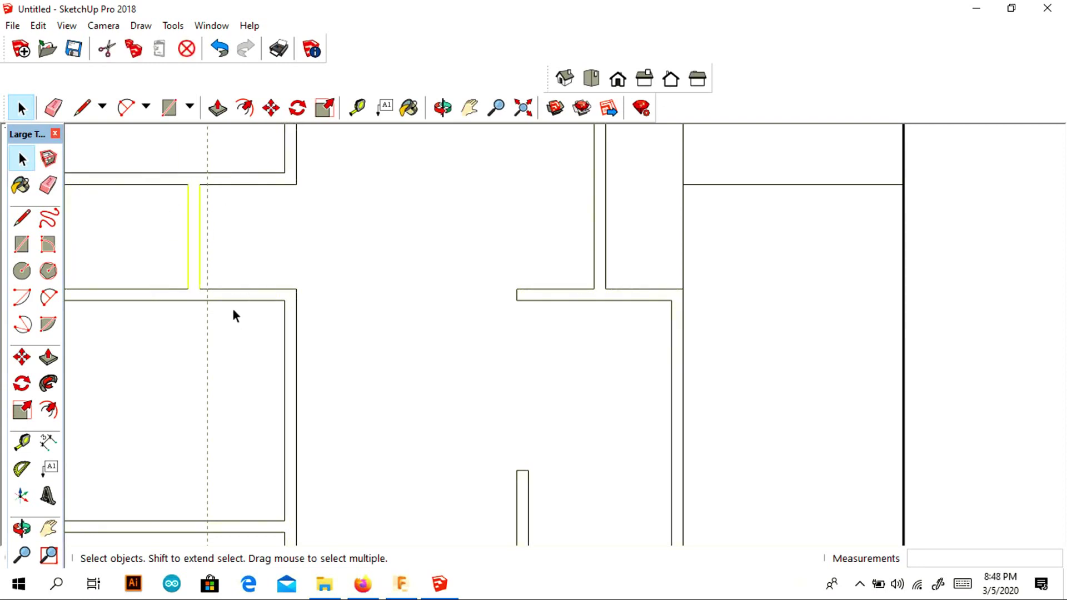
{"action": "left_click", "coordinate": [23, 356]}
{"action": "left_click", "coordinate": [187, 186]}
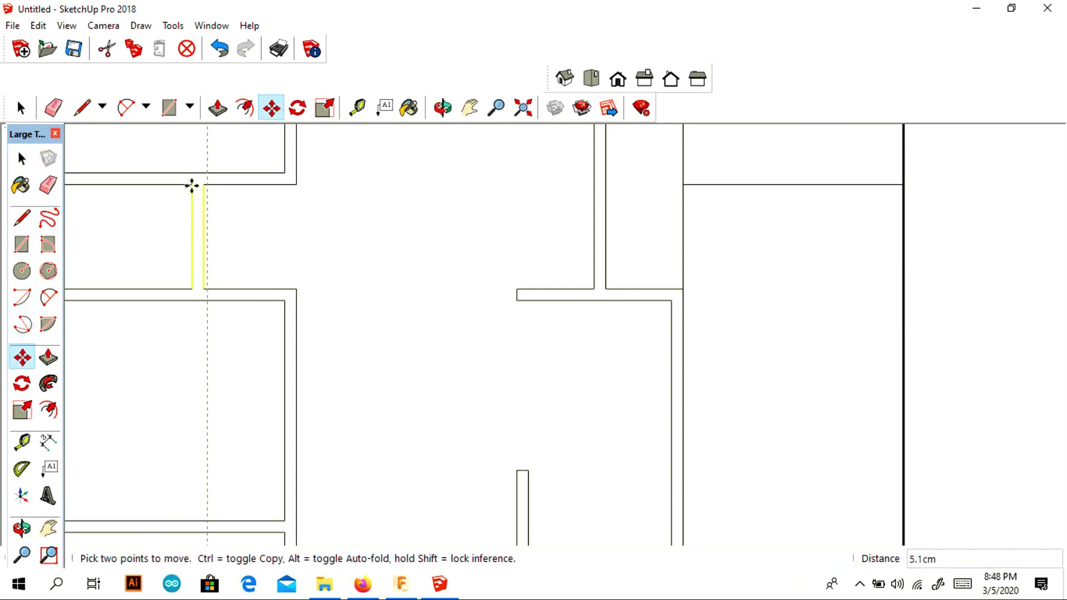
{"action": "left_click", "coordinate": [209, 186]}
Step: Erase the vertical guide used to reposition the small room's wall
{"action": "key", "text": "e"}
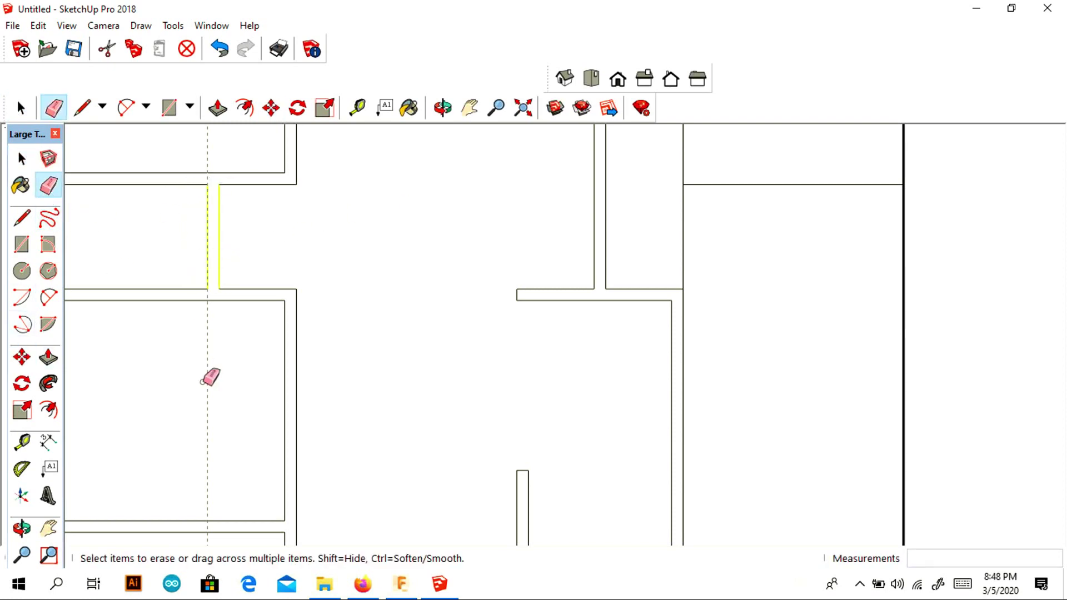
{"action": "scroll", "coordinate": [344, 284], "scroll_direction": "down", "scroll_amount": 3}
{"action": "middle_click_drag", "start_coordinate": [367, 263], "coordinate": [400, 382]}
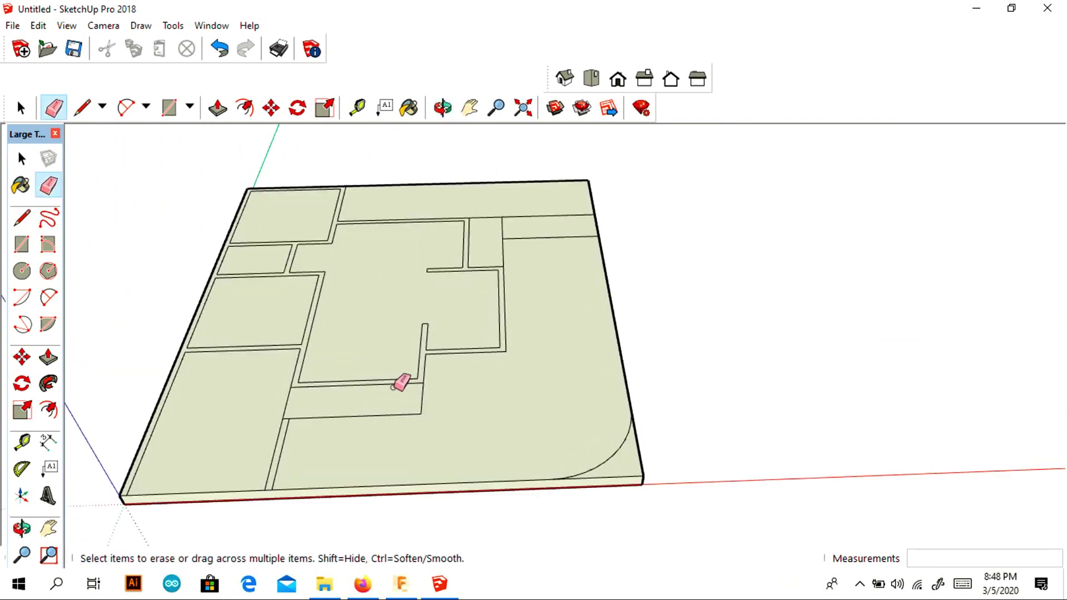
Step: Add a vertical guide along the centre of the 15 cm wall at the left end of the lower rectangular strip
{"action": "left_click", "coordinate": [590, 79]}
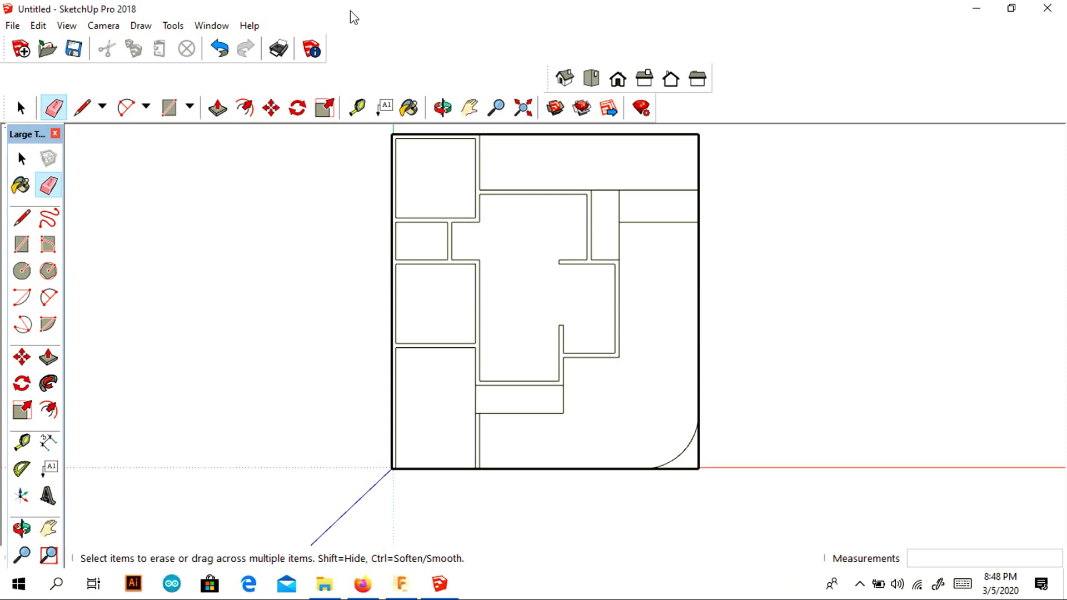
{"action": "left_click", "coordinate": [22, 443]}
{"action": "left_click", "coordinate": [469, 107]}
{"action": "left_click_drag", "start_coordinate": [546, 247], "coordinate": [449, 263]}
{"action": "scroll", "coordinate": [449, 263], "scroll_direction": "up", "scroll_amount": 1}
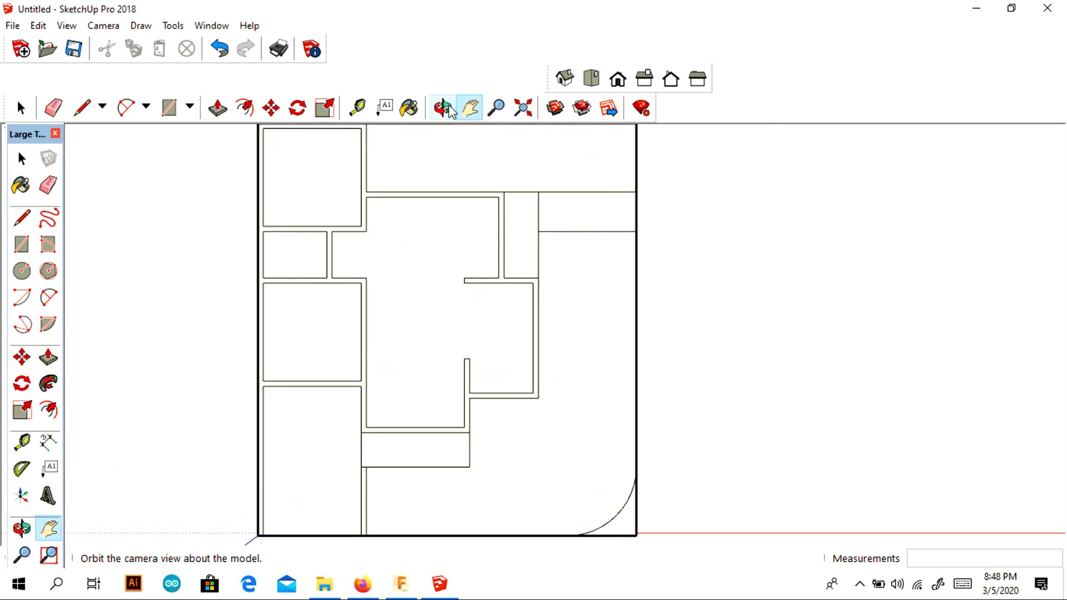
{"action": "left_click", "coordinate": [22, 443]}
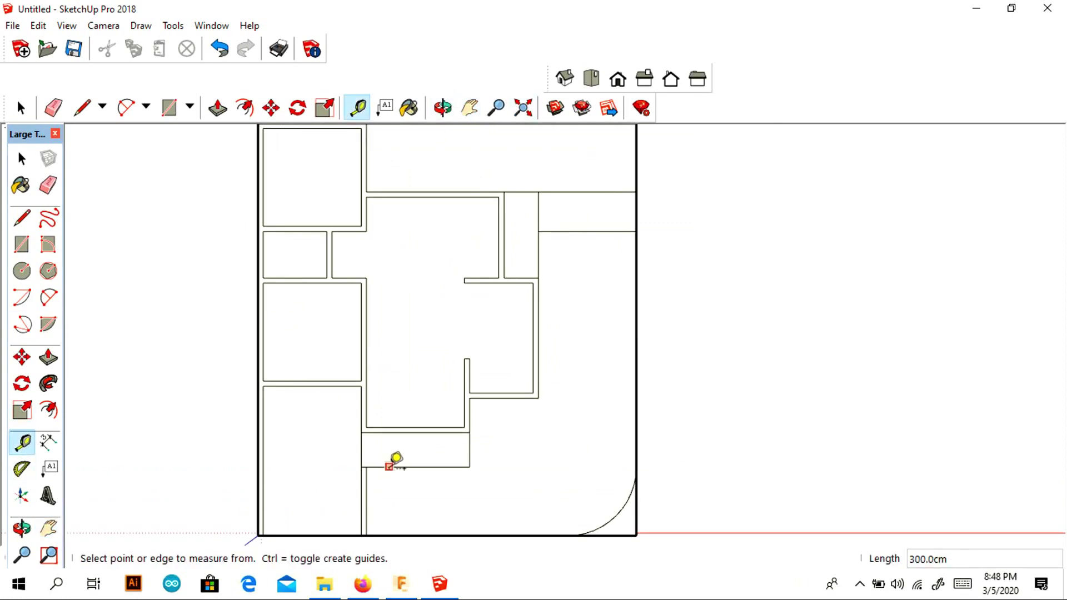
{"action": "left_click", "coordinate": [361, 449]}
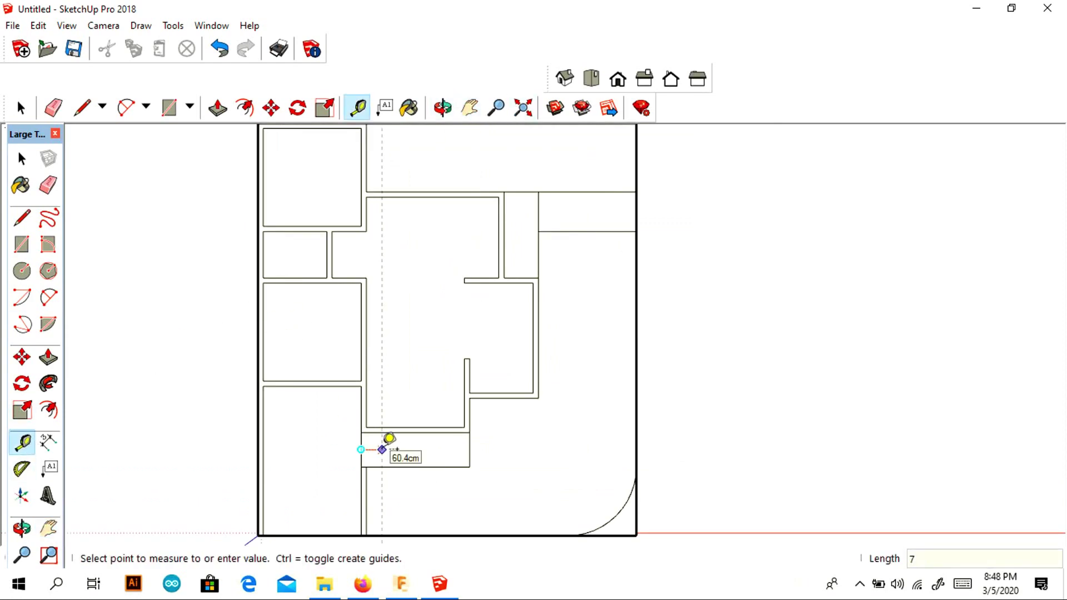
{"action": "left_click", "coordinate": [389, 441]}
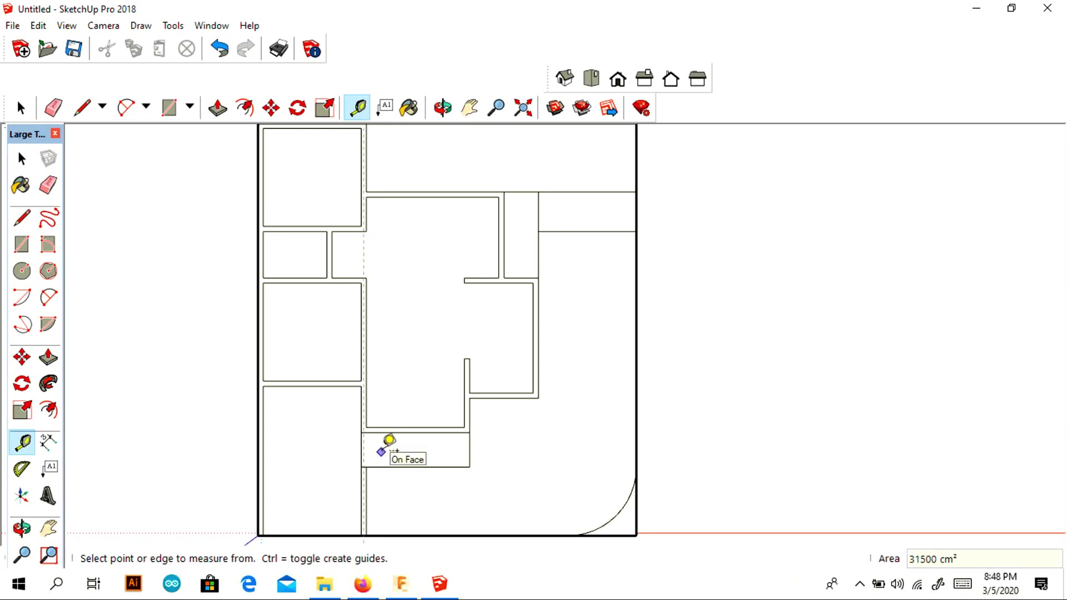
Step: Try to place a guide to the right of the wall's centre guide, and undo it
{"action": "scroll", "coordinate": [389, 441], "scroll_direction": "up", "scroll_amount": 3}
{"action": "left_click", "coordinate": [347, 450]}
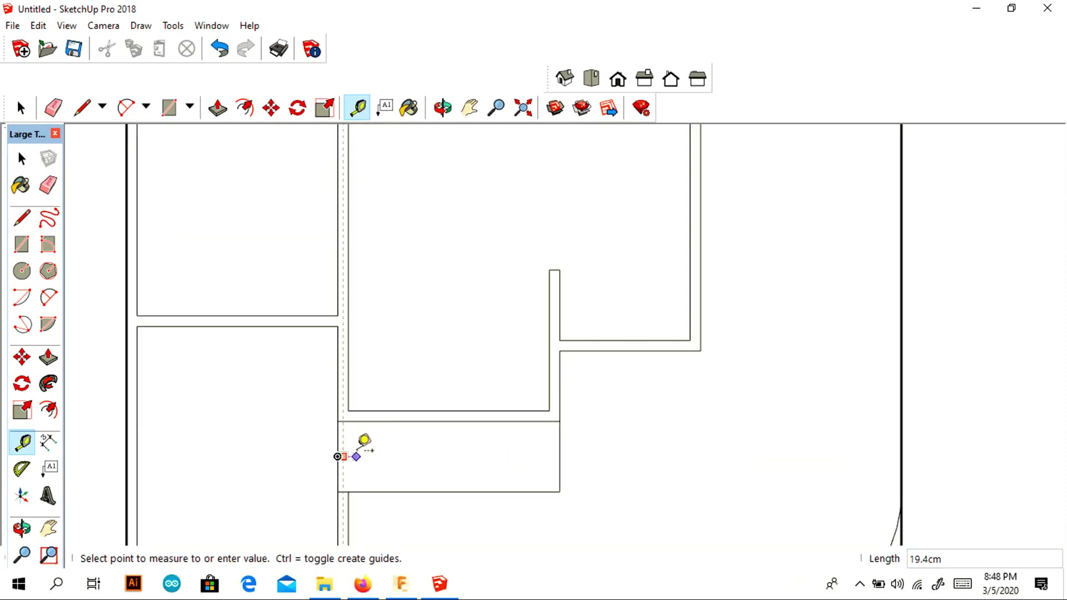
{"action": "left_click", "coordinate": [360, 444]}
{"action": "scroll", "coordinate": [360, 446], "scroll_direction": "up", "scroll_amount": 4}
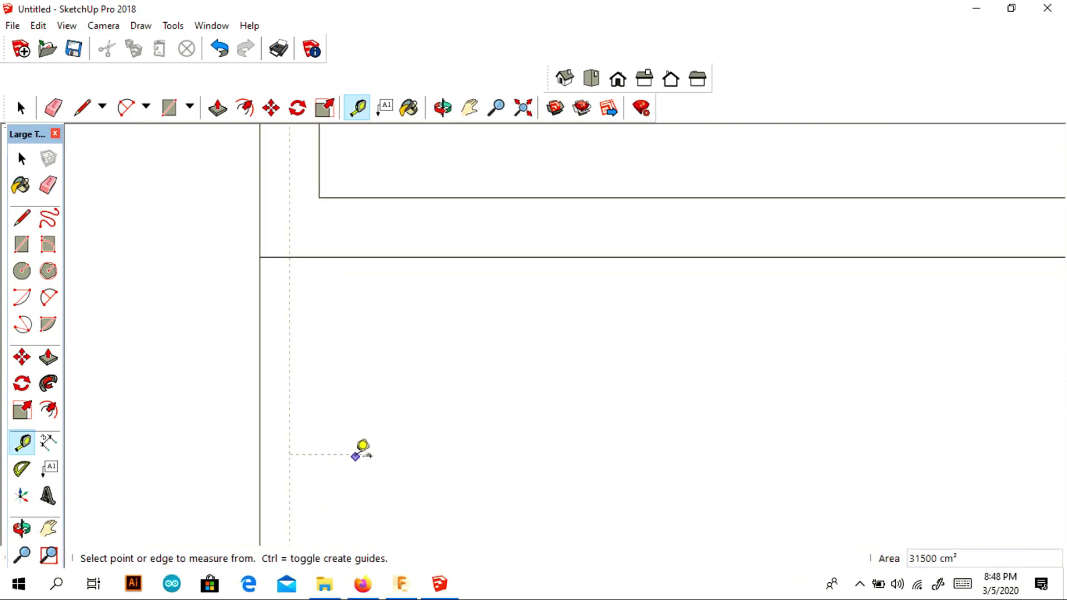
{"action": "key", "text": "ctrl+z"}
{"action": "scroll", "coordinate": [356, 441], "scroll_direction": "down", "scroll_amount": 4}
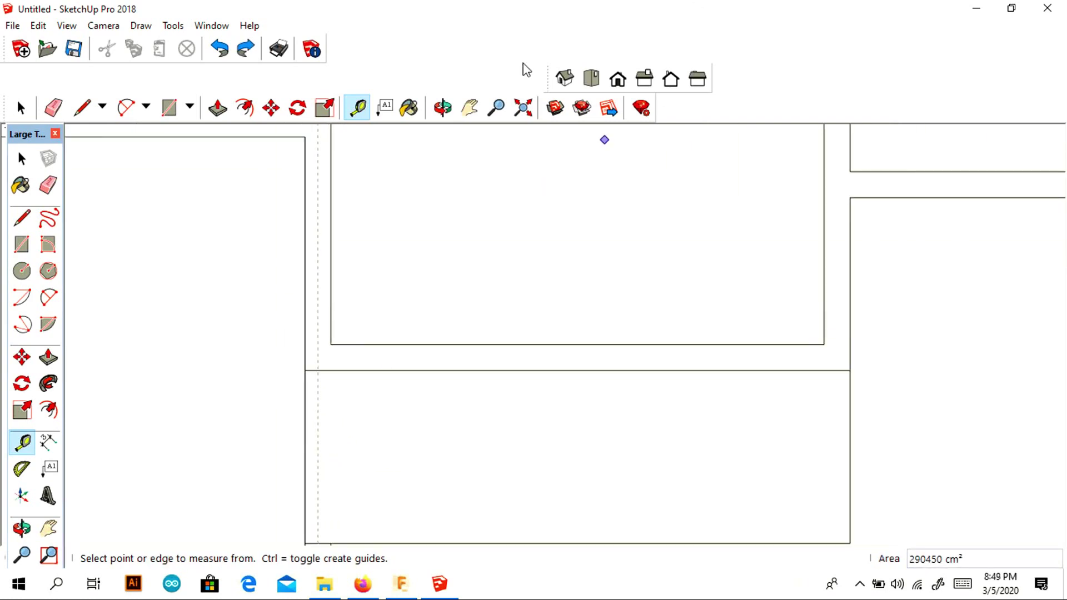
Step: Add vertical guides 20 cm to the right and 20 cm to the left of the wall's centre guide
{"action": "left_click", "coordinate": [320, 427]}
{"action": "left_click", "coordinate": [368, 429]}
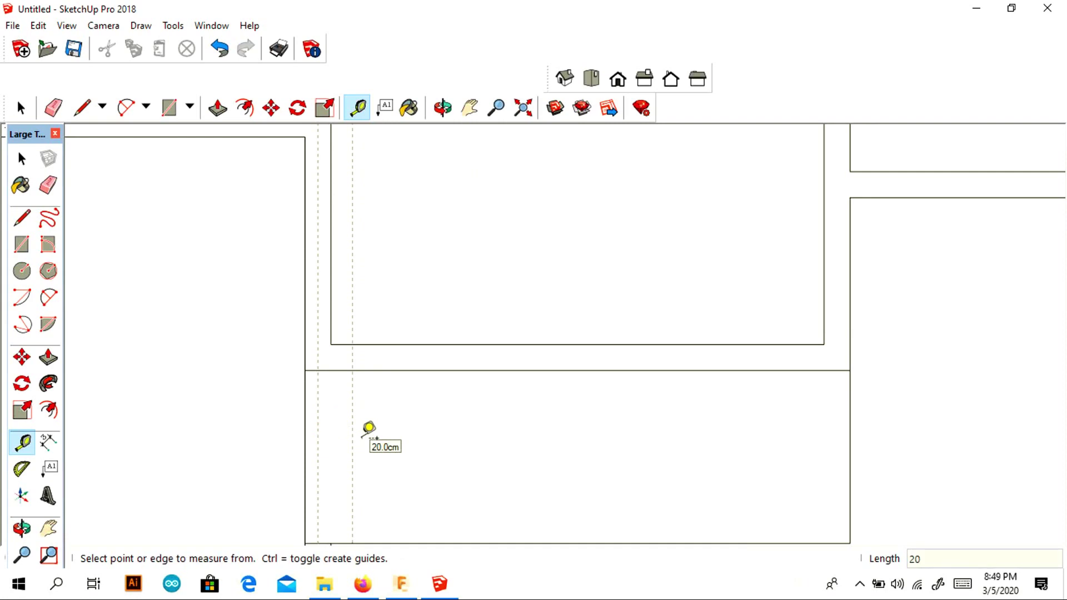
{"action": "left_click", "coordinate": [318, 443]}
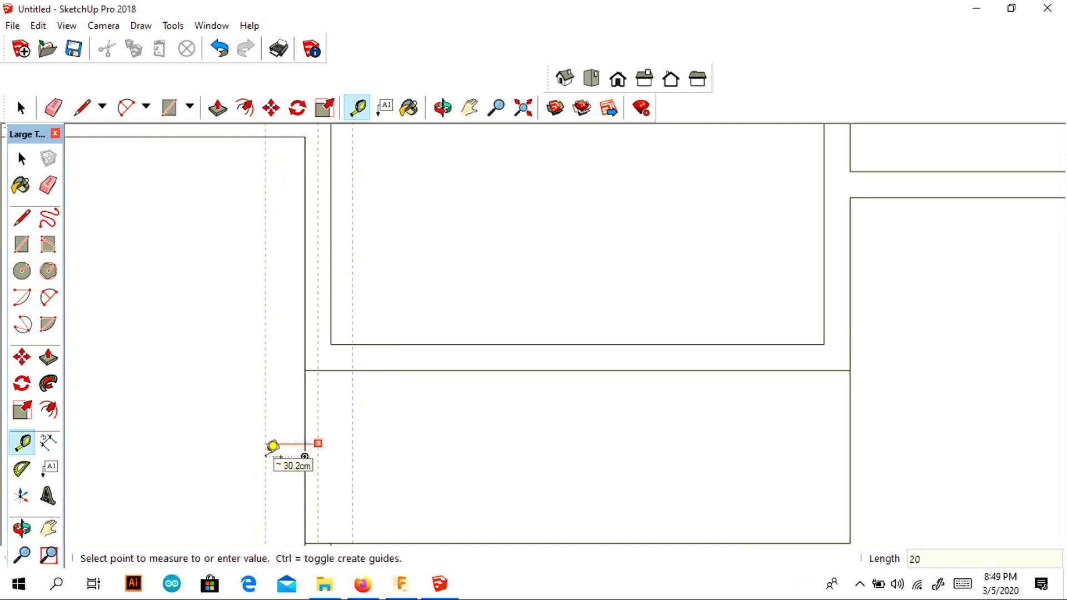
{"action": "key", "text": "Return"}
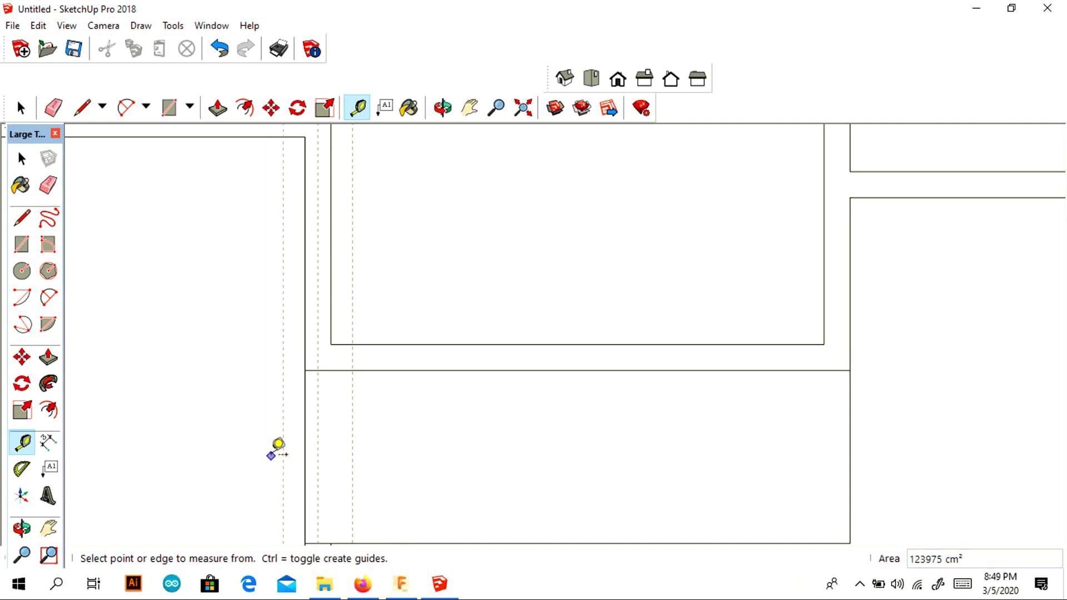
Step: Add a horizontal guide 7.5 cm above the lower edge of the rectangular strip
{"action": "scroll", "coordinate": [380, 286], "scroll_direction": "down", "scroll_amount": 1}
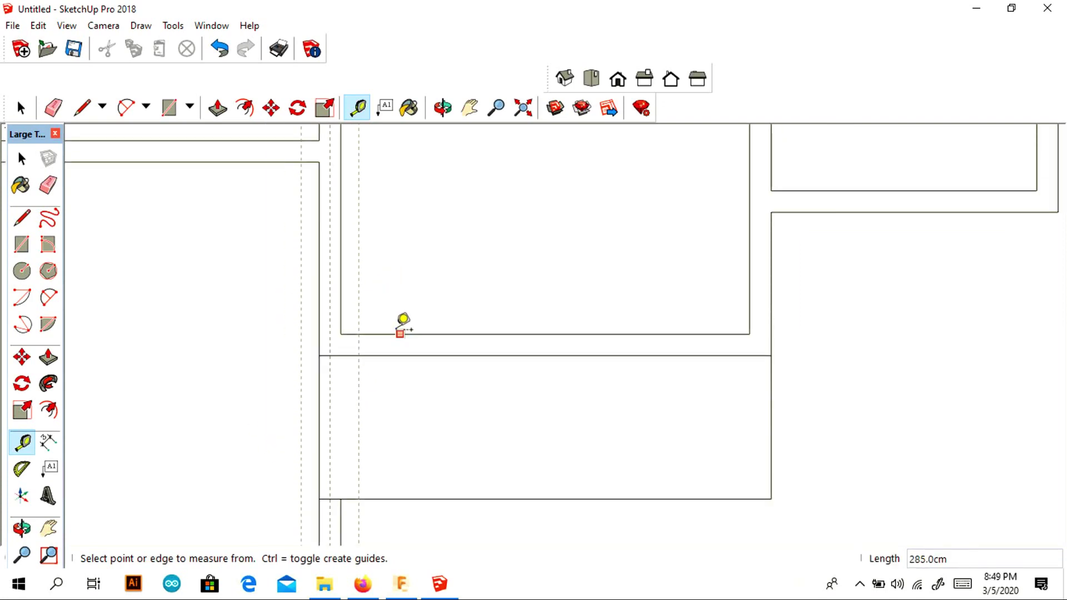
{"action": "left_click", "coordinate": [427, 498]}
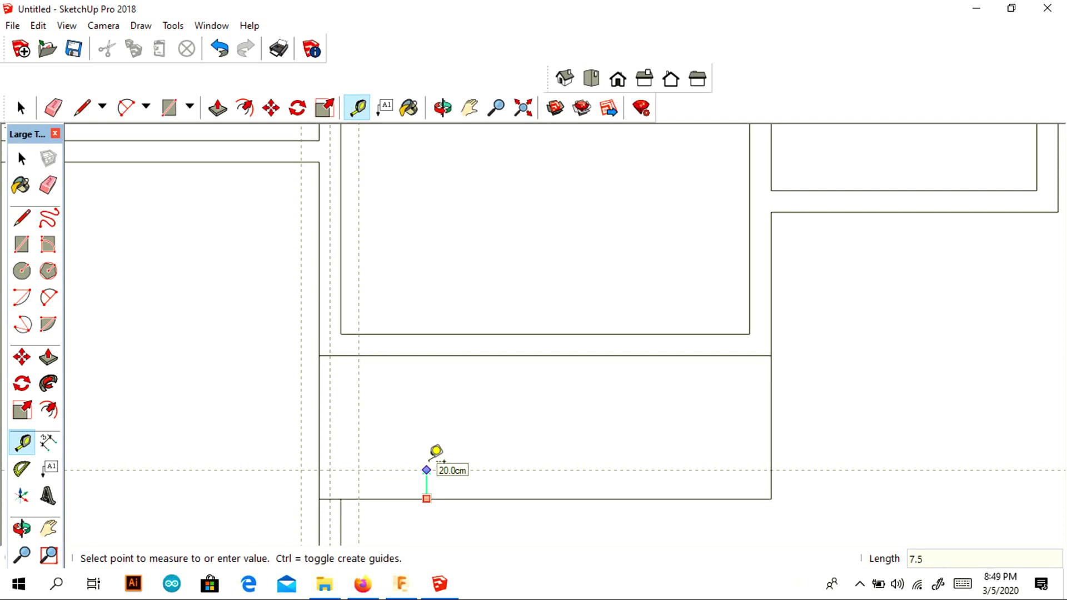
{"action": "key", "text": "Return"}
Step: Try to place a guide 200 cm above the strip's new horizontal guide, and undo it
{"action": "left_click", "coordinate": [417, 488]}
{"action": "type", "text": "200"}
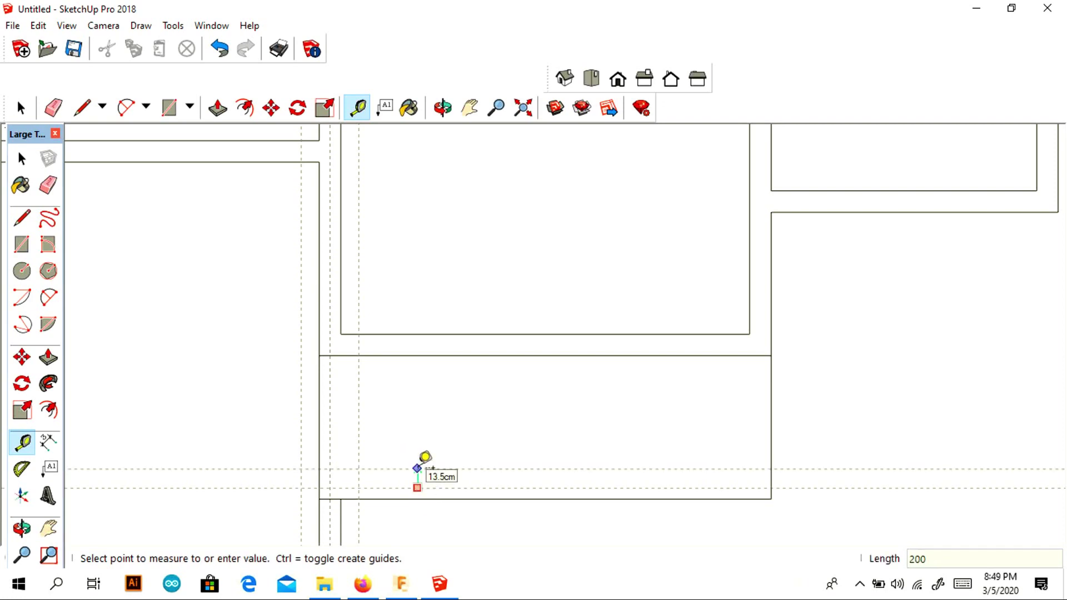
{"action": "key", "text": "Return"}
{"action": "scroll", "coordinate": [426, 474], "scroll_direction": "down", "scroll_amount": 2}
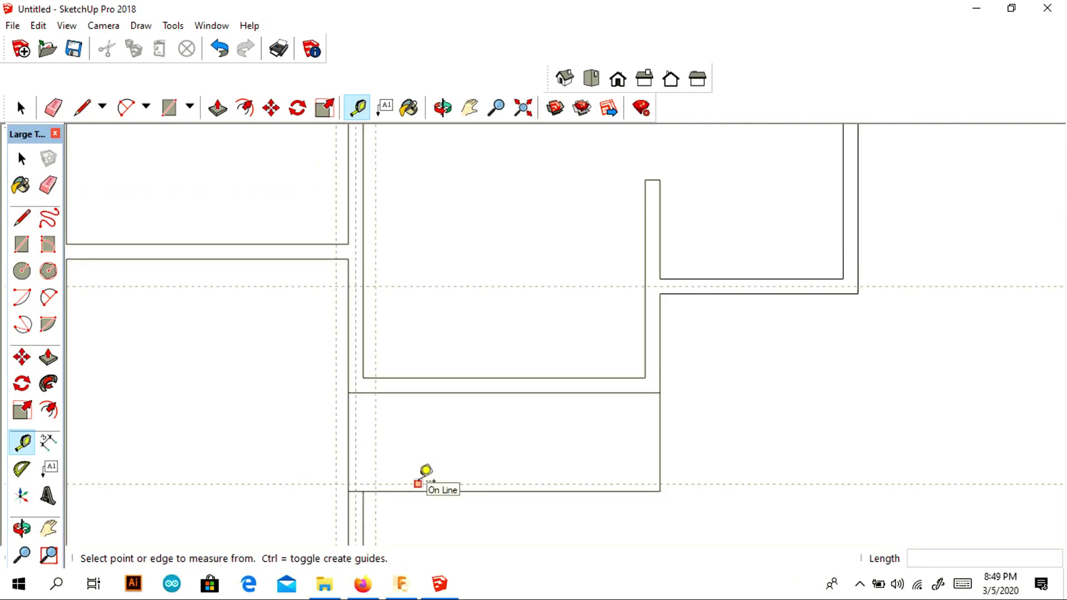
{"action": "left_click", "coordinate": [411, 483]}
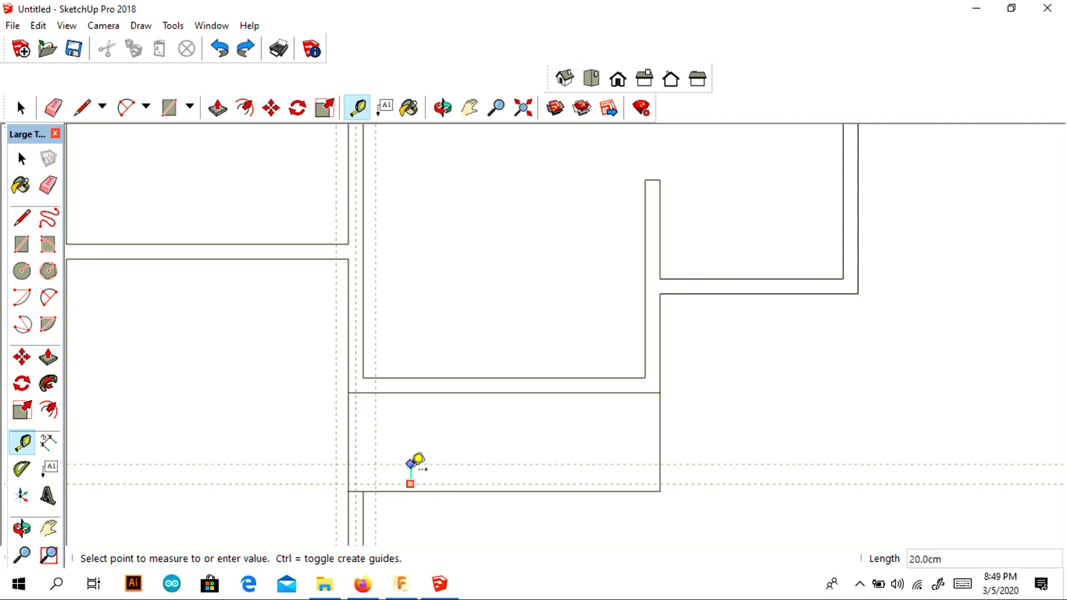
{"action": "type", "text": "2"}
{"action": "key", "text": "Return"}
{"action": "key", "text": "ctrl+z"}
Step: Add horizontal guides 20 cm above and 20 cm below the strip's 7.5 cm horizontal guide
{"action": "left_click", "coordinate": [412, 484]}
{"action": "left_click", "coordinate": [417, 464]}
{"action": "left_click", "coordinate": [420, 485]}
{"action": "left_click", "coordinate": [423, 504]}
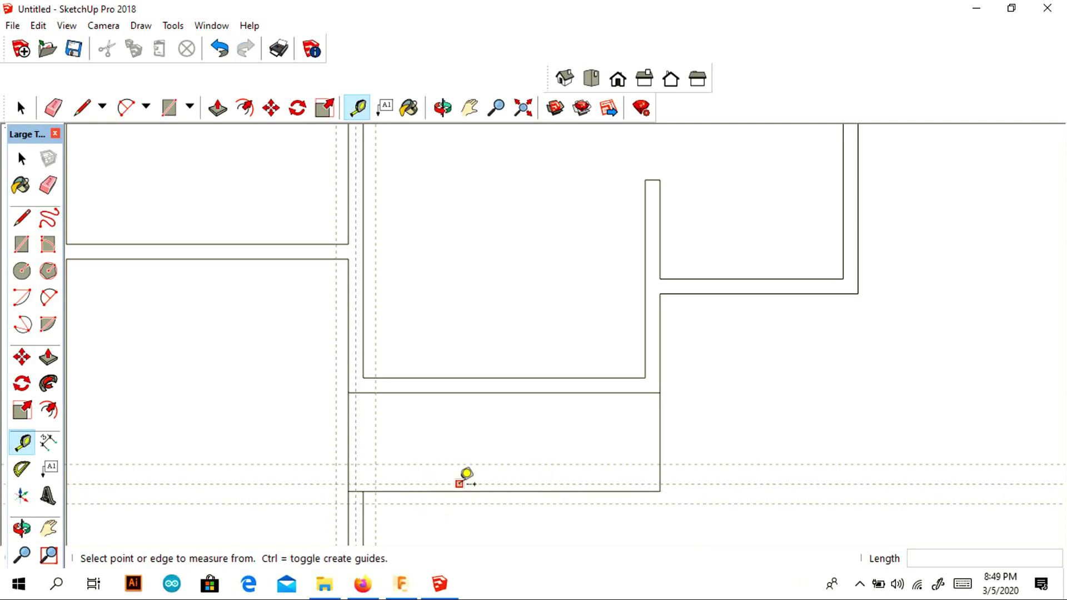
Step: Draw a 40 × 40 cm square column outline on the guides at the strip's lower-left corner
{"action": "left_click", "coordinate": [22, 244]}
{"action": "left_click", "coordinate": [336, 465]}
{"action": "type", "text": "40,40"}
{"action": "key", "text": "Return"}
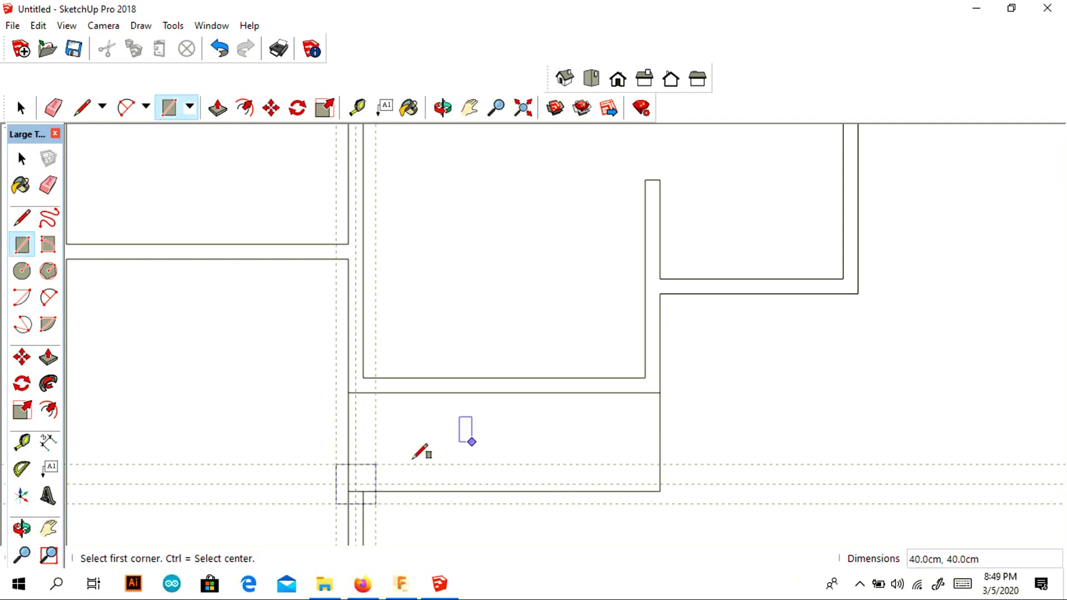
Step: Erase the guides around the square column and the wall lines crossing its interior
{"action": "left_click", "coordinate": [48, 185]}
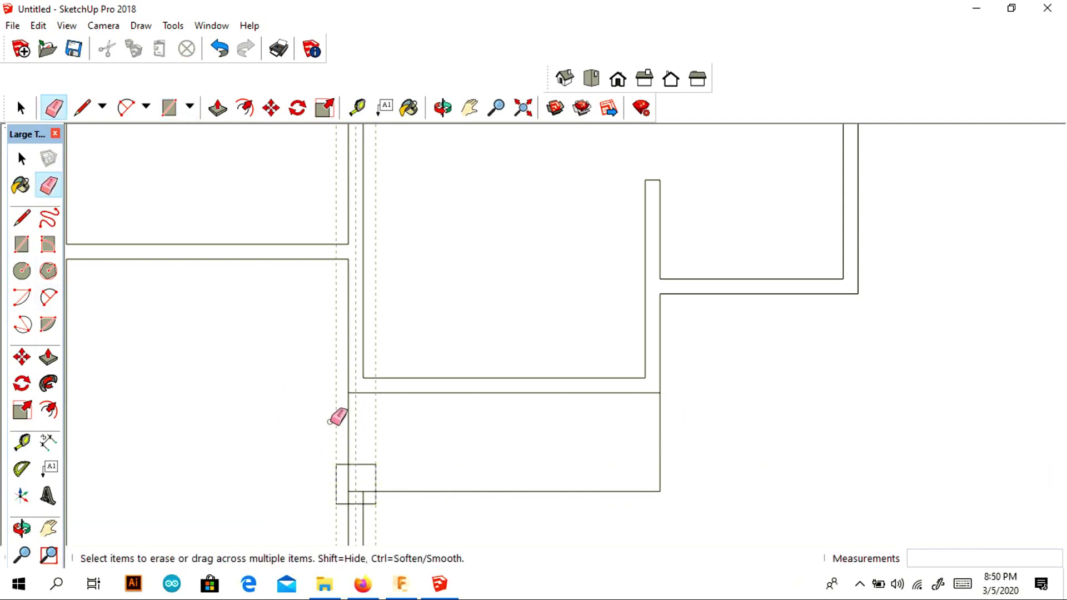
{"action": "left_click", "coordinate": [356, 427]}
{"action": "left_click", "coordinate": [376, 426]}
{"action": "scroll", "coordinate": [480, 401], "scroll_direction": "down", "scroll_amount": 2}
{"action": "scroll", "coordinate": [439, 457], "scroll_direction": "up", "scroll_amount": 3}
{"action": "mouse_move", "coordinate": [363, 454]}
{"action": "left_mouse_down"}
{"action": "mouse_move", "coordinate": [375, 474]}
{"action": "mouse_move", "coordinate": [381, 461]}
{"action": "left_mouse_up"}
{"action": "scroll", "coordinate": [525, 376], "scroll_direction": "down", "scroll_amount": 2}
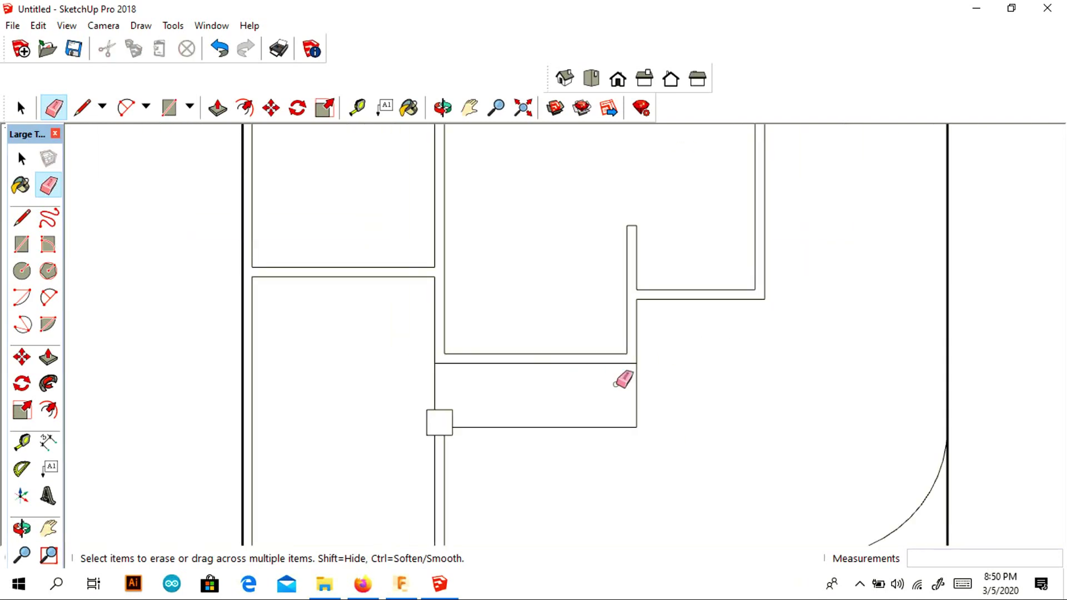
Step: Add a vertical guide 7.5 cm inside the right edge of the rectangular strip
{"action": "left_click", "coordinate": [22, 442]}
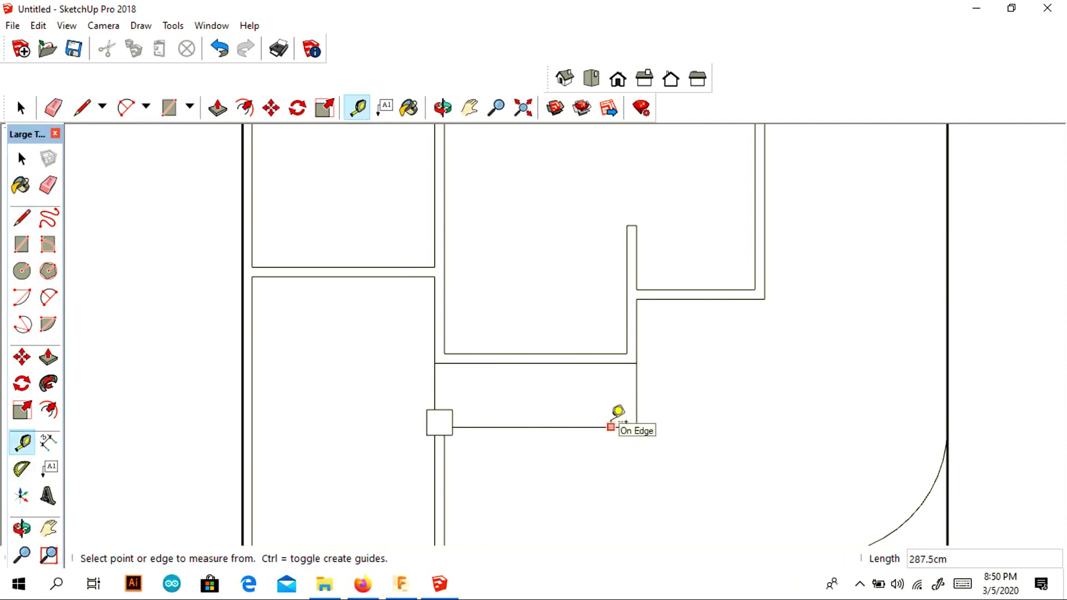
{"action": "scroll", "coordinate": [661, 500], "scroll_direction": "up", "scroll_amount": 5}
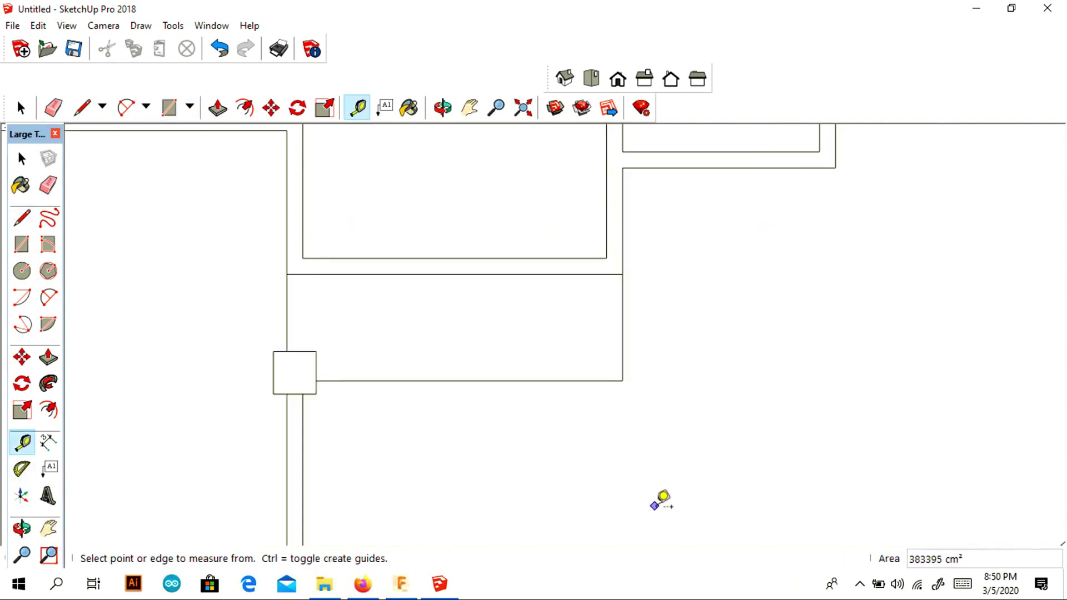
{"action": "left_click", "coordinate": [621, 311]}
{"action": "type", "text": "7."}
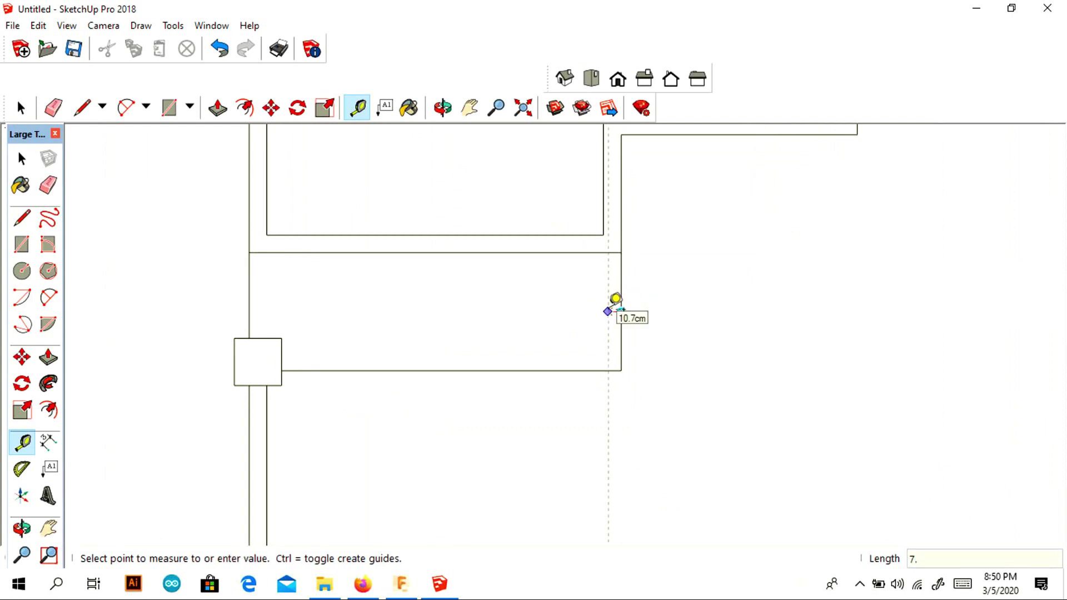
{"action": "type", "text": "5"}
{"action": "key", "text": "Return"}
Step: Add vertical guides 20 cm to the left and 20 cm to the right of the guide near the strip's right edge
{"action": "left_click", "coordinate": [620, 311]}
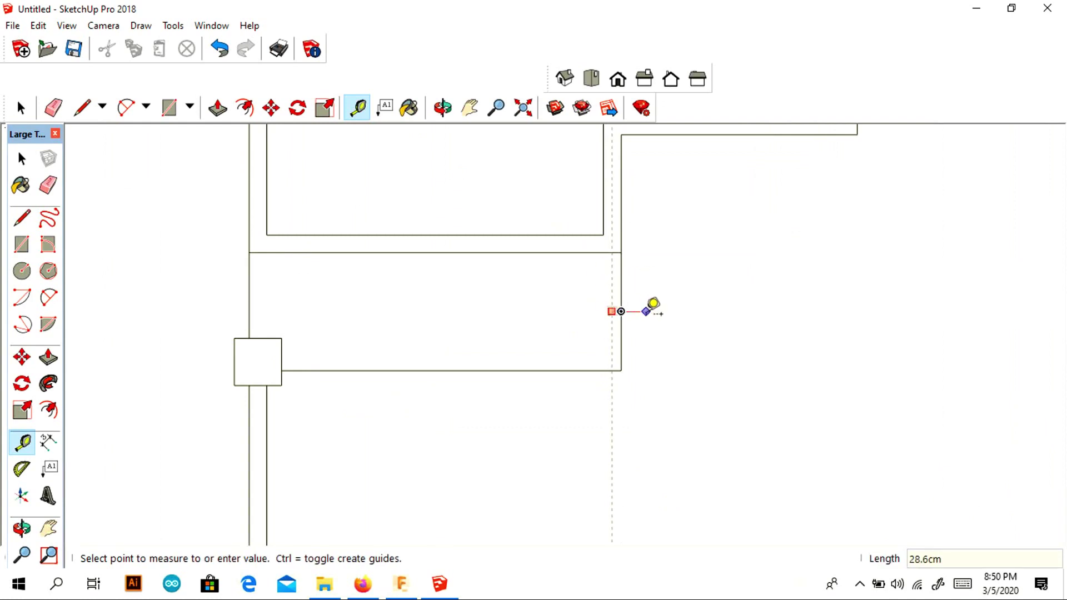
{"action": "type", "text": "20"}
{"action": "key", "text": "Return"}
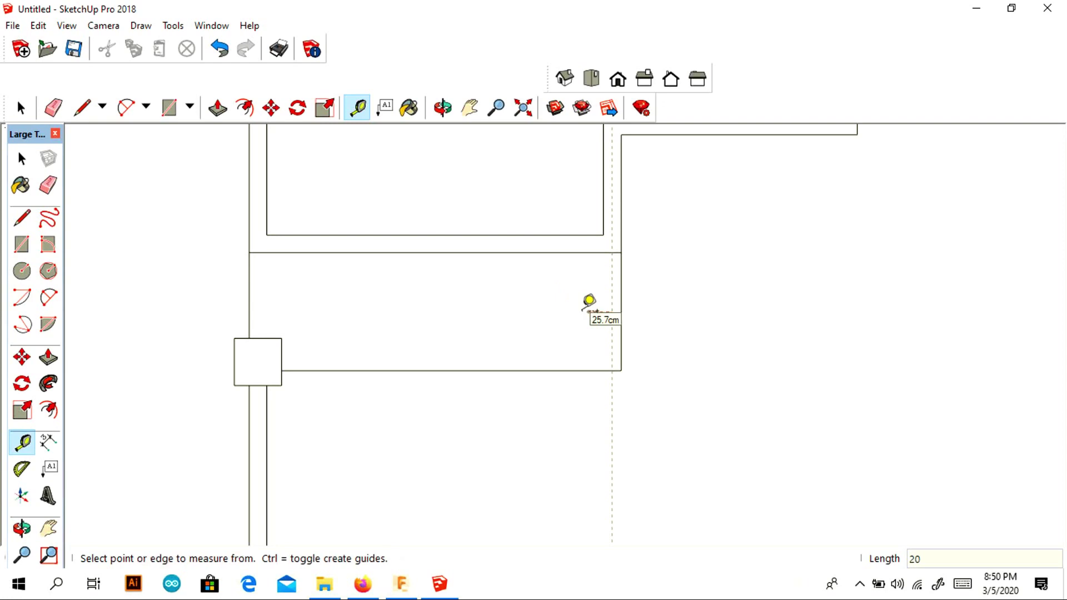
{"action": "left_click", "coordinate": [612, 322]}
{"action": "type", "text": "2"}
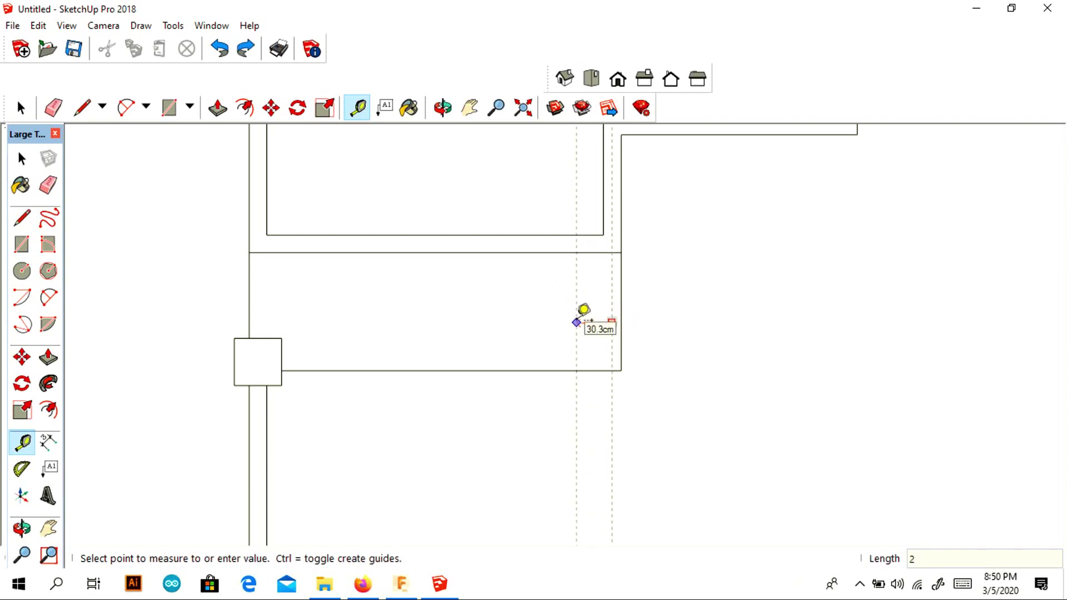
{"action": "type", "text": "0"}
{"action": "key", "text": "Return"}
{"action": "left_click", "coordinate": [620, 311]}
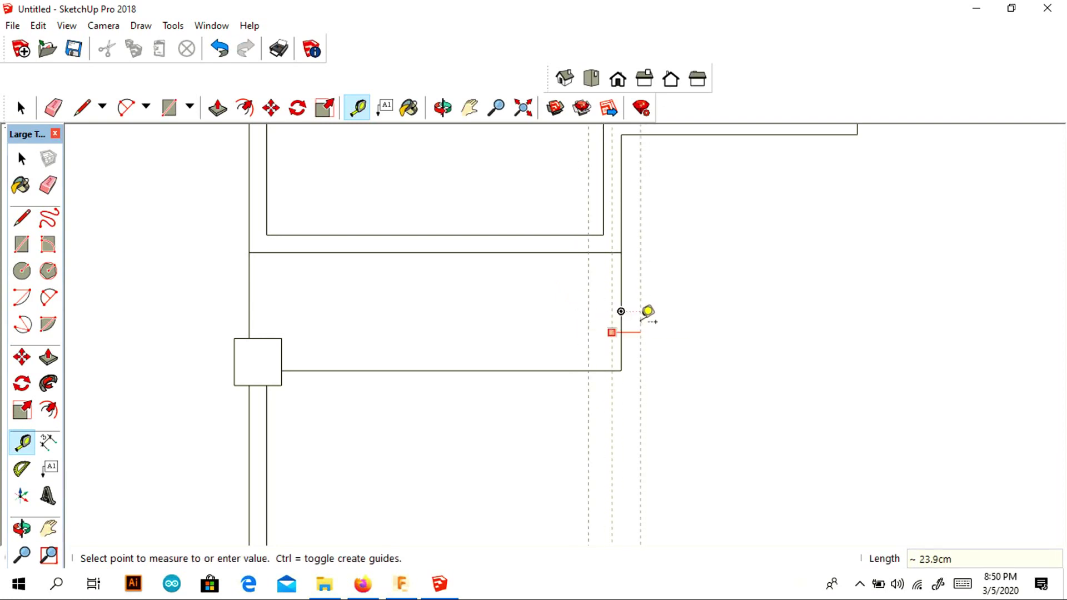
{"action": "type", "text": "20"}
{"action": "key", "text": "Return"}
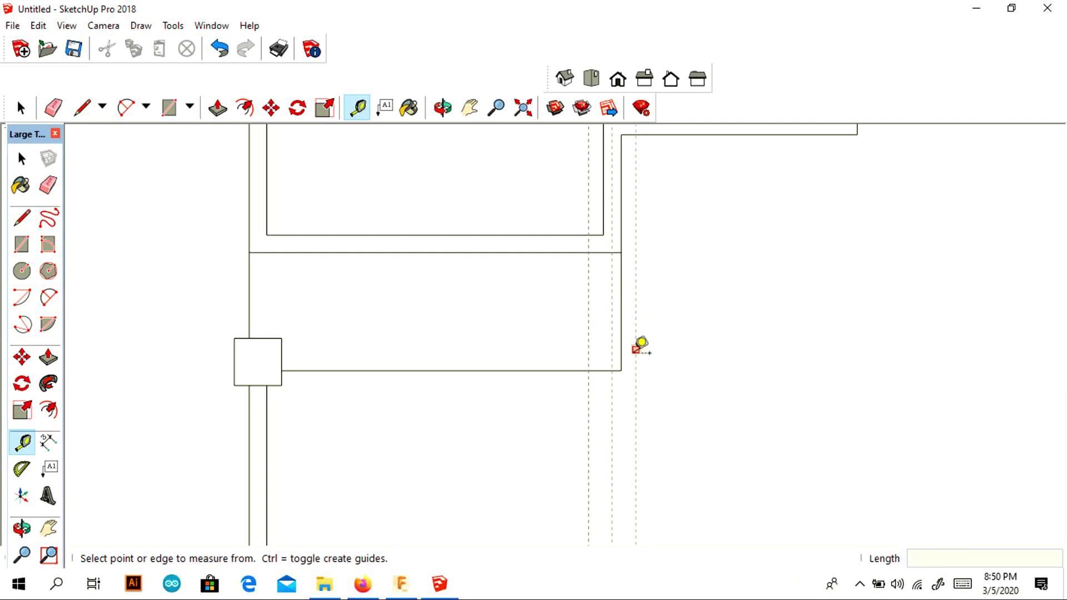
Step: Add horizontal guides aligned with the upper and lower edges of the existing square column
{"action": "left_click", "coordinate": [599, 370]}
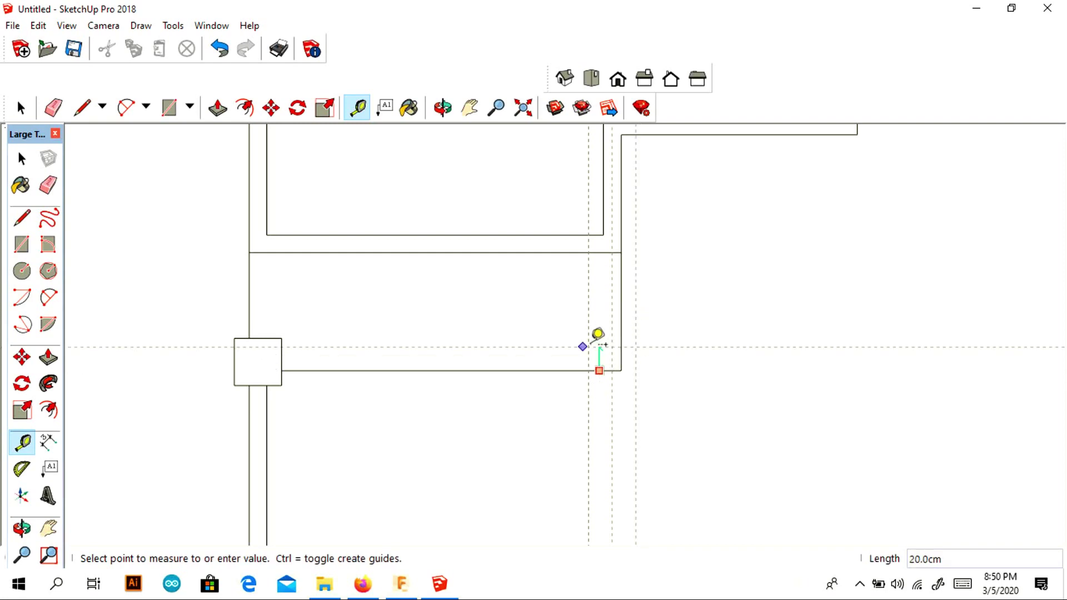
{"action": "left_click", "coordinate": [598, 346]}
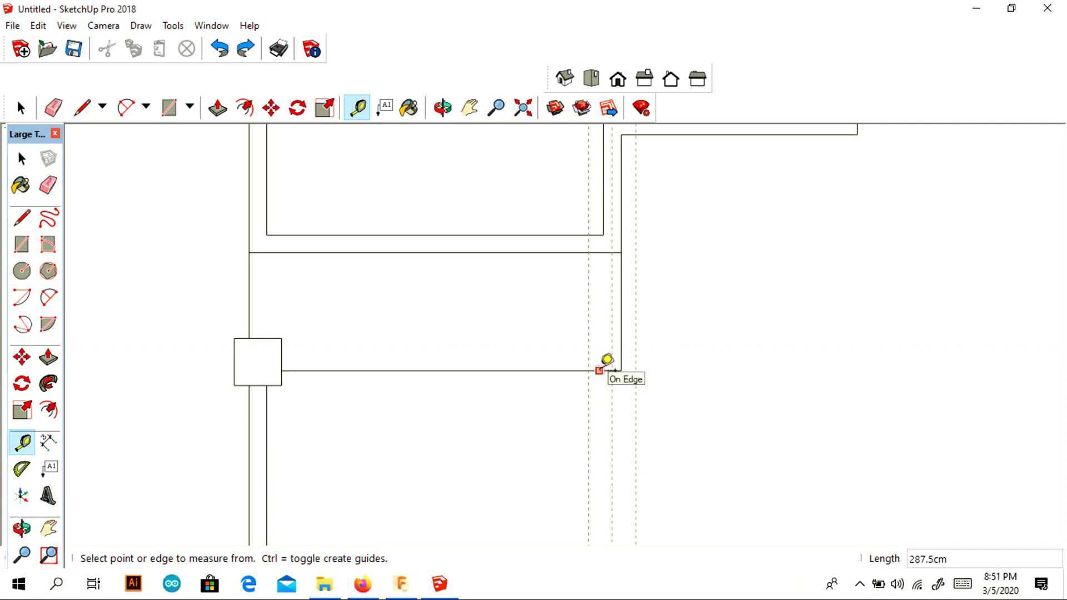
{"action": "left_click", "coordinate": [595, 371]}
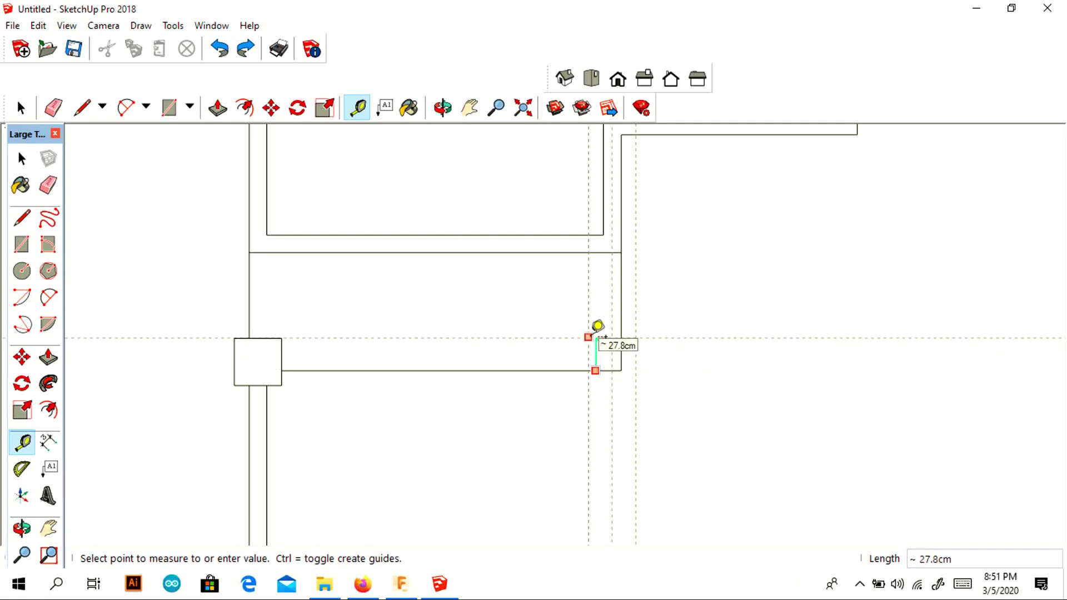
{"action": "key", "text": "Escape"}
{"action": "left_click", "coordinate": [588, 371]}
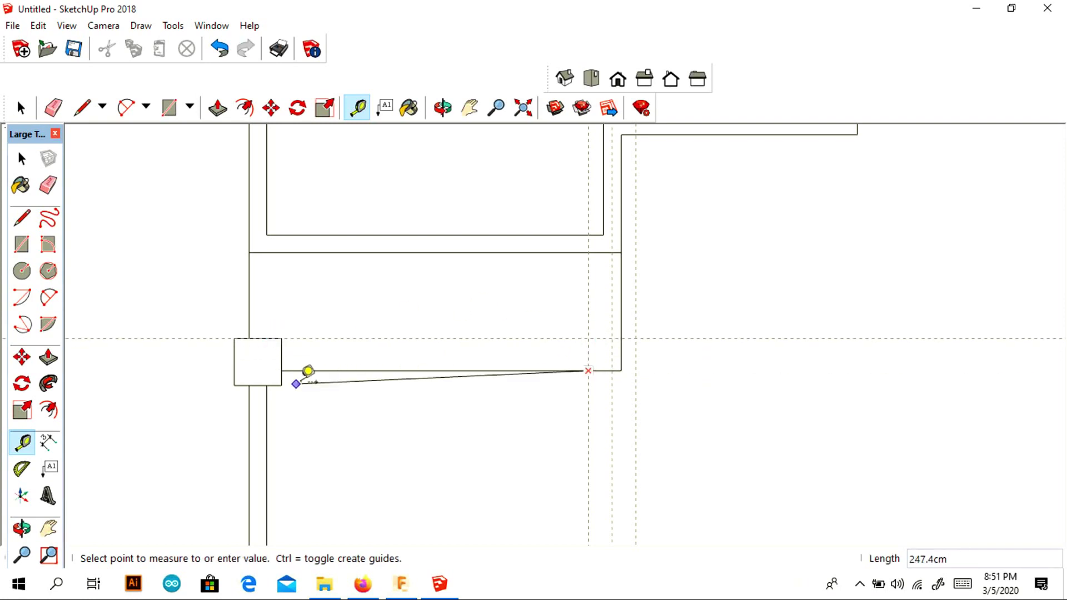
{"action": "key", "text": "Escape"}
{"action": "left_click", "coordinate": [600, 370]}
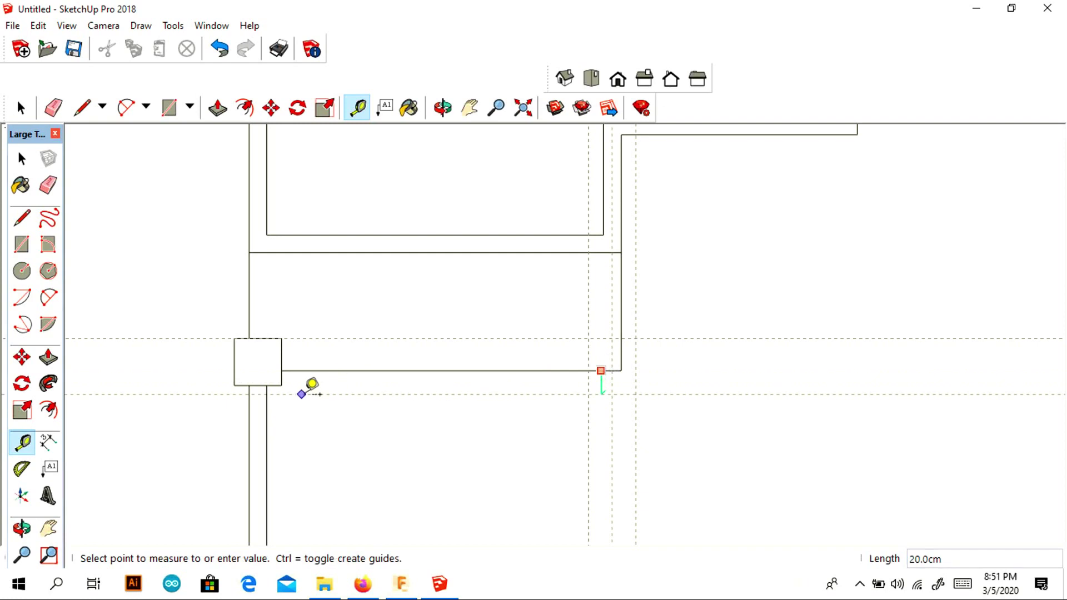
{"action": "left_click", "coordinate": [267, 385]}
Step: Draw a second 40 × 40 cm square column outline on the guides at the strip's lower-right corner
{"action": "left_click", "coordinate": [21, 245]}
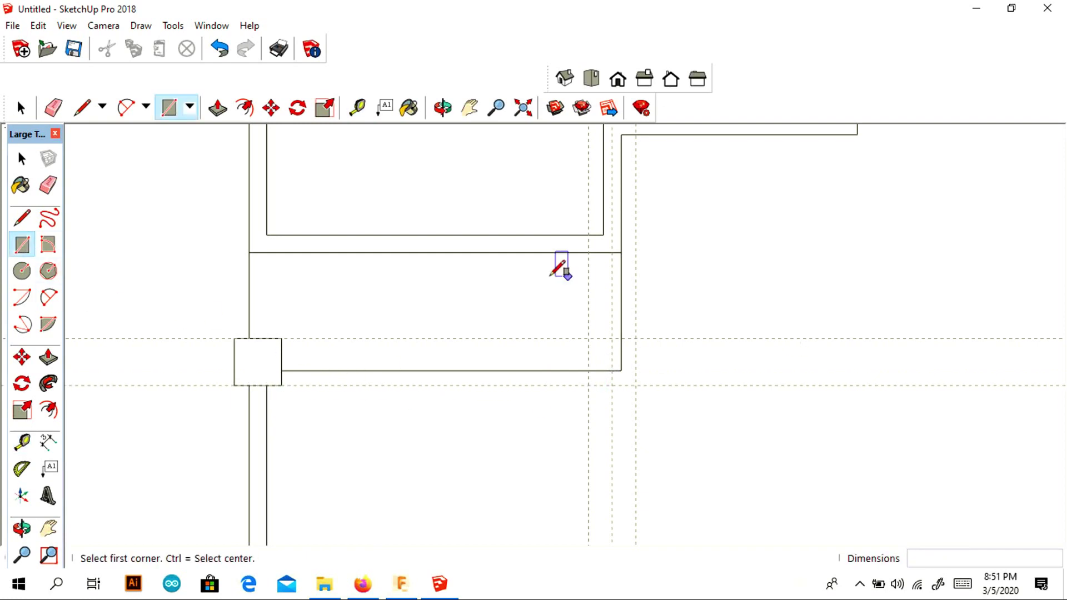
{"action": "left_click", "coordinate": [588, 338]}
{"action": "left_click", "coordinate": [635, 385]}
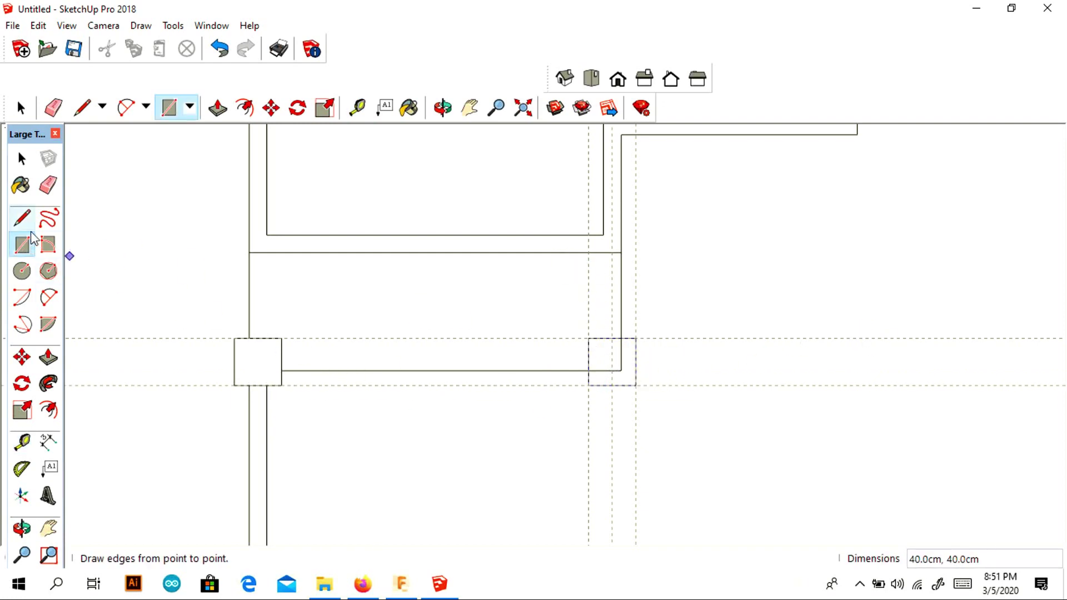
Step: Erase the lines inside the second square column and the guides used to place it
{"action": "left_click", "coordinate": [49, 185]}
{"action": "left_click", "coordinate": [621, 356]}
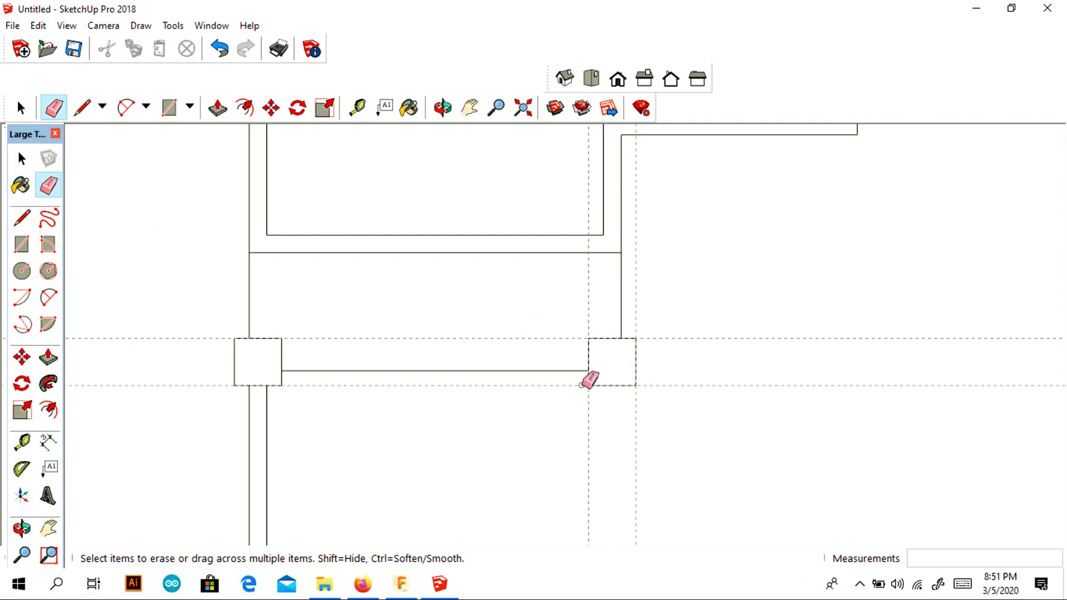
{"action": "left_click", "coordinate": [588, 404]}
{"action": "scroll", "coordinate": [759, 363], "scroll_direction": "down", "scroll_amount": 1}
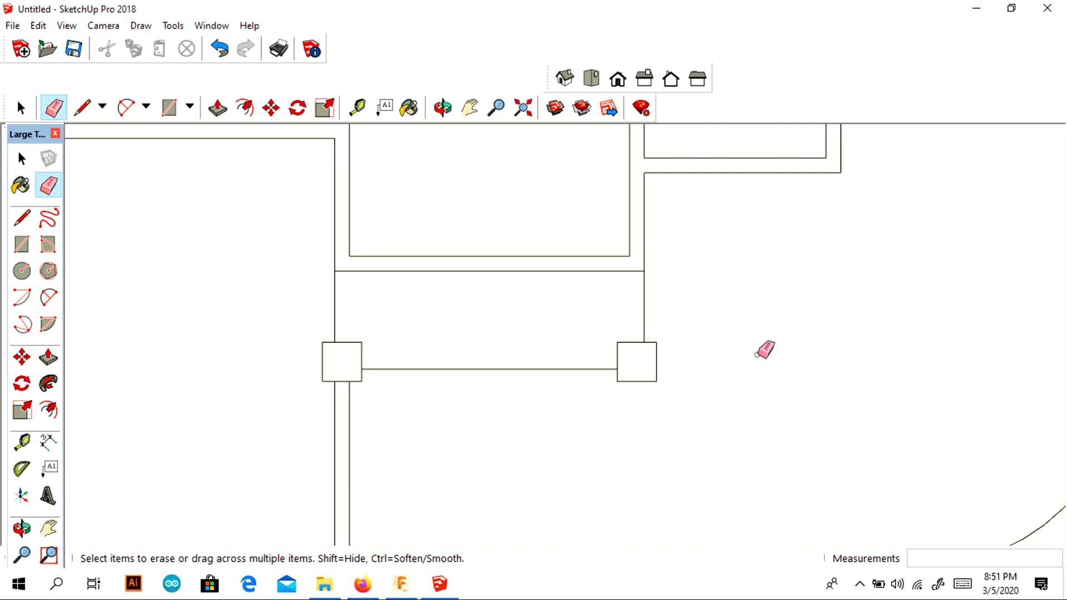
Step: Try to place a guide from the top line of the narrow area at the plan's upper right, and undo it
{"action": "key", "text": "h"}
{"action": "left_click_drag", "start_coordinate": [643, 167], "coordinate": [576, 512]}
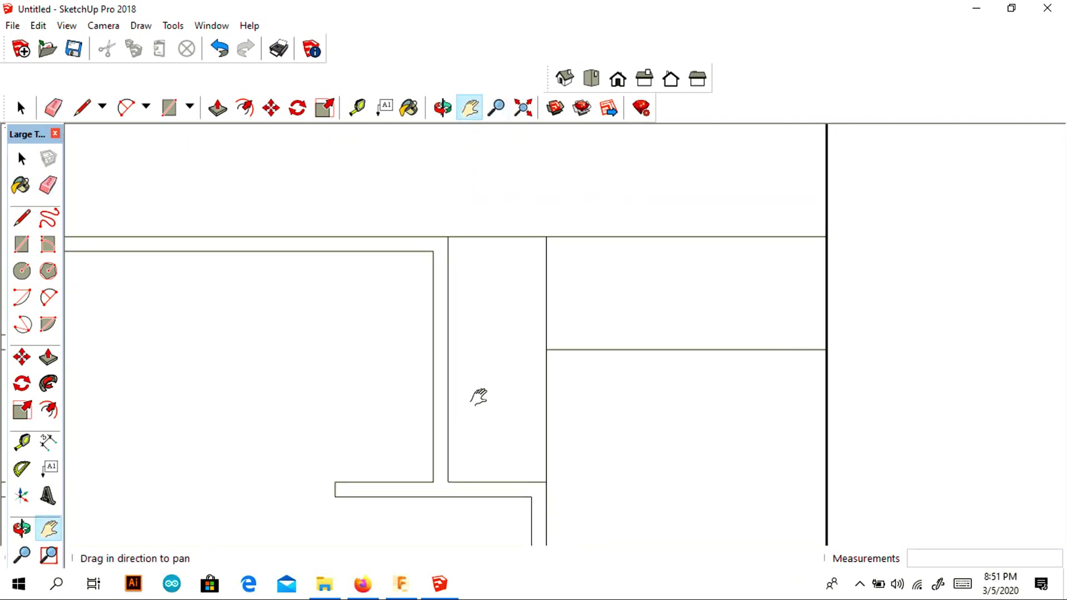
{"action": "left_click", "coordinate": [22, 442]}
{"action": "left_click", "coordinate": [525, 236]}
{"action": "type", "text": "100"}
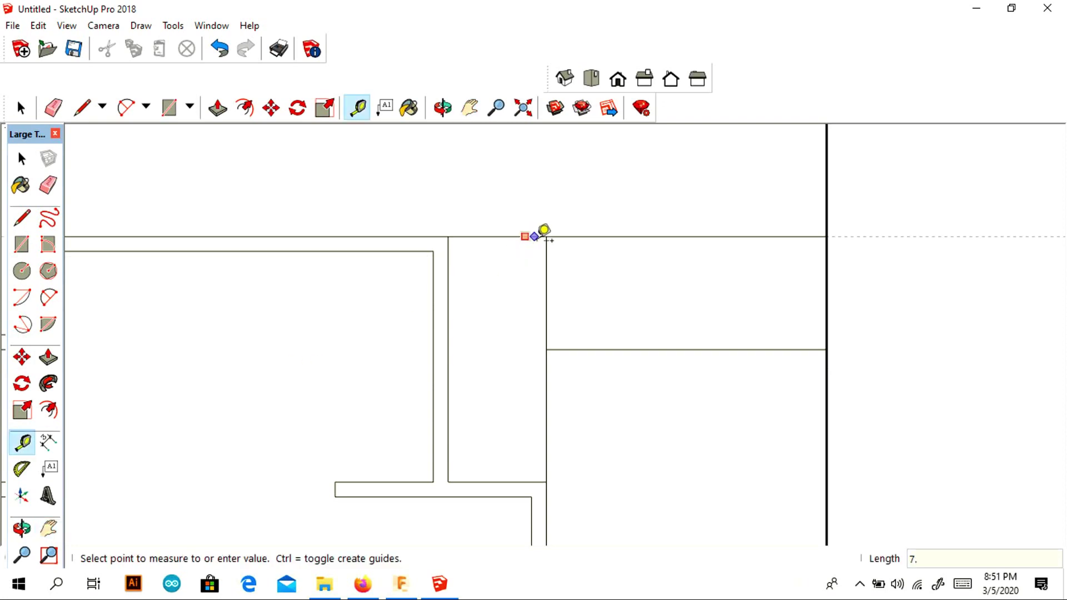
{"action": "key", "text": "Return"}
{"action": "key", "text": "ctrl+z"}
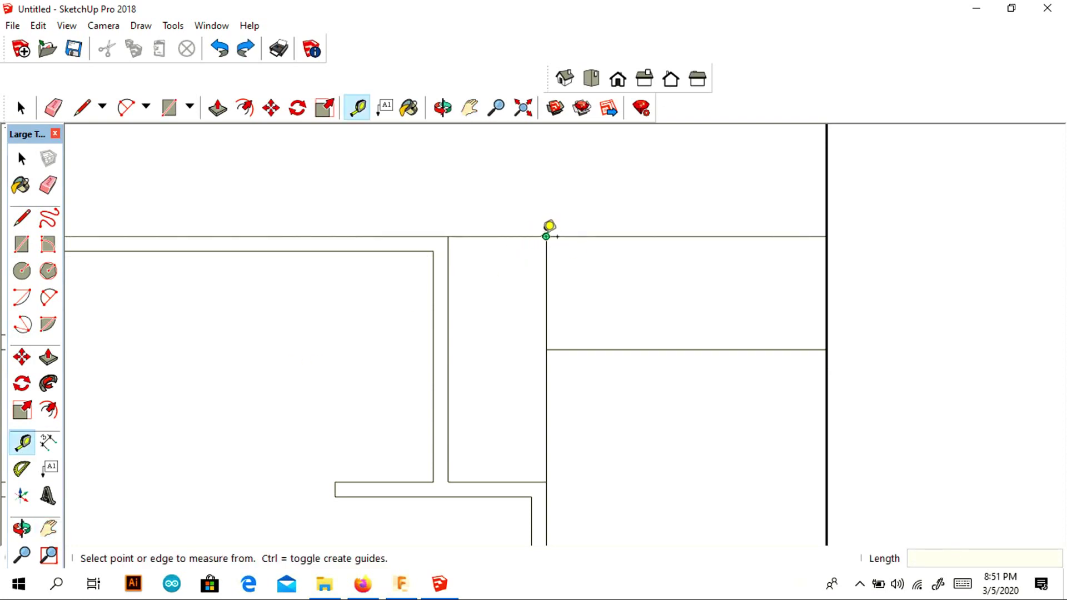
Step: Add a horizontal guide 7.5 cm below the narrow area's top line and a vertical guide 7.5 cm inside its right line
{"action": "left_click", "coordinate": [529, 236]}
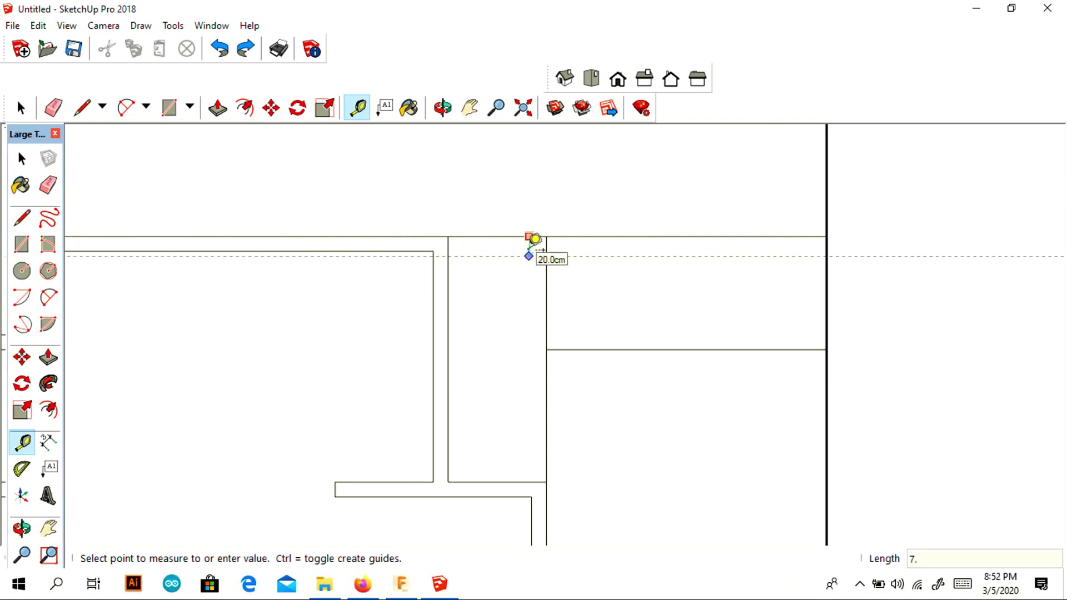
{"action": "key", "text": "Return"}
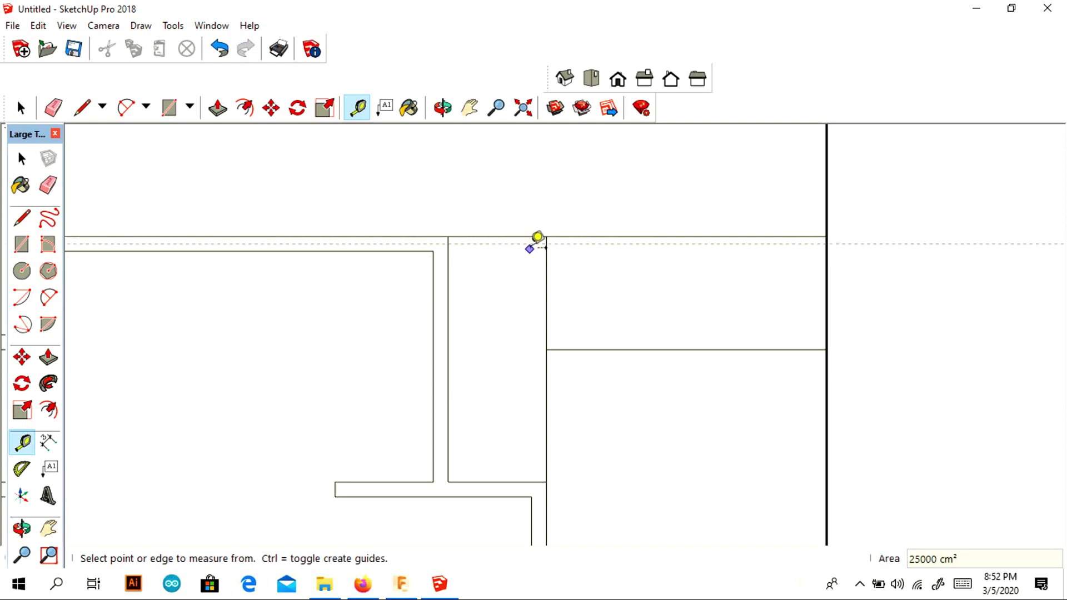
{"action": "left_click", "coordinate": [546, 237]}
{"action": "type", "text": "7.5"}
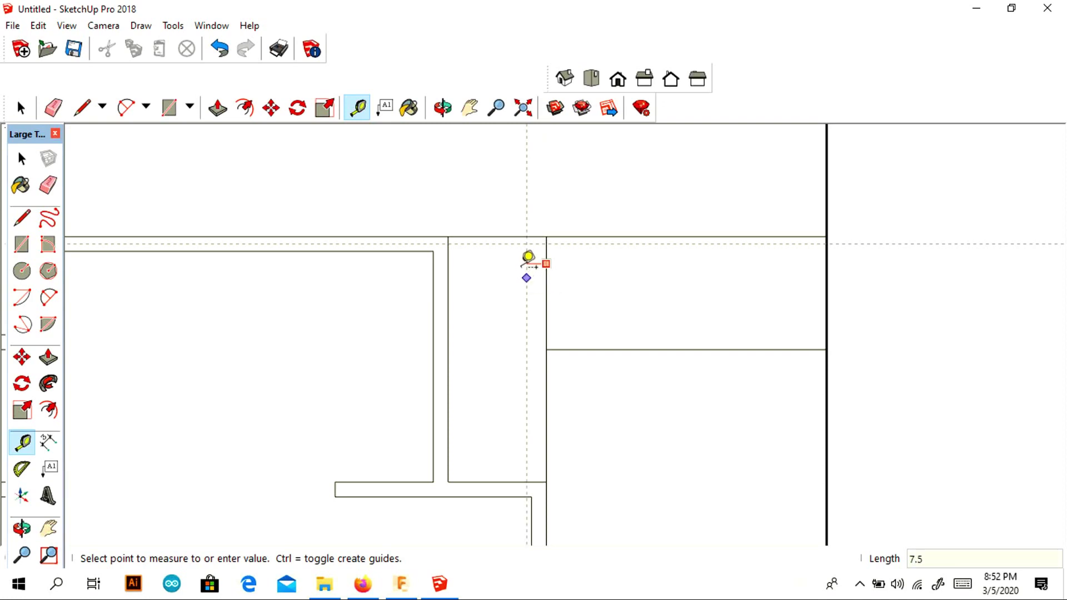
{"action": "key", "text": "Return"}
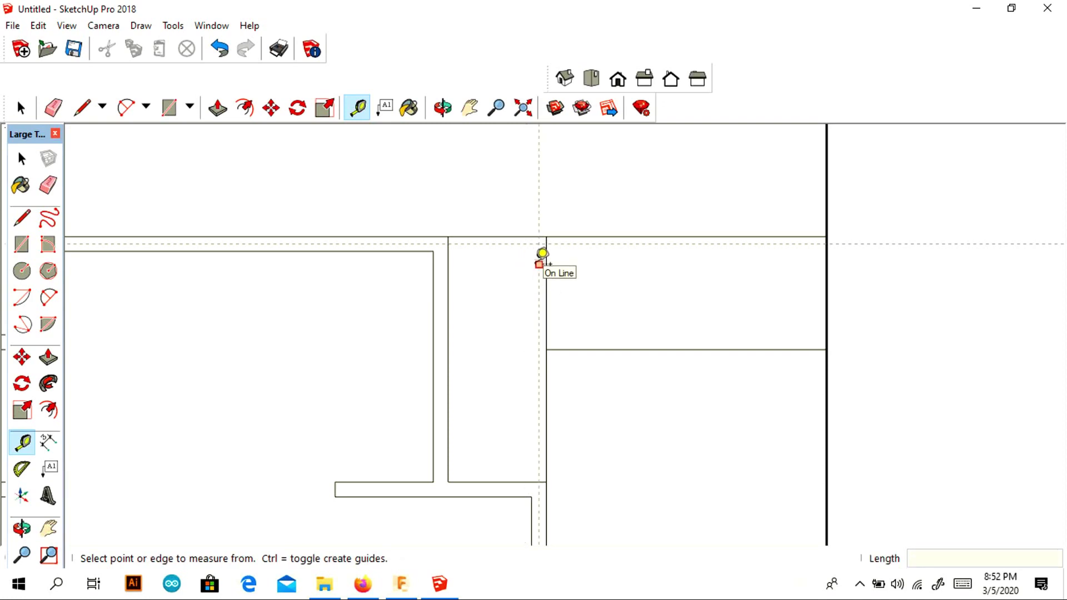
Step: Add horizontal guides 20 cm above and 20 cm below the guide under the narrow area's top line
{"action": "left_click", "coordinate": [521, 243]}
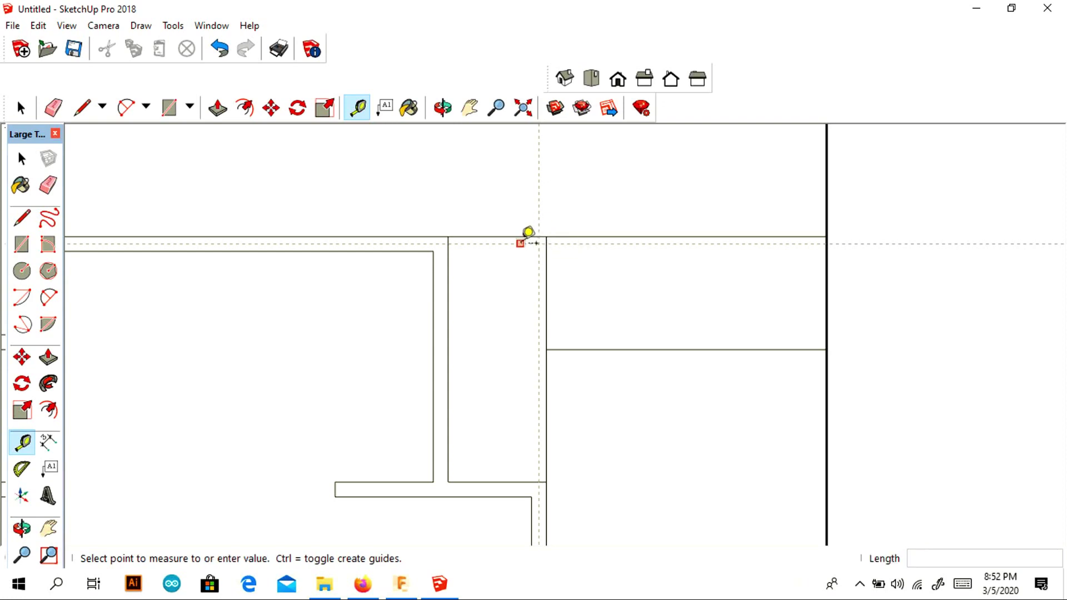
{"action": "left_click", "coordinate": [521, 224]}
{"action": "left_click", "coordinate": [525, 243]}
{"action": "left_click", "coordinate": [529, 247]}
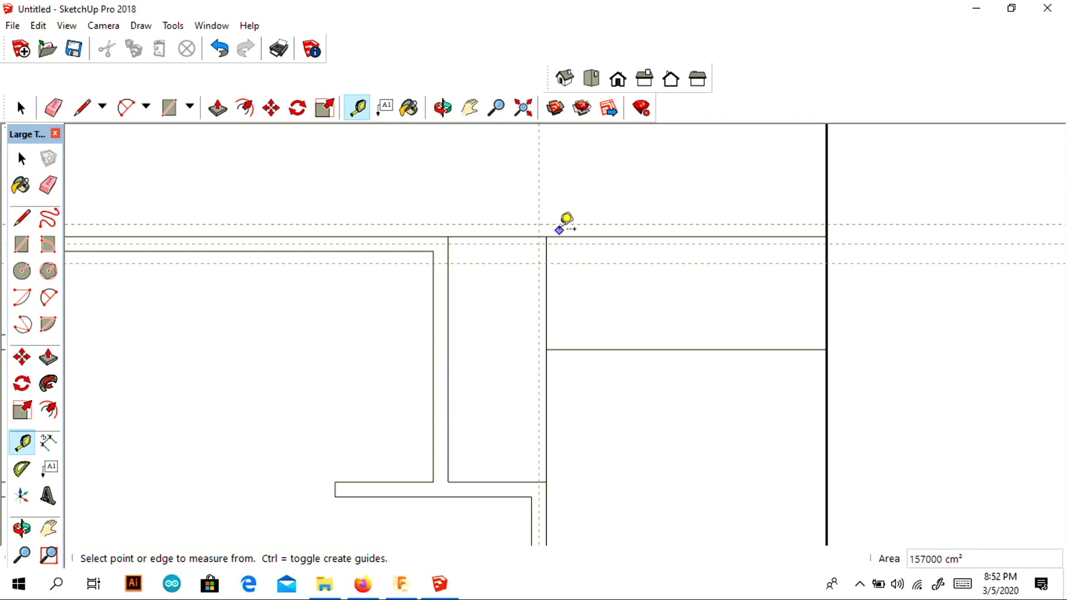
Step: Add vertical guides 20 cm to either side of the wall-centre guide and draw the third 40 × 40 cm square column between them
{"action": "left_click", "coordinate": [538, 261]}
{"action": "left_click", "coordinate": [561, 272]}
{"action": "left_click", "coordinate": [539, 265]}
{"action": "left_click", "coordinate": [520, 266]}
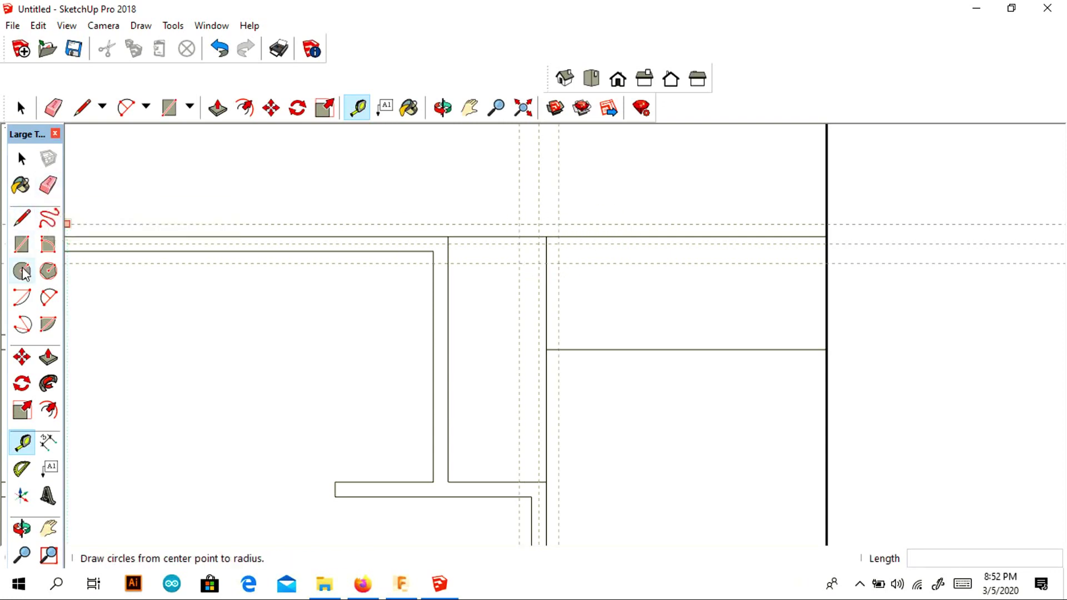
{"action": "left_click", "coordinate": [22, 245]}
{"action": "left_click", "coordinate": [519, 224]}
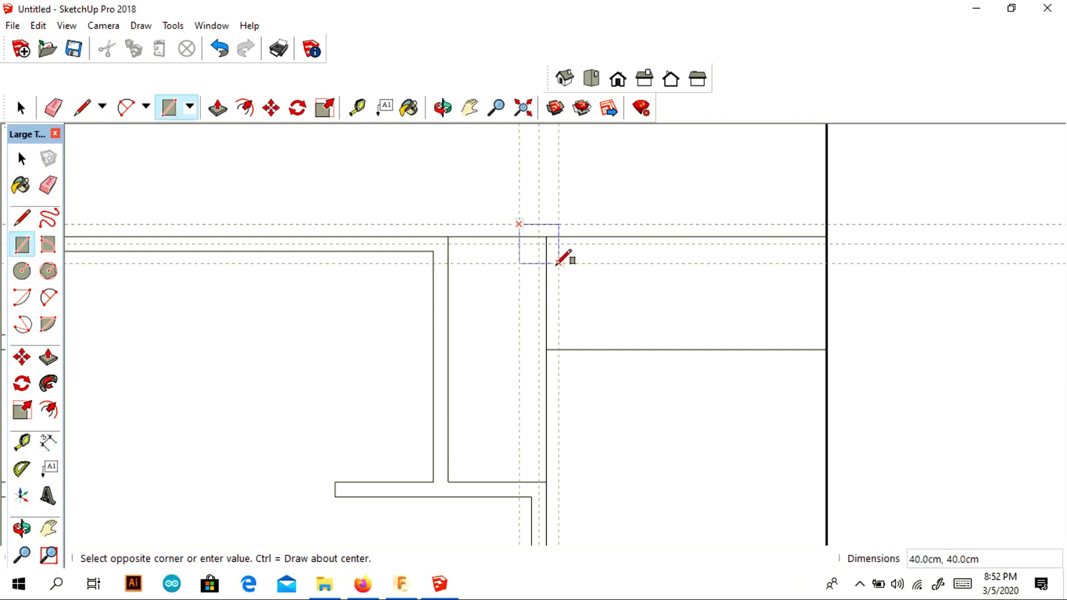
Step: Erase the wall lines inside the third square column and the guides used to place it
{"action": "left_click", "coordinate": [42, 195]}
{"action": "left_click_drag", "start_coordinate": [555, 243], "coordinate": [537, 238]}
{"action": "left_click_drag", "start_coordinate": [560, 203], "coordinate": [520, 194]}
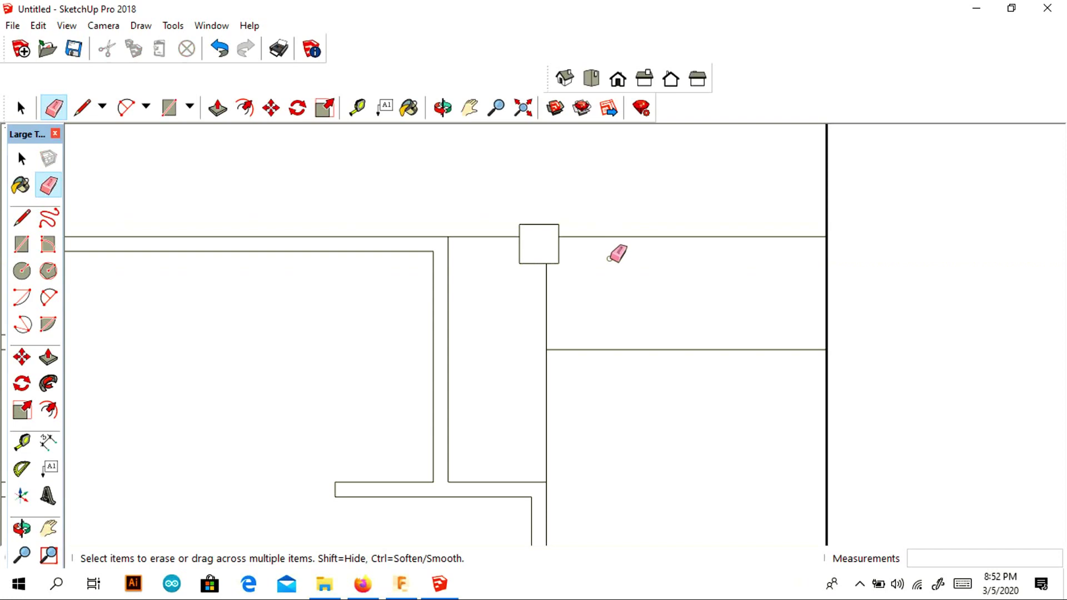
Step: Push the slab corner outside the arc down through the full thickness, leaving a rounded corner
{"action": "scroll", "coordinate": [591, 296], "scroll_direction": "down", "scroll_amount": 4}
{"action": "scroll", "coordinate": [295, 486], "scroll_direction": "down", "scroll_amount": 2}
{"action": "left_click", "coordinate": [470, 108]}
{"action": "left_click_drag", "start_coordinate": [438, 291], "coordinate": [527, 194]}
{"action": "scroll", "coordinate": [528, 195], "scroll_direction": "down", "scroll_amount": 1}
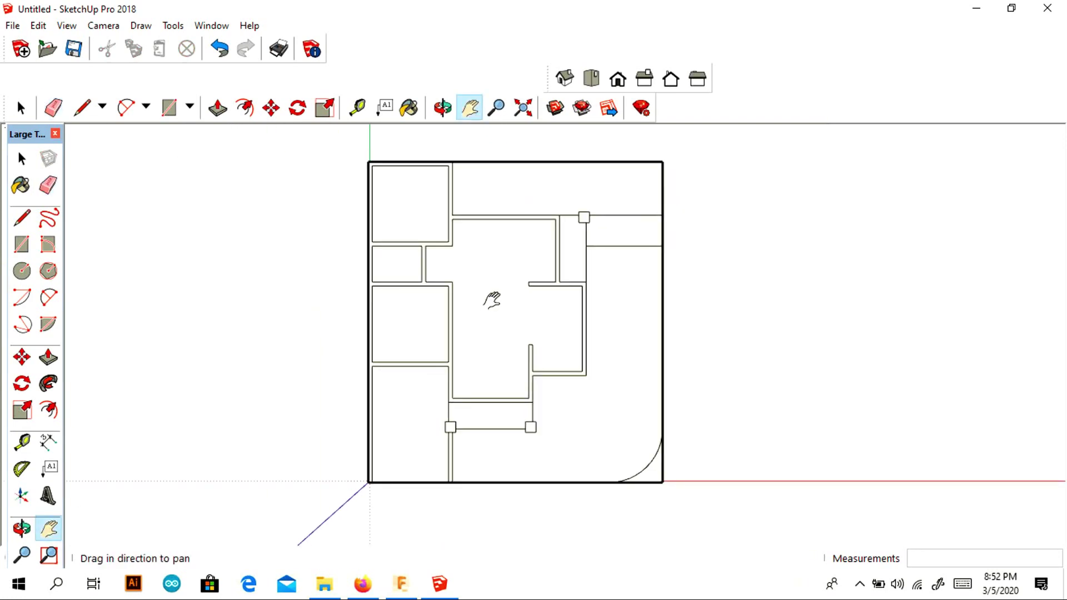
{"action": "scroll", "coordinate": [500, 279], "scroll_direction": "up", "scroll_amount": 1}
{"action": "mouse_move", "coordinate": [500, 278]}
{"action": "left_mouse_down"}
{"action": "mouse_move", "coordinate": [484, 300]}
{"action": "mouse_move", "coordinate": [490, 288]}
{"action": "left_mouse_up"}
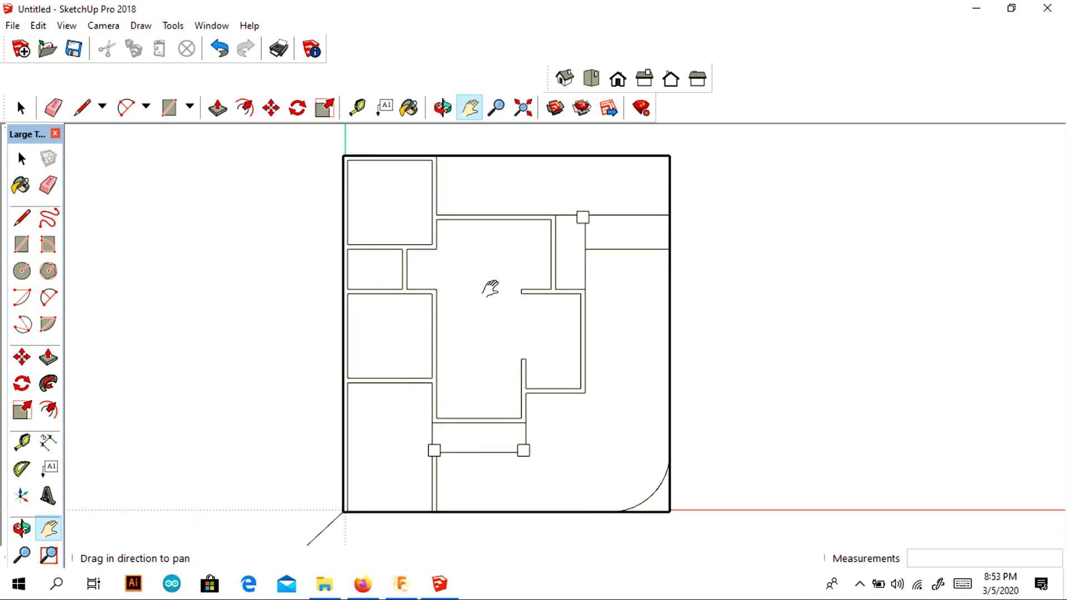
{"action": "middle_click_drag", "start_coordinate": [578, 352], "coordinate": [628, 275]}
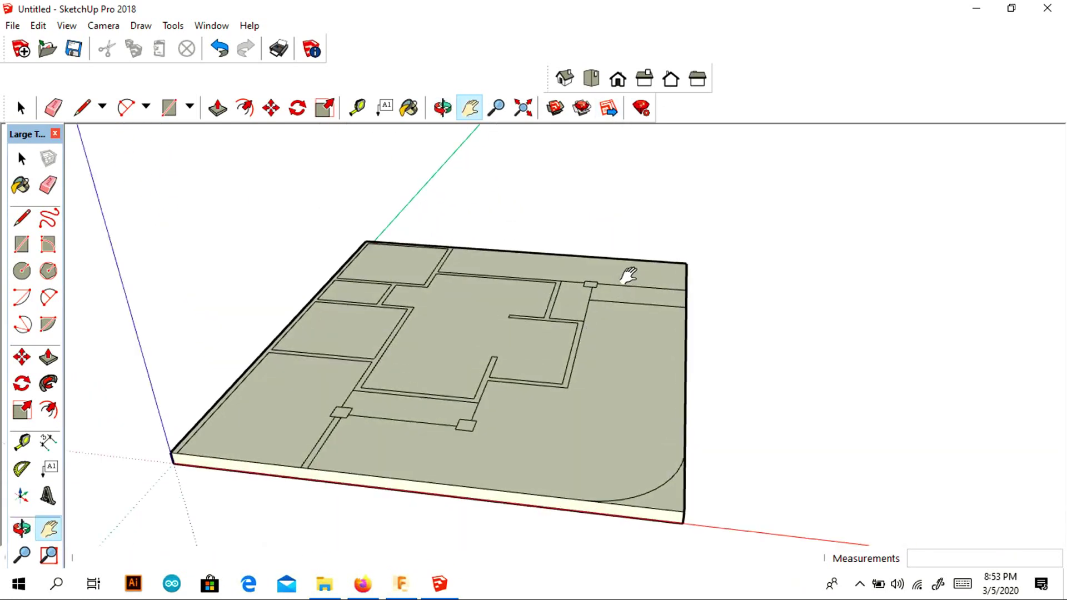
{"action": "left_click", "coordinate": [48, 357]}
{"action": "left_click_drag", "start_coordinate": [662, 508], "coordinate": [664, 538]}
Step: Push the long outer strip behind the house and third column down 20 cm
{"action": "middle_click_drag", "start_coordinate": [833, 367], "coordinate": [594, 323]}
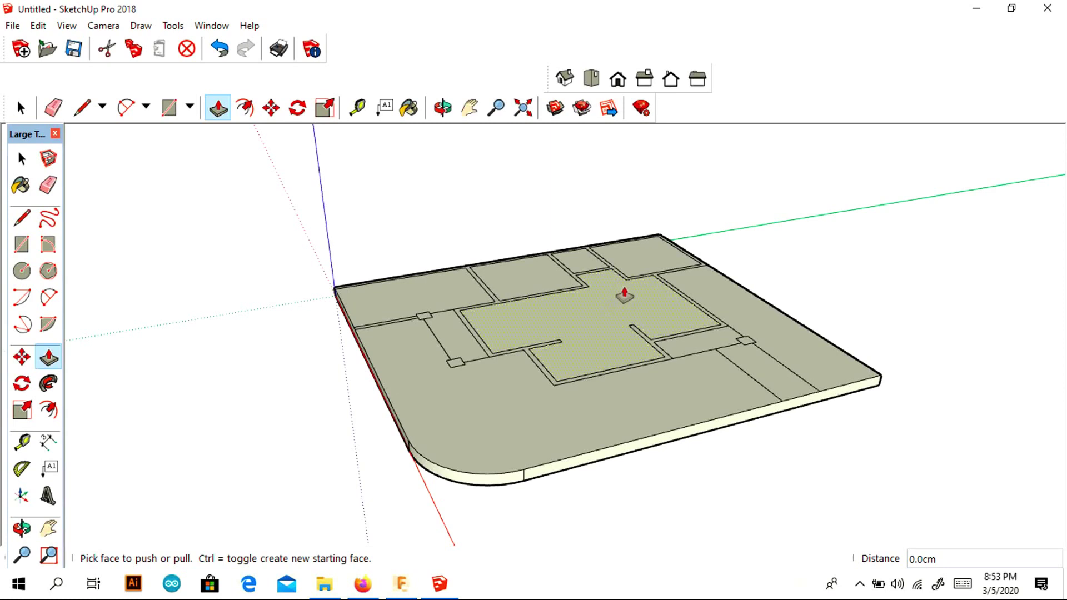
{"action": "left_click_drag", "start_coordinate": [813, 358], "coordinate": [817, 367]}
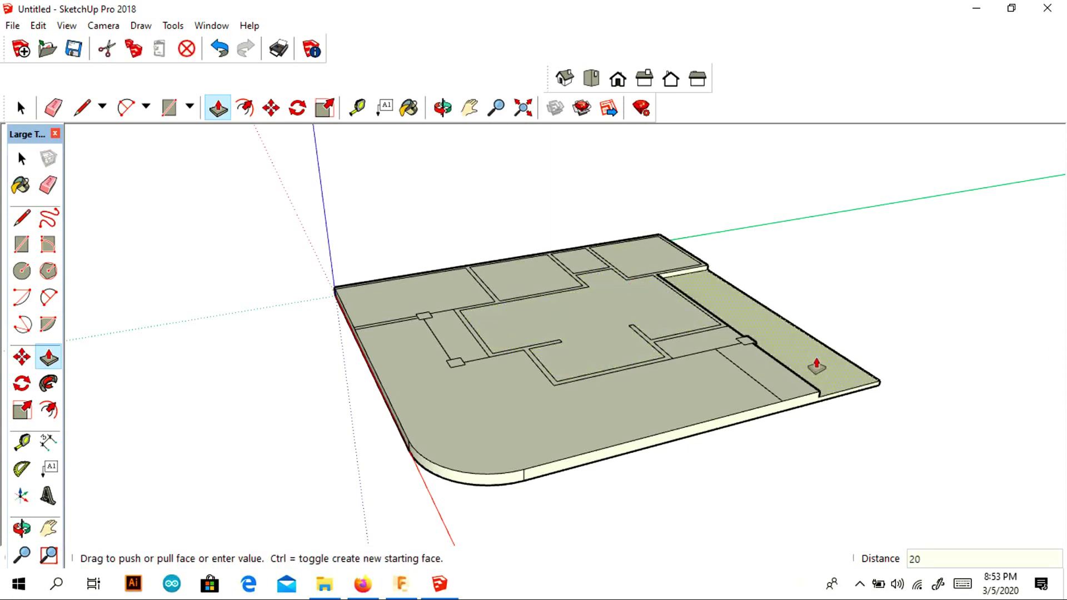
{"action": "key", "text": "Return"}
{"action": "left_click_drag", "start_coordinate": [632, 402], "coordinate": [634, 397]}
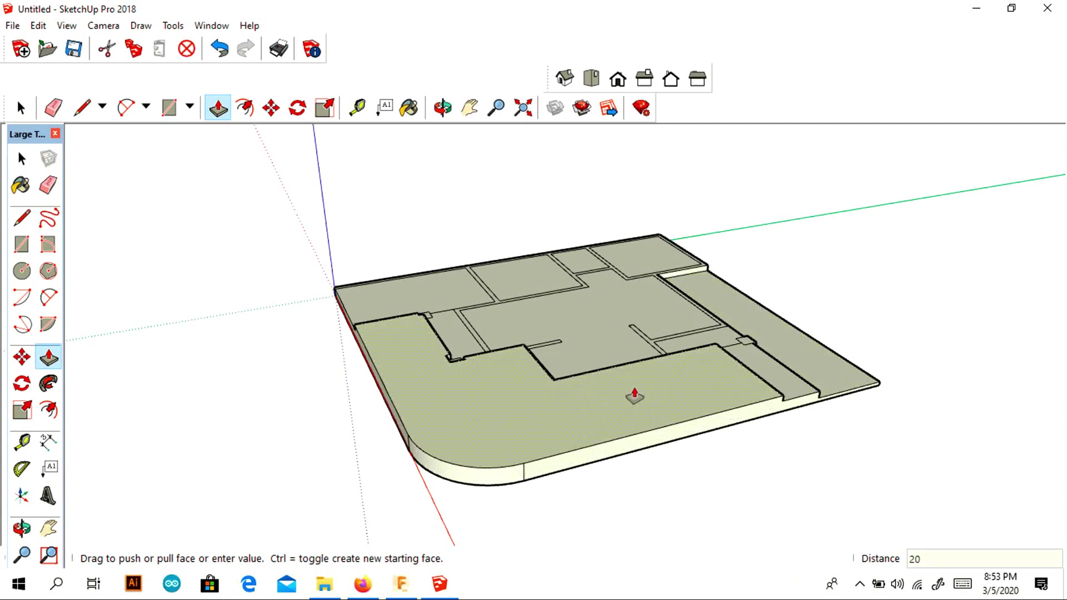
{"action": "key", "text": "Return"}
{"action": "key", "text": "ctrl+z"}
Step: Push the large yard with the rounded corner and the open area beside the front porch down 20 cm each
{"action": "left_click_drag", "start_coordinate": [617, 394], "coordinate": [615, 403]}
{"action": "type", "text": "20"}
{"action": "key", "text": "Return"}
{"action": "middle_click_drag", "start_coordinate": [616, 401], "coordinate": [933, 288]}
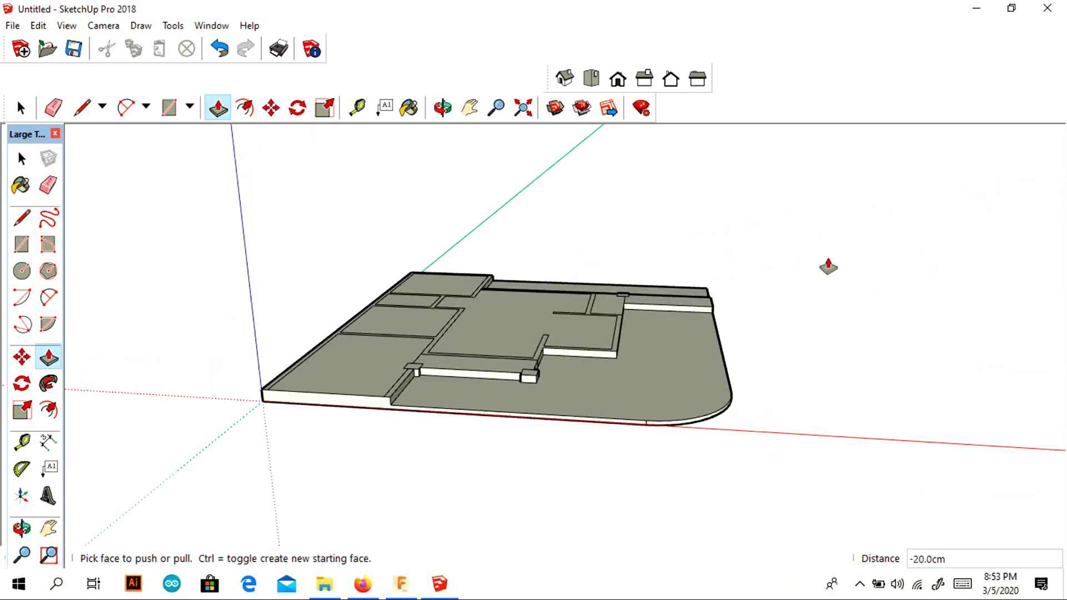
{"action": "left_click", "coordinate": [352, 374]}
{"action": "type", "text": "20"}
{"action": "key", "text": "Return"}
Step: Push the narrow wall strip running from the first front column to the slab edge down 10 cm
{"action": "scroll", "coordinate": [392, 384], "scroll_direction": "up", "scroll_amount": 3}
{"action": "left_click", "coordinate": [396, 392]}
{"action": "type", "text": "1"}
{"action": "key", "text": "Return"}
Step: Push the narrow area running from the third column to the slab edge down 10 cm
{"action": "middle_click_drag", "start_coordinate": [400, 391], "coordinate": [732, 328]}
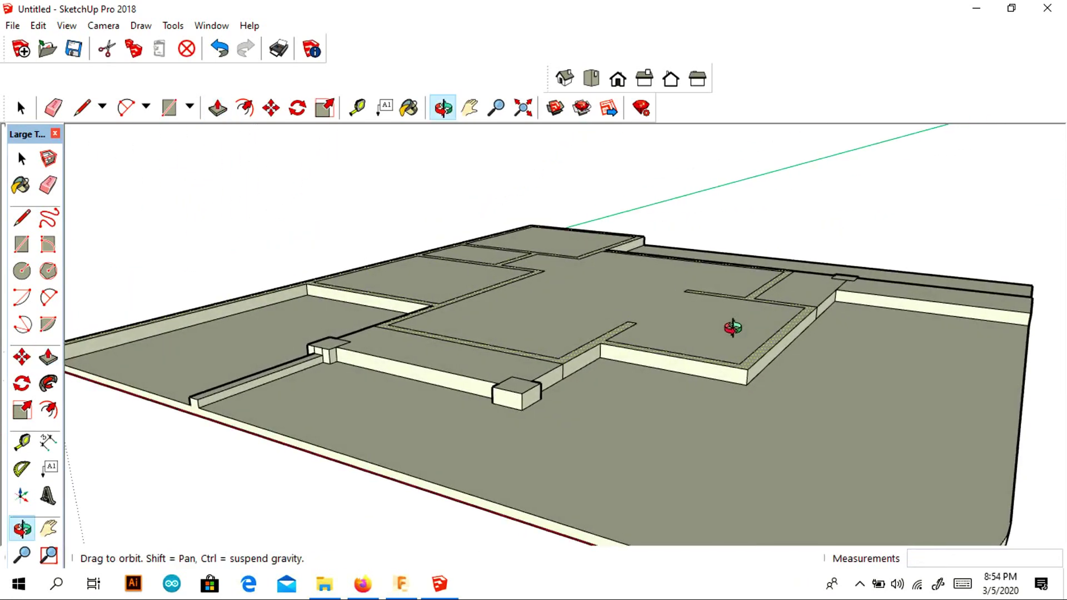
{"action": "key", "text": "p"}
{"action": "scroll", "coordinate": [767, 310], "scroll_direction": "down", "scroll_amount": 3}
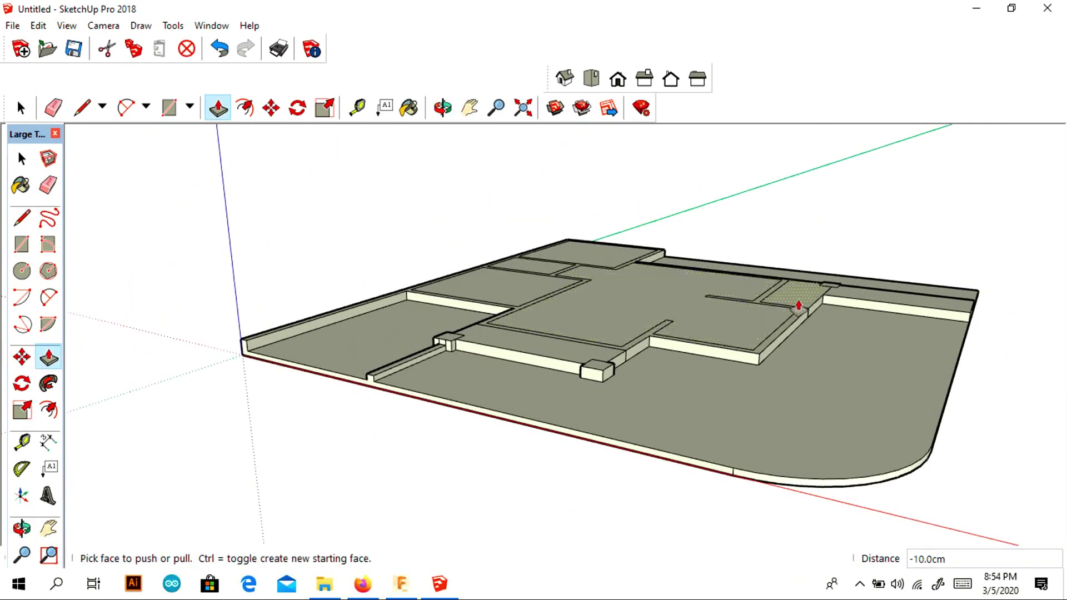
{"action": "left_click", "coordinate": [920, 295]}
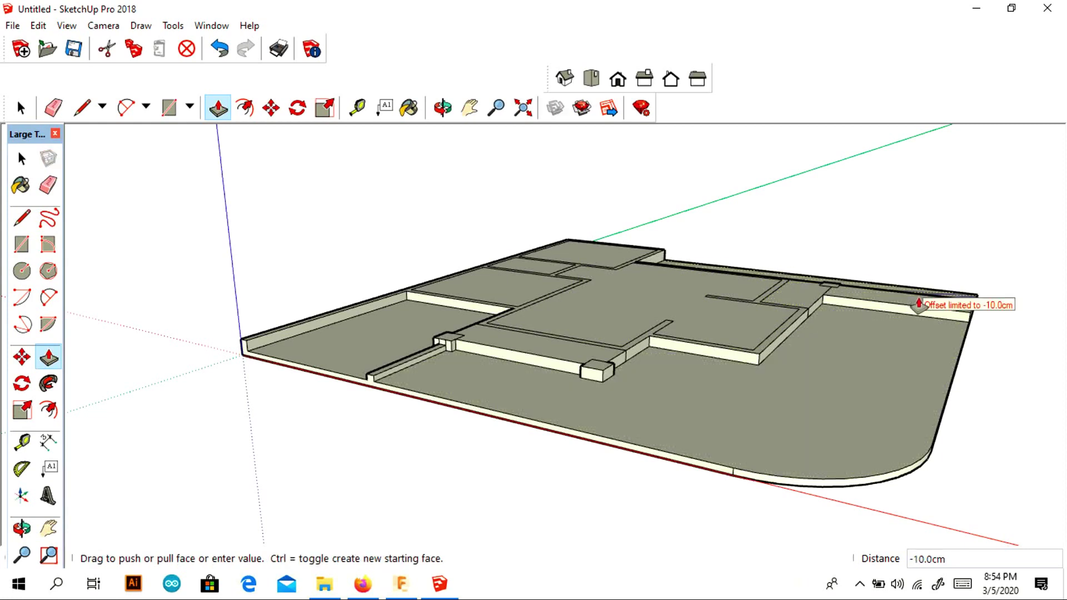
{"action": "type", "text": "10"}
{"action": "key", "text": "Return"}
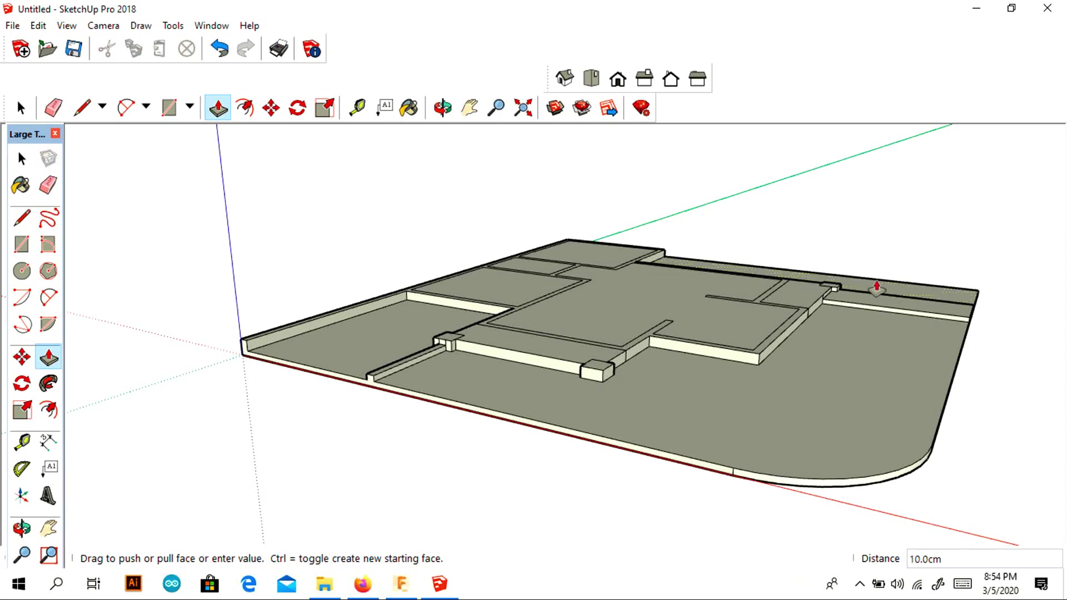
Step: Push the small floor beside the third column and the front porch floor between the two columns down 5 cm each
{"action": "middle_click_drag", "start_coordinate": [543, 262], "coordinate": [843, 431]}
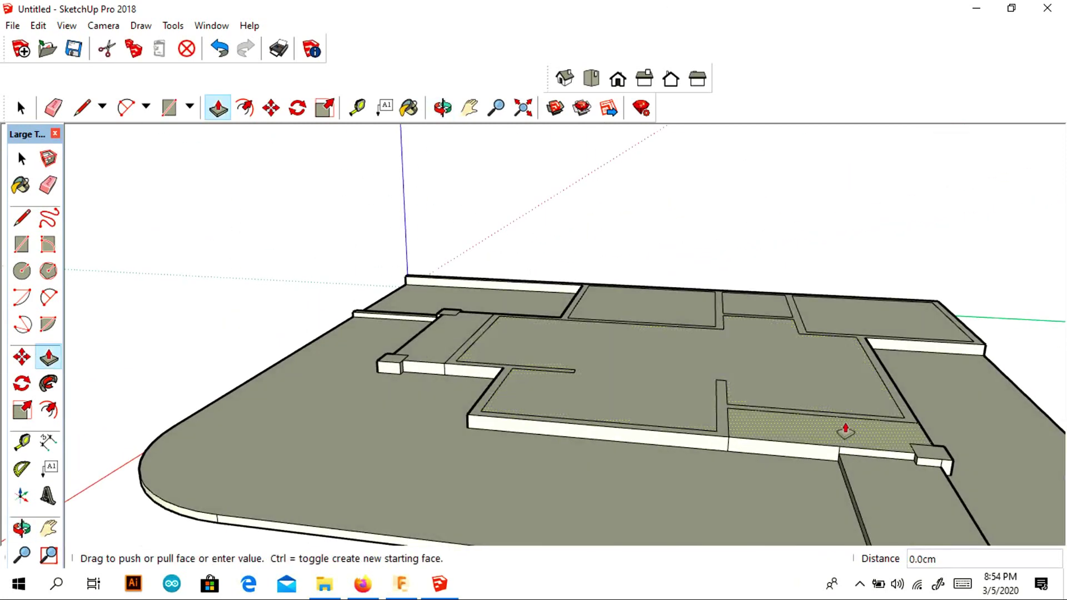
{"action": "key", "text": "Escape"}
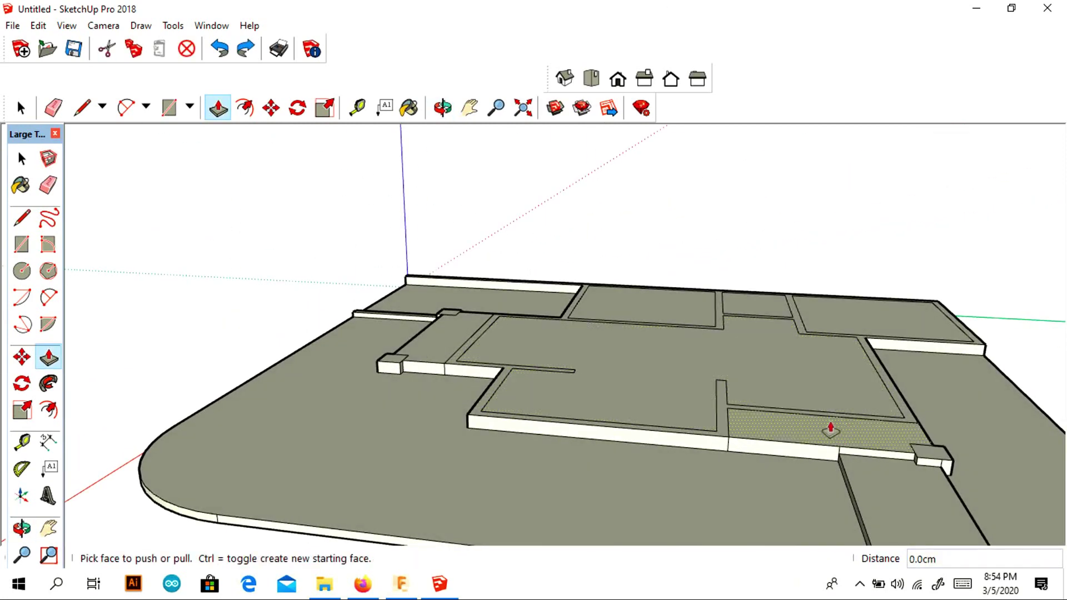
{"action": "left_click", "coordinate": [828, 430]}
{"action": "type", "text": "5"}
{"action": "key", "text": "Return"}
{"action": "middle_click_drag", "start_coordinate": [824, 438], "coordinate": [1047, 442]}
{"action": "left_click", "coordinate": [431, 381]}
{"action": "type", "text": "5"}
{"action": "key", "text": "Return"}
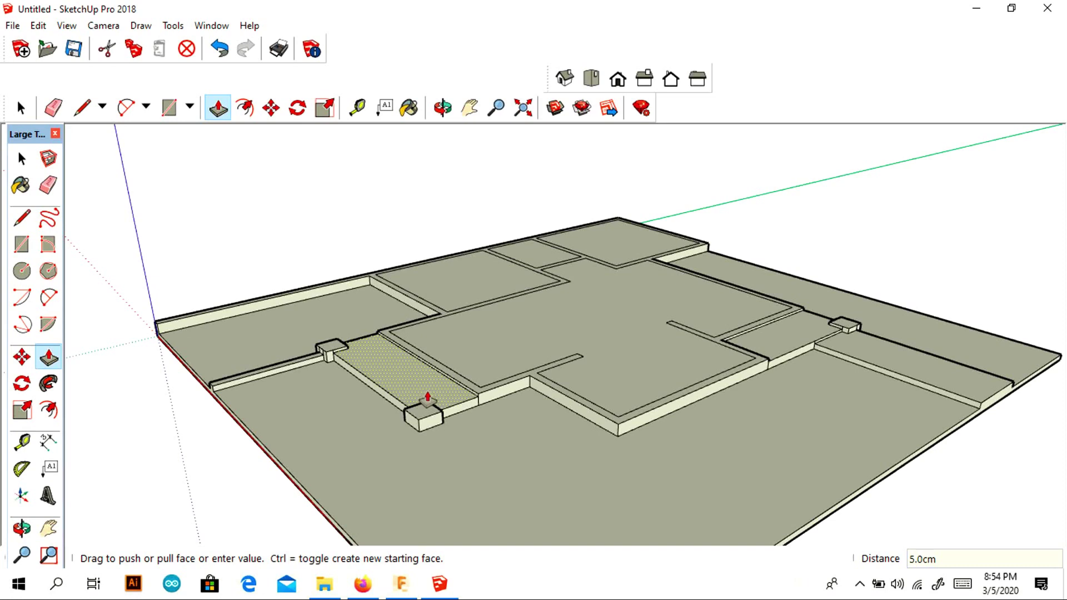
{"action": "middle_click_drag", "start_coordinate": [405, 381], "coordinate": [536, 382]}
{"action": "key", "text": "p"}
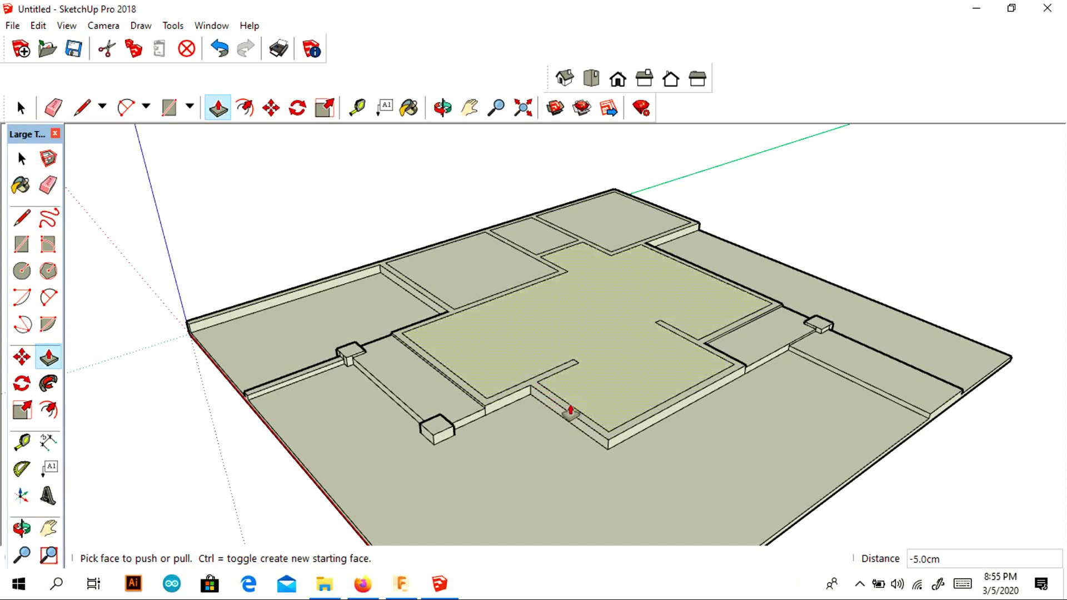
{"action": "left_click", "coordinate": [573, 414]}
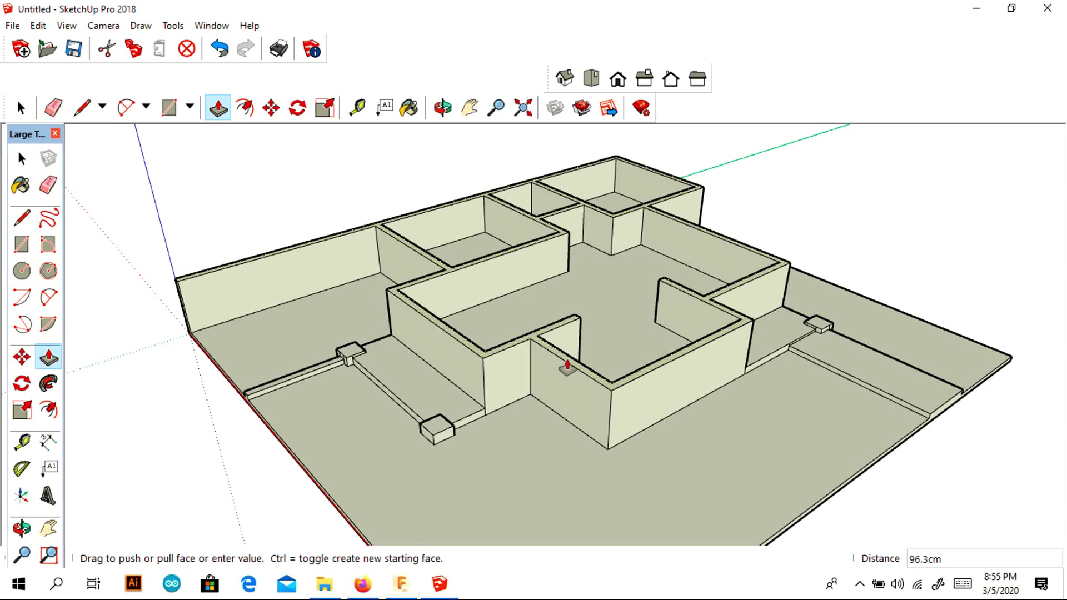
{"action": "key", "text": "Escape"}
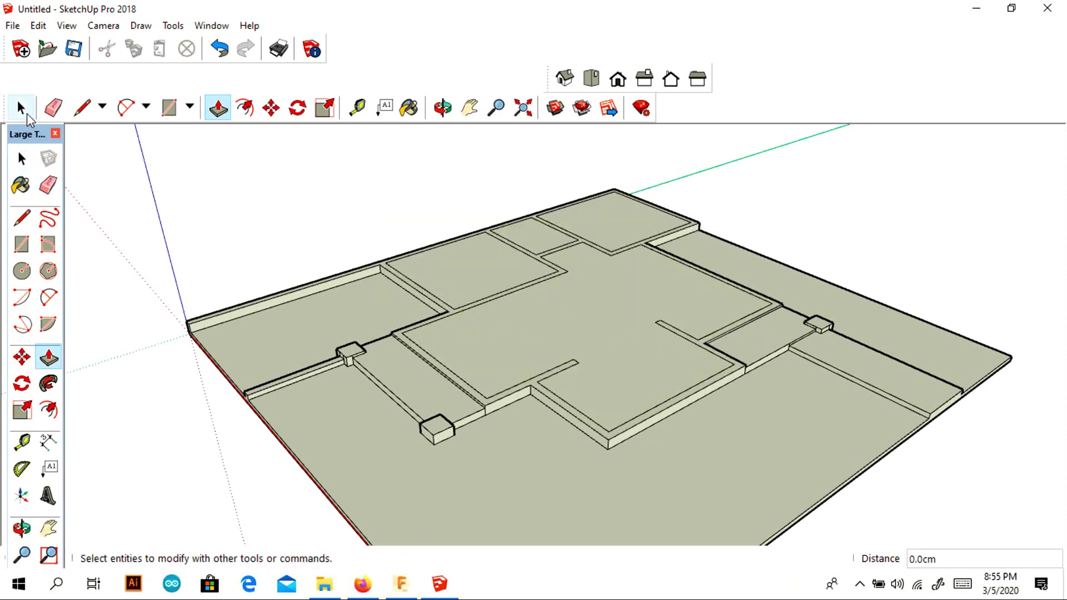
Step: Draw a line across the outer wall's top at the end room's corner, separating the boundary wall from the house walls
{"action": "left_click", "coordinate": [21, 107]}
{"action": "middle_click_drag", "start_coordinate": [442, 210], "coordinate": [339, 365]}
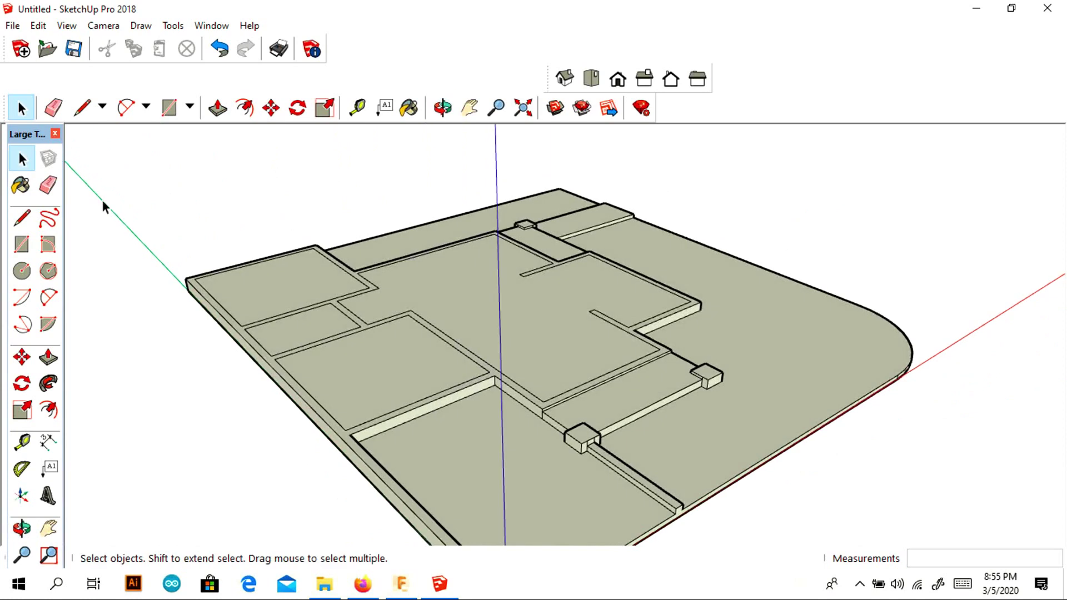
{"action": "key", "text": "l"}
{"action": "left_click", "coordinate": [353, 438]}
{"action": "left_click", "coordinate": [340, 439]}
Step: Pull the house walls up 320 cm, leaving the boundary wall beside the open front area low
{"action": "mouse_move", "coordinate": [591, 305]}
{"action": "middle_mouse_down"}
{"action": "mouse_move", "coordinate": [265, 264]}
{"action": "mouse_move", "coordinate": [247, 294]}
{"action": "middle_mouse_up"}
{"action": "left_click", "coordinate": [49, 357]}
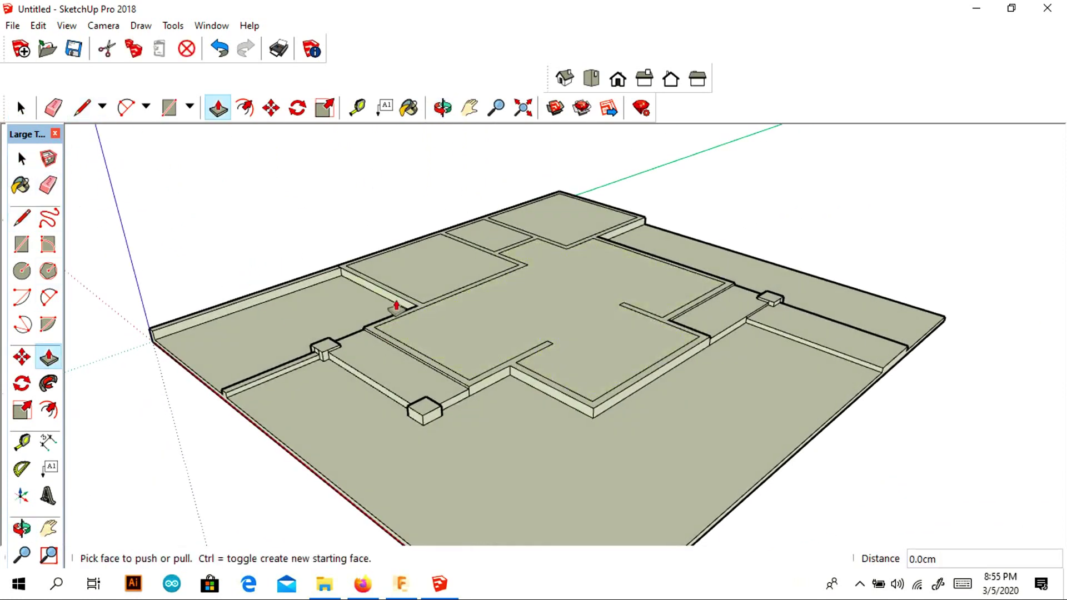
{"action": "left_click", "coordinate": [514, 365]}
{"action": "type", "text": "320"}
{"action": "key", "text": "Return"}
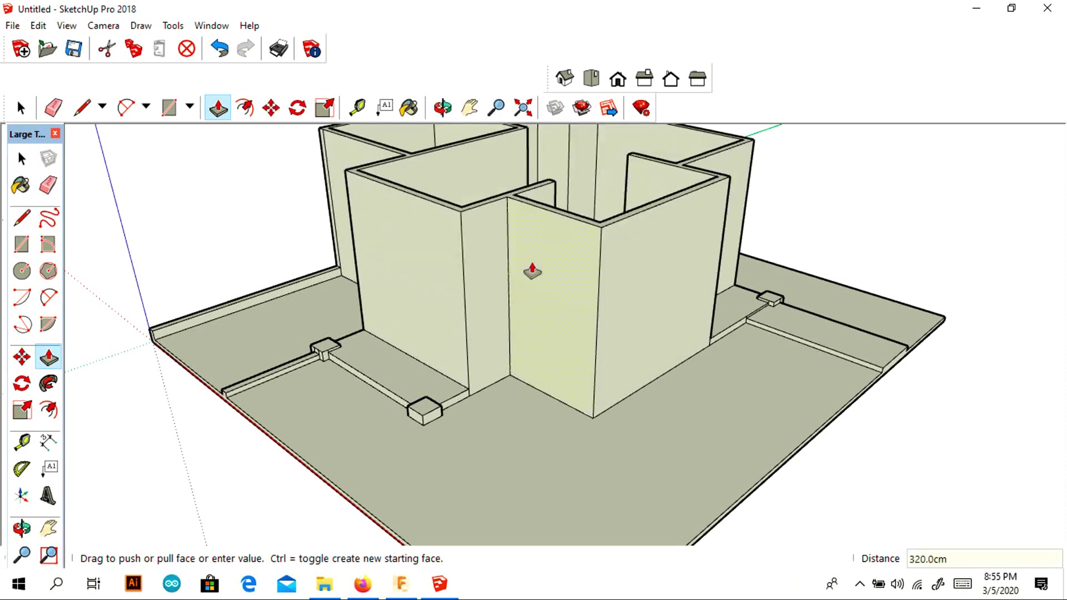
{"action": "left_click", "coordinate": [536, 257]}
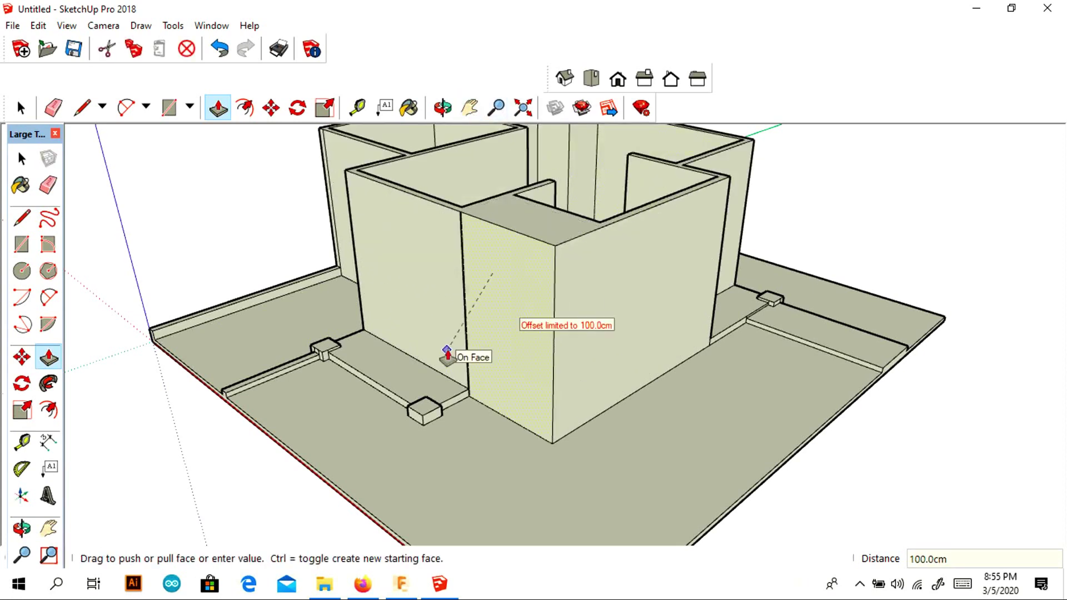
{"action": "key", "text": "Escape"}
Step: Examine the raised walls, then the front porch and its two square columns up close
{"action": "key", "text": "h"}
{"action": "left_click_drag", "start_coordinate": [517, 185], "coordinate": [514, 309]}
{"action": "middle_click_drag", "start_coordinate": [515, 309], "coordinate": [460, 326]}
{"action": "middle_click_drag", "start_coordinate": [516, 262], "coordinate": [575, 189]}
{"action": "left_click", "coordinate": [48, 357]}
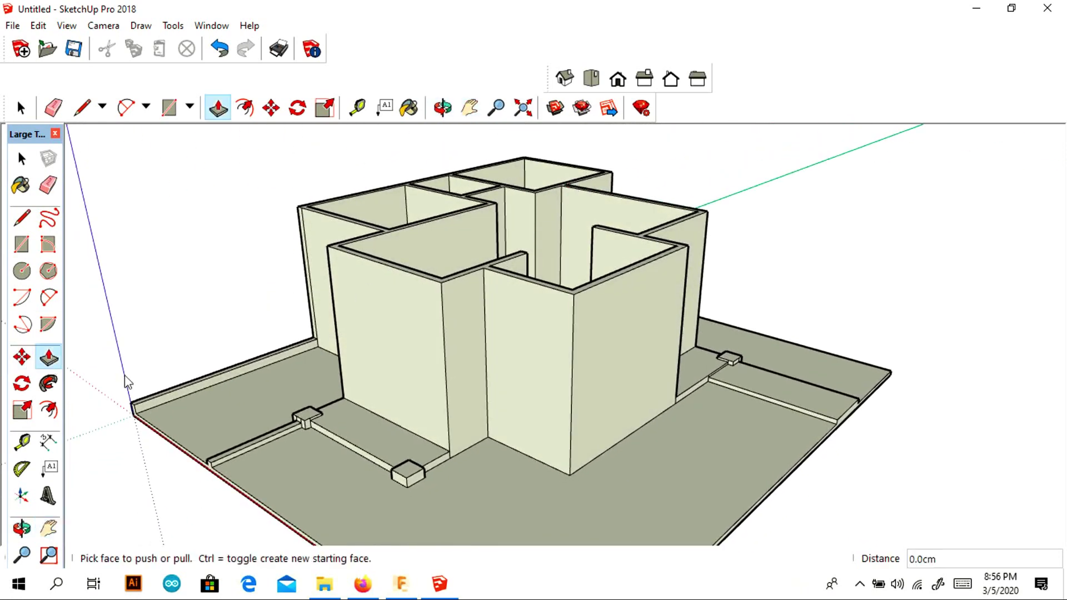
{"action": "scroll", "coordinate": [300, 422], "scroll_direction": "up", "scroll_amount": 8}
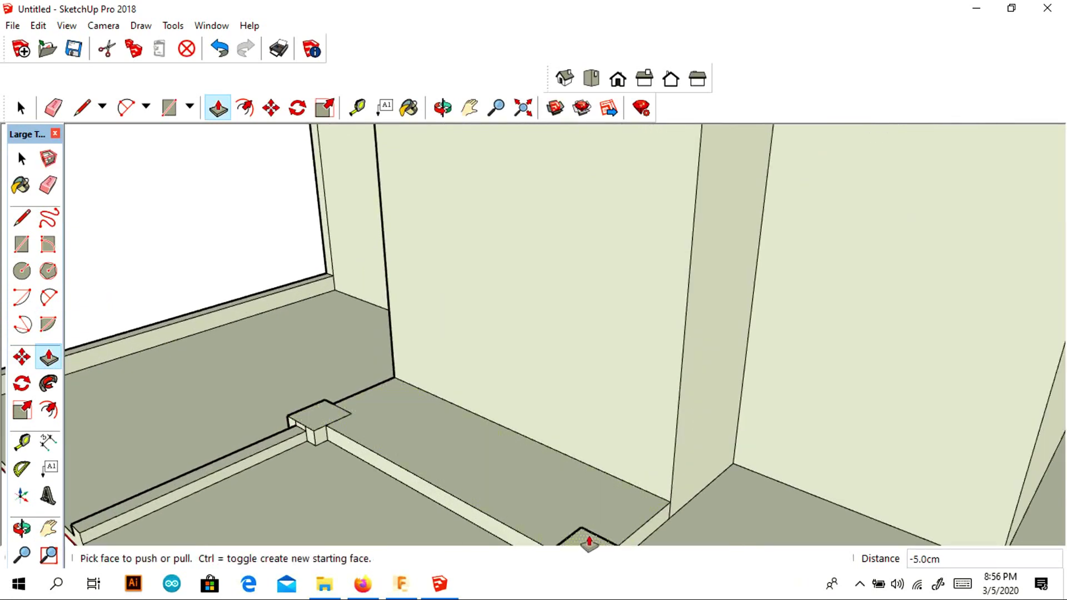
{"action": "middle_click_drag", "start_coordinate": [560, 510], "coordinate": [323, 404]}
{"action": "left_click", "coordinate": [493, 475]}
{"action": "left_click", "coordinate": [452, 460]}
{"action": "middle_click_drag", "start_coordinate": [374, 346], "coordinate": [591, 185]}
Step: Examine the house walls from several sides and check the edges where they meet the porch and yard
{"action": "left_click", "coordinate": [470, 109]}
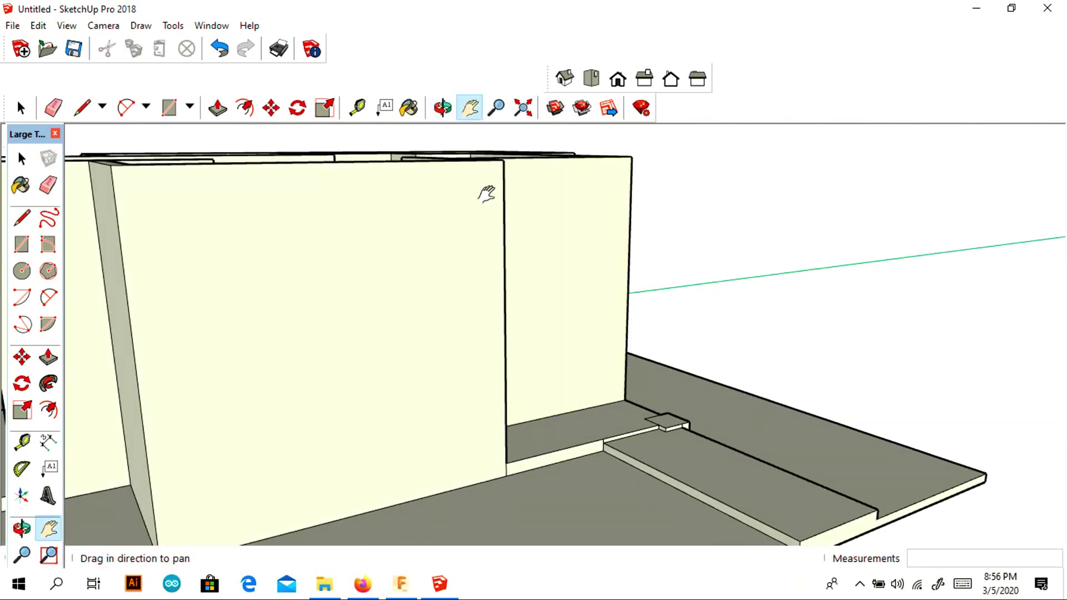
{"action": "scroll", "coordinate": [831, 302], "scroll_direction": "down", "scroll_amount": 5}
{"action": "left_click_drag", "start_coordinate": [831, 302], "coordinate": [714, 374]}
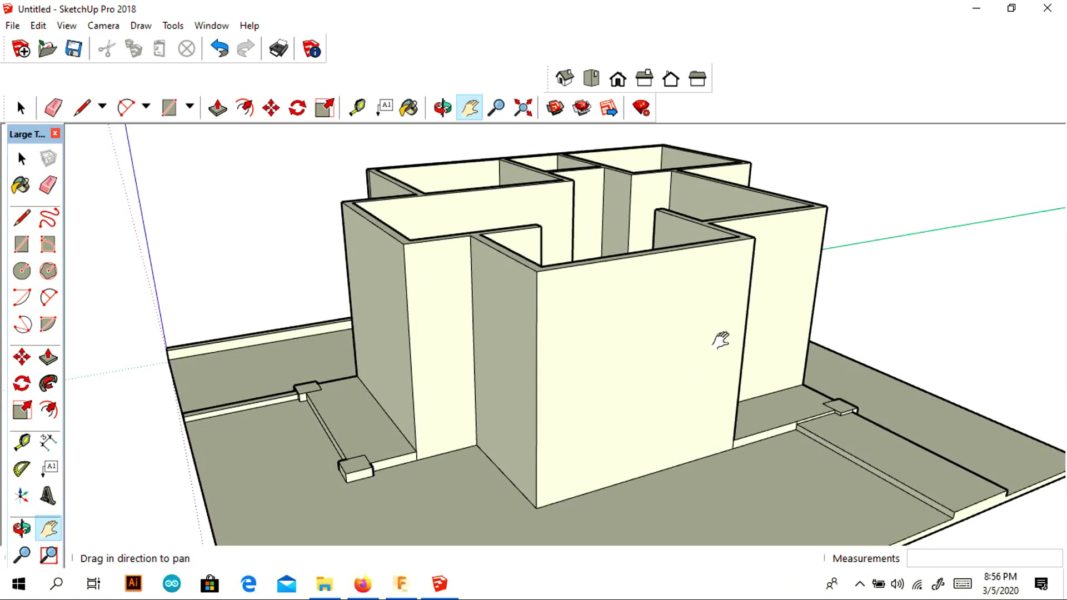
{"action": "middle_click_drag", "start_coordinate": [309, 371], "coordinate": [431, 312]}
{"action": "scroll", "coordinate": [522, 268], "scroll_direction": "down", "scroll_amount": 4}
{"action": "middle_click_drag", "start_coordinate": [521, 267], "coordinate": [495, 276]}
{"action": "left_click_drag", "start_coordinate": [495, 276], "coordinate": [537, 300]}
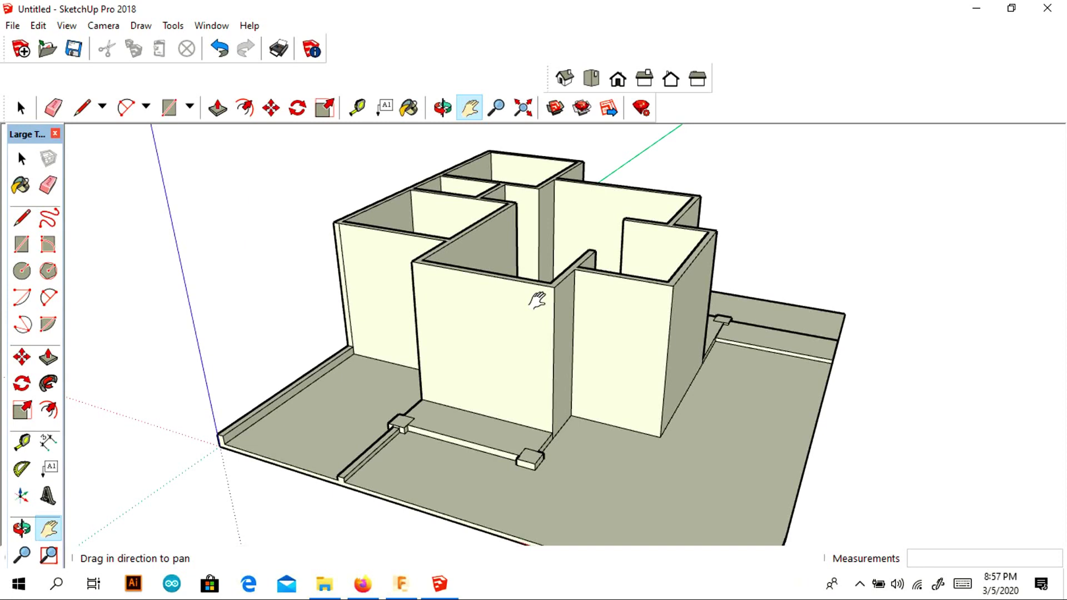
{"action": "scroll", "coordinate": [638, 413], "scroll_direction": "up", "scroll_amount": 5}
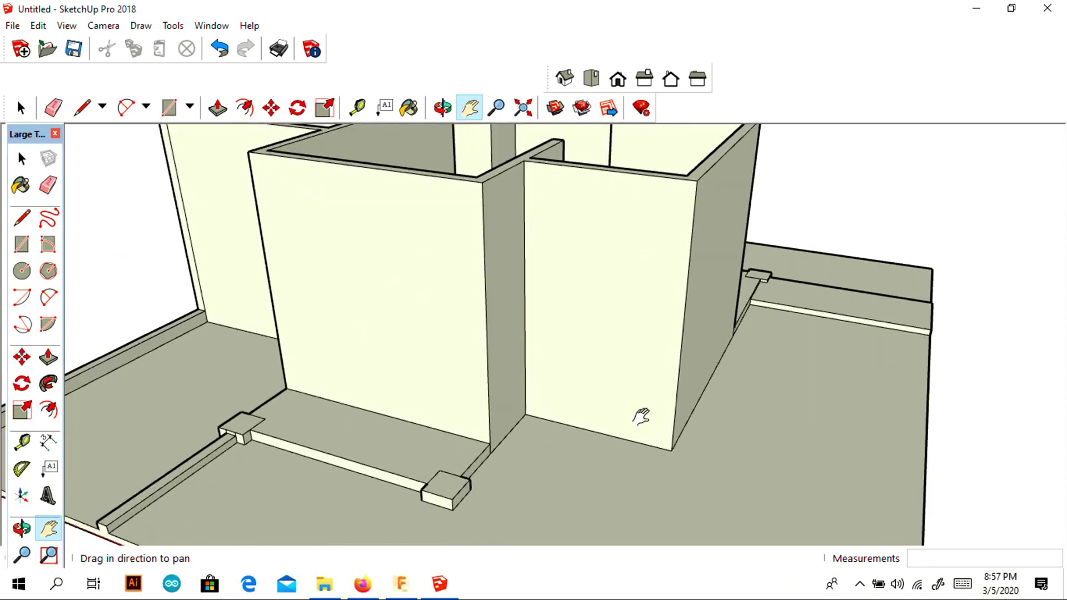
{"action": "left_click", "coordinate": [48, 186]}
{"action": "scroll", "coordinate": [506, 452], "scroll_direction": "up", "scroll_amount": 3}
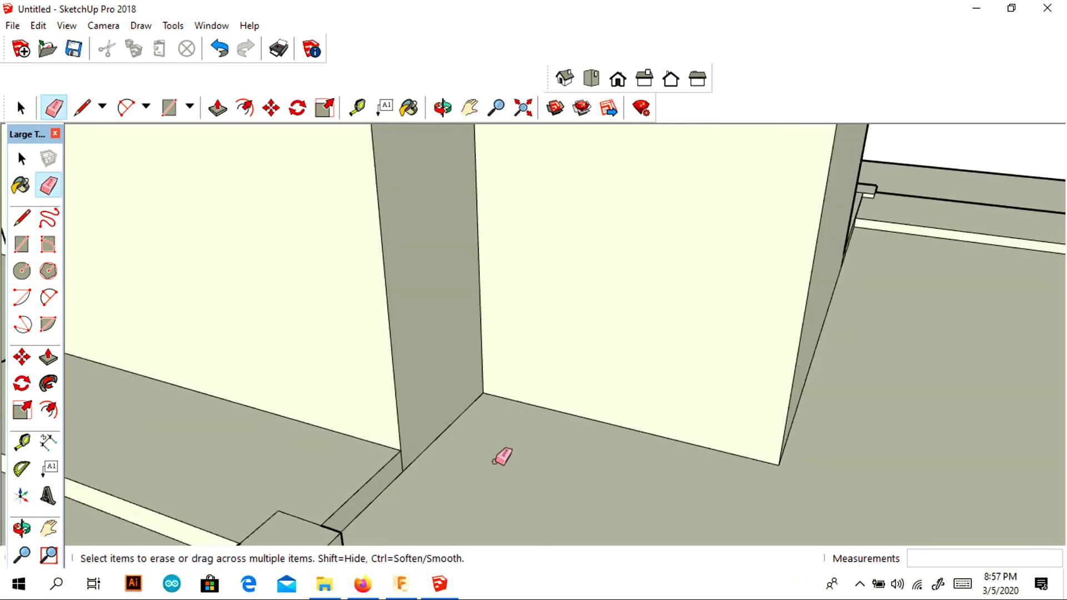
{"action": "scroll", "coordinate": [471, 334], "scroll_direction": "down", "scroll_amount": 3}
{"action": "mouse_move", "coordinate": [404, 351]}
{"action": "middle_mouse_down"}
{"action": "mouse_move", "coordinate": [533, 426]}
{"action": "mouse_move", "coordinate": [424, 312]}
{"action": "mouse_move", "coordinate": [648, 312]}
{"action": "mouse_move", "coordinate": [638, 383]}
{"action": "middle_mouse_up"}
{"action": "mouse_move", "coordinate": [383, 307]}
{"action": "middle_mouse_down"}
{"action": "mouse_move", "coordinate": [895, 335]}
{"action": "mouse_move", "coordinate": [761, 382]}
{"action": "middle_mouse_up"}
{"action": "scroll", "coordinate": [768, 378], "scroll_direction": "down", "scroll_amount": 3}
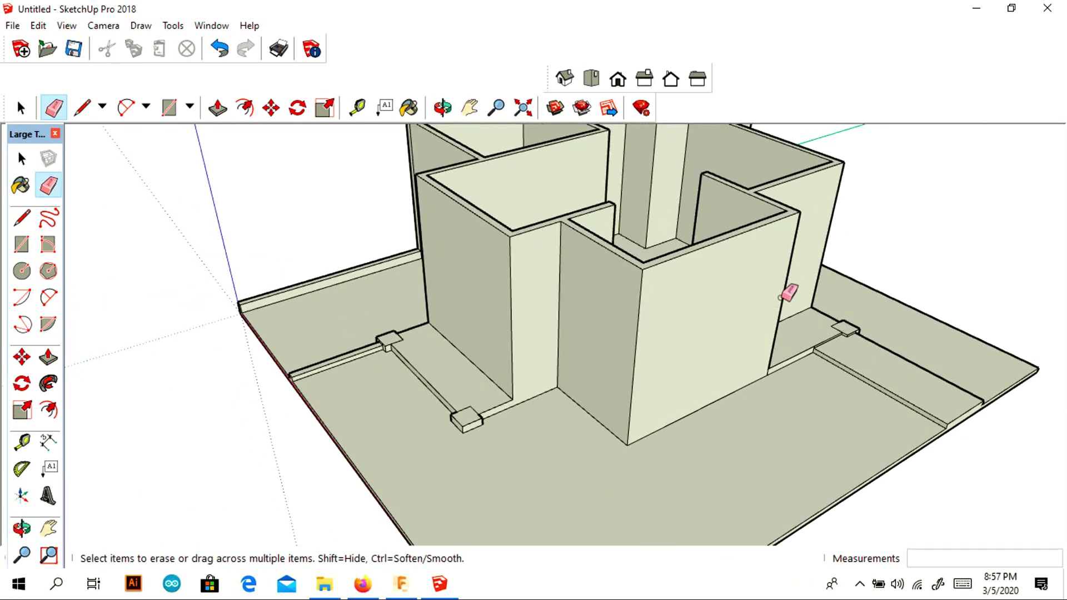
{"action": "middle_click_drag", "start_coordinate": [635, 268], "coordinate": [786, 231]}
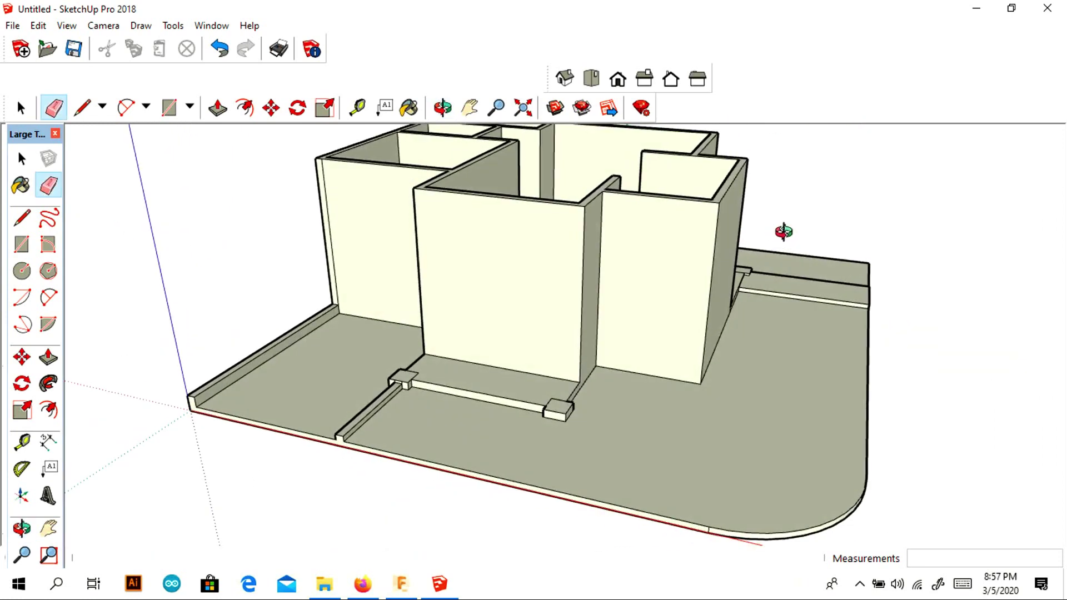
{"action": "mouse_move", "coordinate": [837, 267]}
{"action": "middle_mouse_down"}
{"action": "mouse_move", "coordinate": [741, 305]}
{"action": "mouse_move", "coordinate": [810, 303]}
{"action": "middle_mouse_up"}
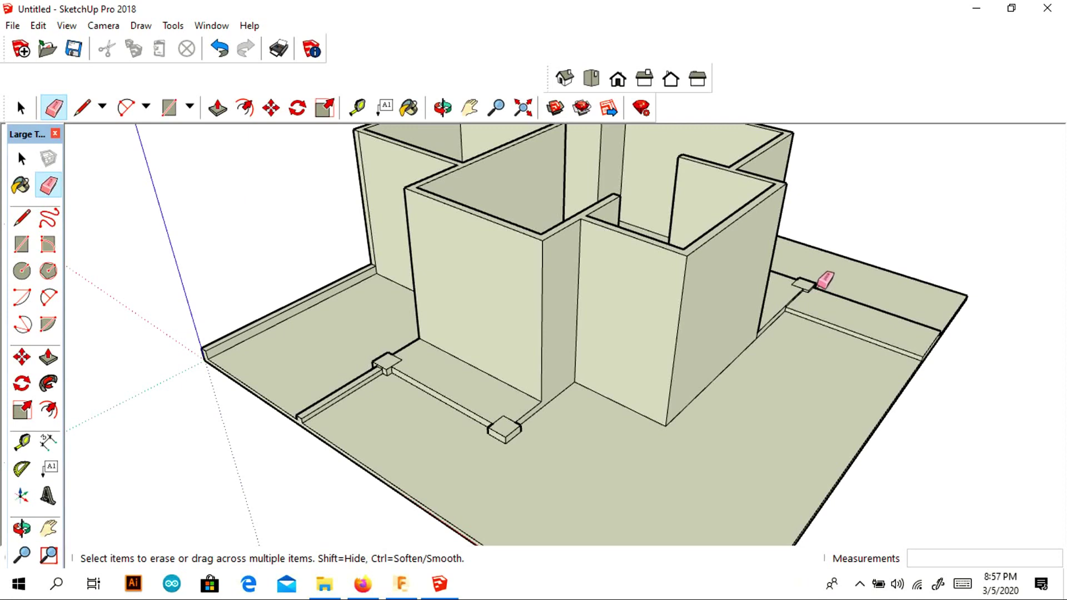
Step: Add guides on the yard 100 cm outside the base of the projecting room's side and front walls
{"action": "key", "text": "t"}
{"action": "left_click", "coordinate": [714, 379]}
{"action": "type", "text": "100"}
{"action": "key", "text": "Return"}
{"action": "left_click", "coordinate": [628, 408]}
{"action": "type", "text": "10"}
{"action": "key", "text": "Return"}
{"action": "middle_click_drag", "start_coordinate": [619, 410], "coordinate": [901, 443]}
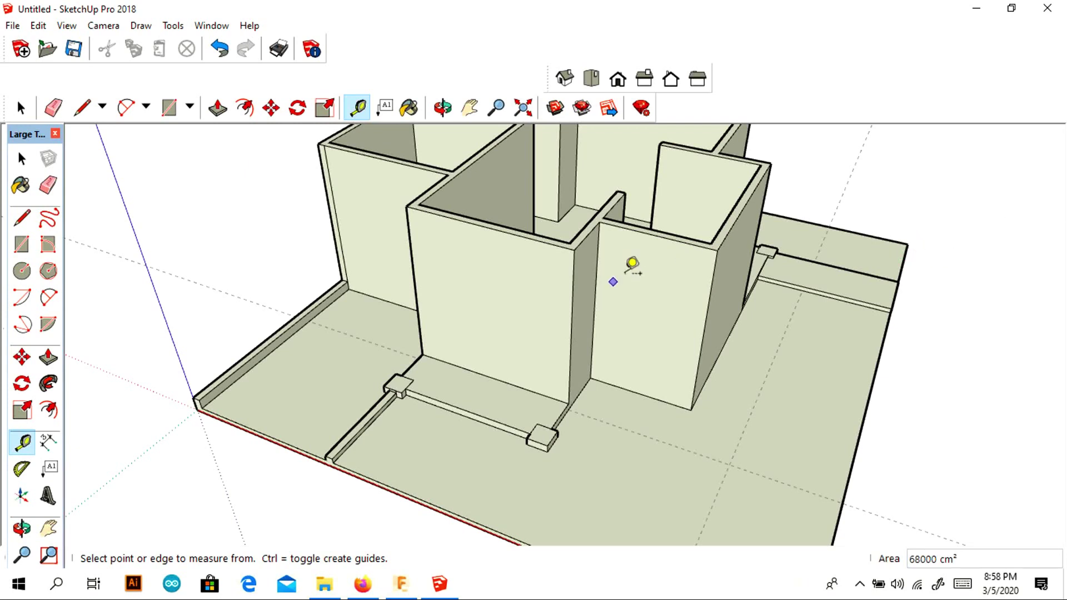
{"action": "left_click", "coordinate": [466, 416]}
{"action": "type", "text": "1"}
{"action": "key", "text": "Escape"}
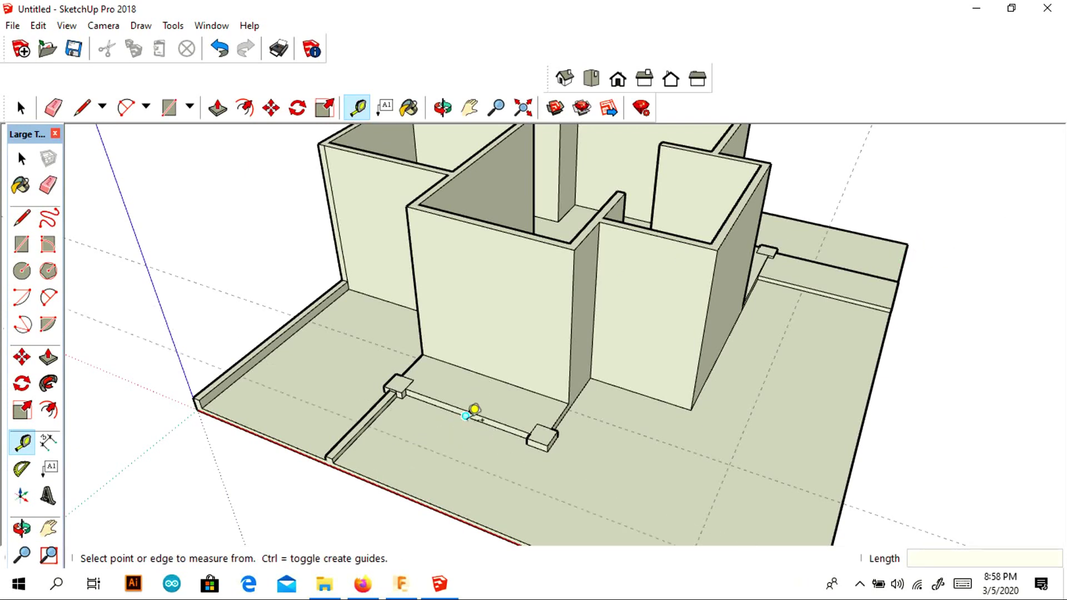
{"action": "scroll", "coordinate": [567, 416], "scroll_direction": "up", "scroll_amount": 3}
{"action": "scroll", "coordinate": [555, 422], "scroll_direction": "up", "scroll_amount": 2}
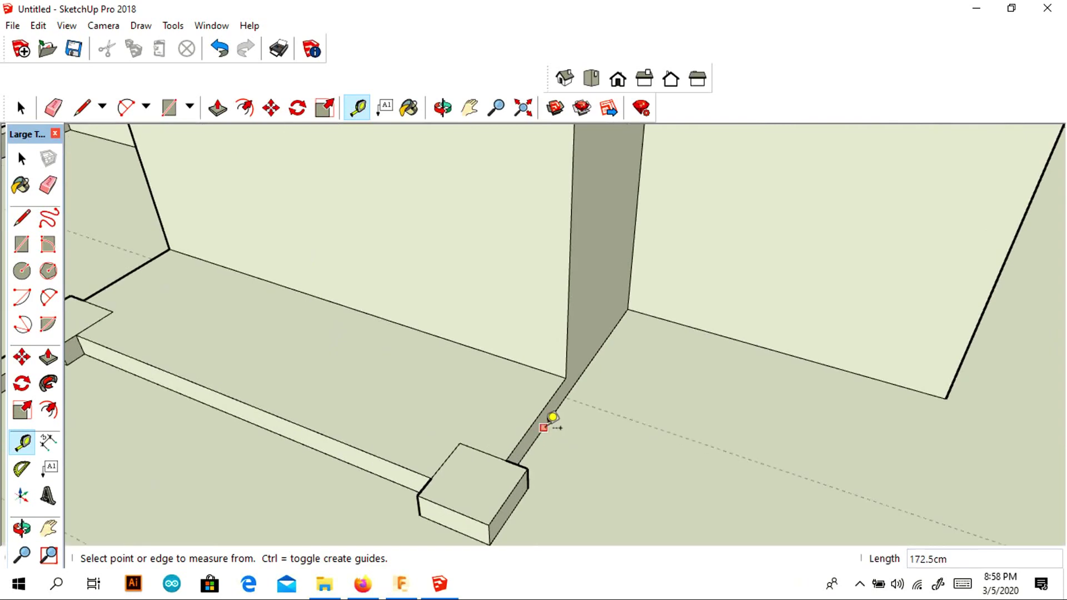
{"action": "left_click", "coordinate": [545, 429]}
{"action": "key", "text": "Escape"}
{"action": "scroll", "coordinate": [611, 439], "scroll_direction": "down", "scroll_amount": 4}
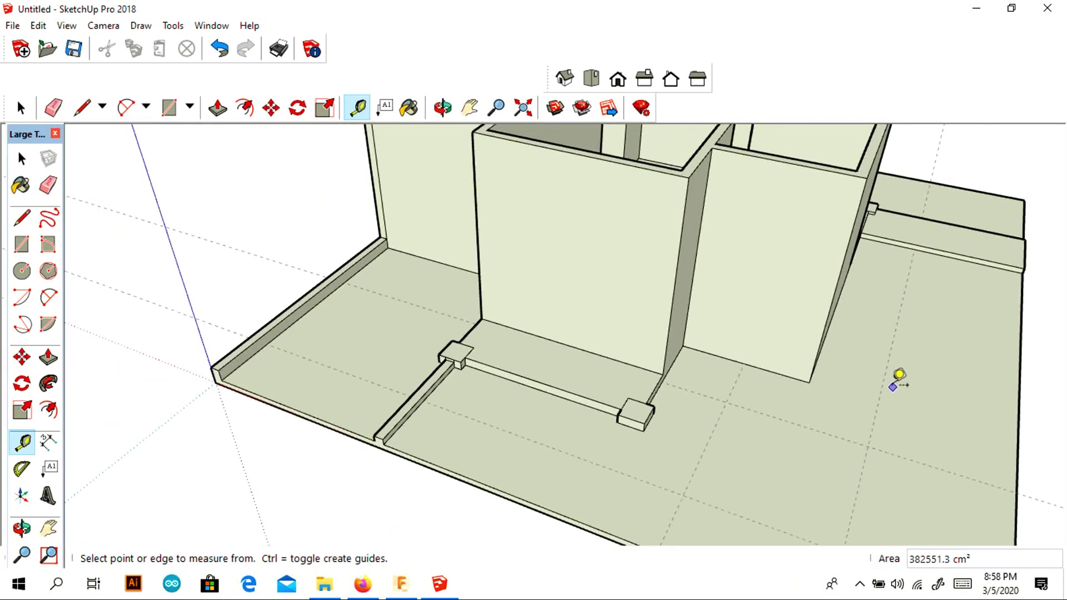
{"action": "middle_click_drag", "start_coordinate": [801, 389], "coordinate": [921, 396]}
{"action": "scroll", "coordinate": [1053, 455], "scroll_direction": "down", "scroll_amount": 1}
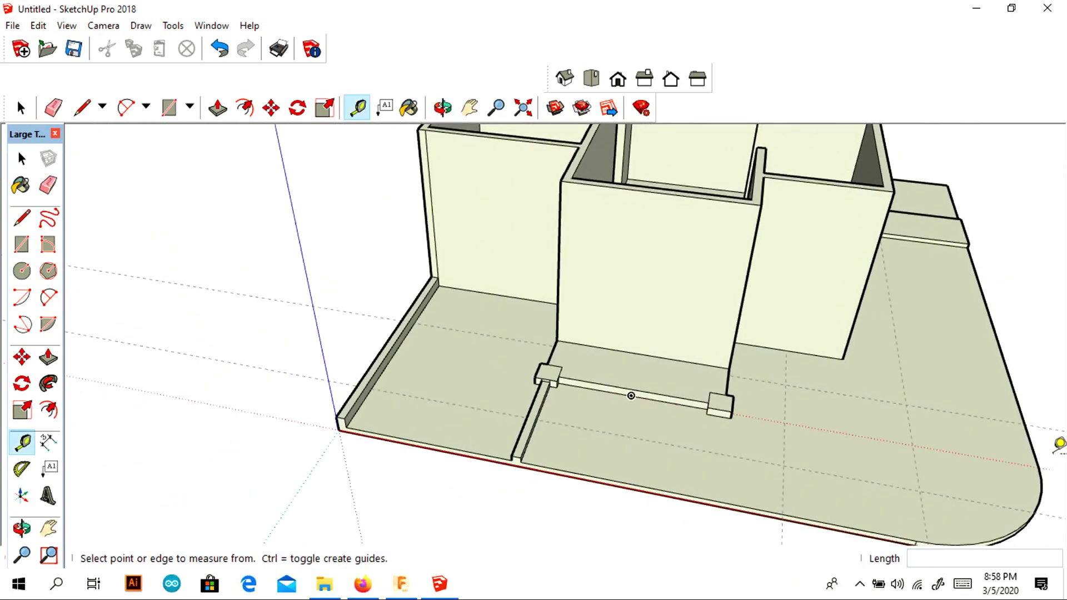
{"action": "scroll", "coordinate": [1053, 453], "scroll_direction": "up", "scroll_amount": 1}
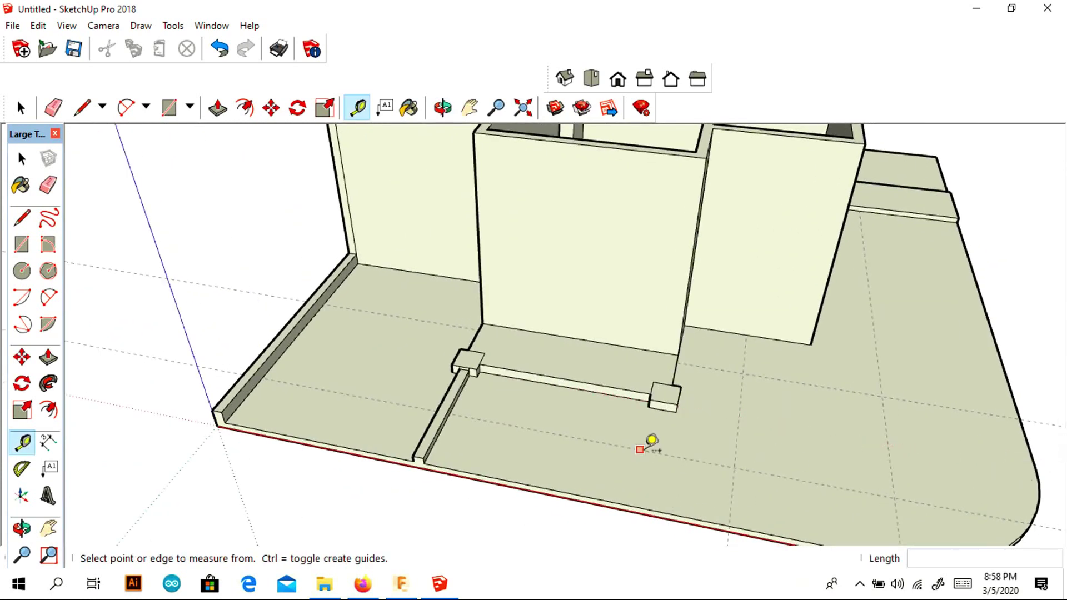
Step: Try to outline a walkway along the guides from the low dividing wall, around the porch and corner room, to the far step
{"action": "left_click", "coordinate": [22, 217]}
{"action": "left_click", "coordinate": [449, 412]}
{"action": "left_click", "coordinate": [735, 466]}
{"action": "left_click", "coordinate": [743, 373]}
{"action": "left_click", "coordinate": [881, 396]}
{"action": "left_click", "coordinate": [860, 210]}
{"action": "middle_click_drag", "start_coordinate": [988, 232], "coordinate": [995, 289]}
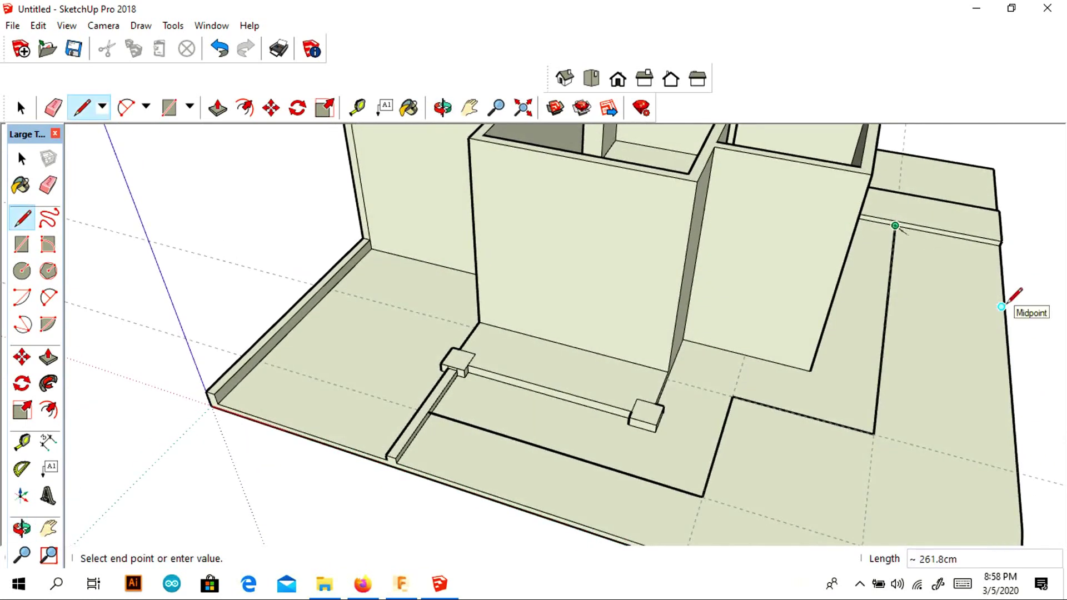
Step: Undo the walkway outline and reframe the view on the yard in front of the porch
{"action": "key", "text": "ctrl+z"}
{"action": "key", "text": "ctrl+z"}
{"action": "key", "text": "ctrl+z"}
{"action": "key", "text": "ctrl+z"}
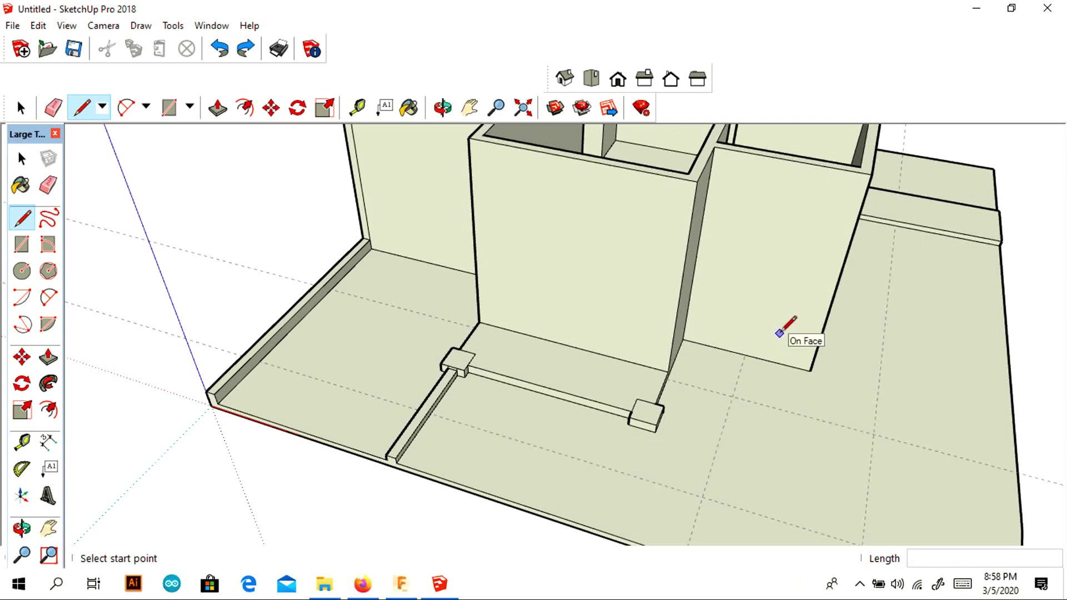
{"action": "scroll", "coordinate": [723, 423], "scroll_direction": "up", "scroll_amount": 3}
{"action": "left_click", "coordinate": [191, 412]}
{"action": "scroll", "coordinate": [670, 533], "scroll_direction": "down", "scroll_amount": 4}
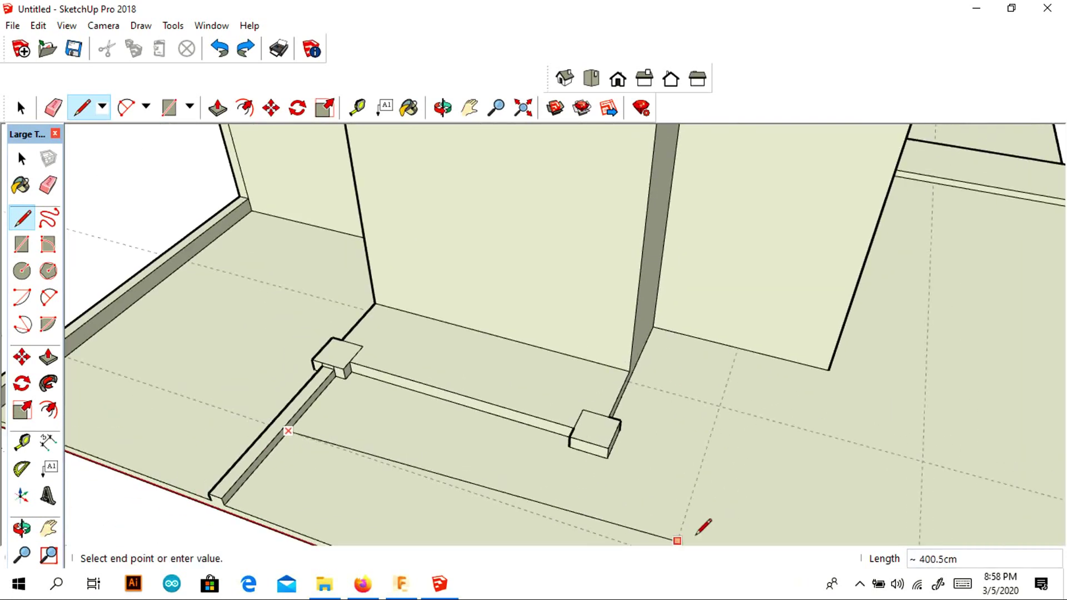
{"action": "left_click", "coordinate": [470, 107]}
{"action": "left_click_drag", "start_coordinate": [586, 295], "coordinate": [505, 220]}
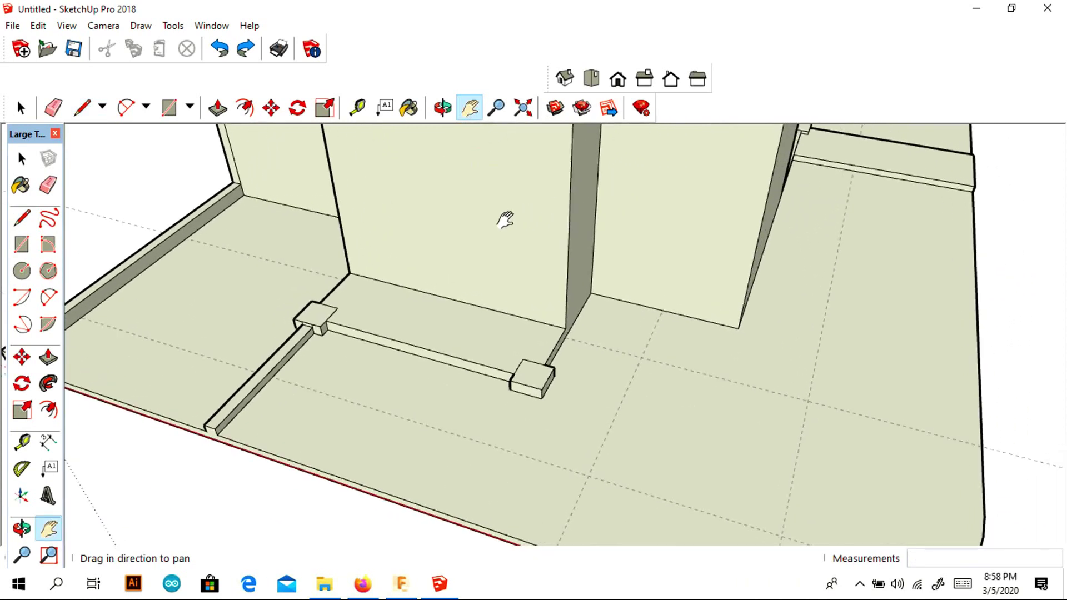
Step: Outline the walkway with lines along the guides from the low dividing wall, around the porch and corner room, to the far step
{"action": "left_click", "coordinate": [21, 218]}
{"action": "left_click", "coordinate": [271, 377]}
{"action": "left_click", "coordinate": [588, 475]}
{"action": "left_click", "coordinate": [642, 358]}
{"action": "left_click", "coordinate": [808, 400]}
{"action": "left_click", "coordinate": [851, 177]}
{"action": "middle_click_drag", "start_coordinate": [952, 210], "coordinate": [1015, 247]}
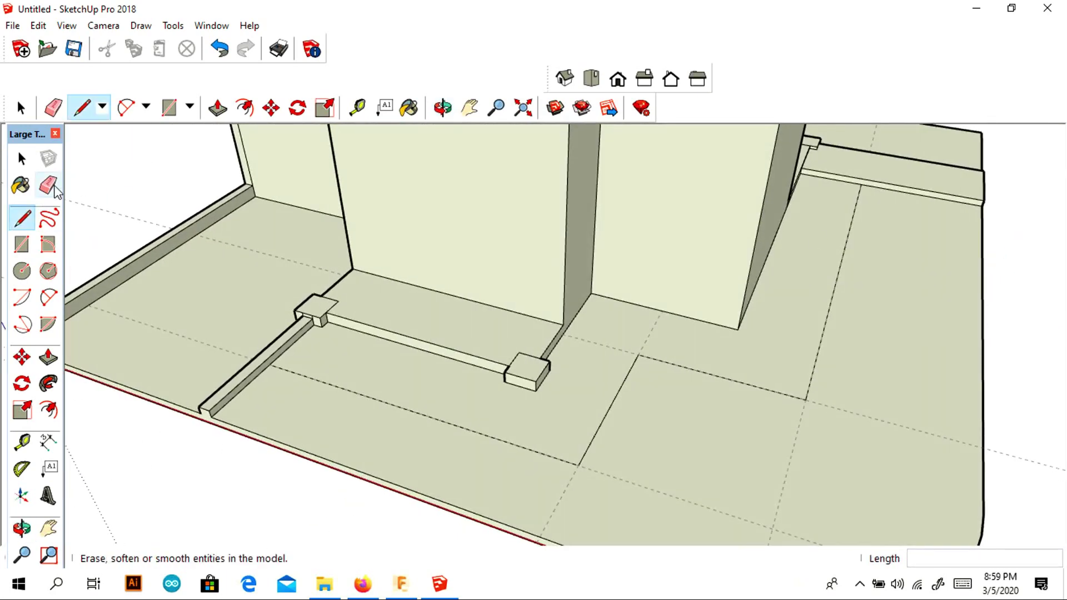
Step: Erase the guides crossing the yard, keeping the walkway outline
{"action": "scroll", "coordinate": [73, 196], "scroll_direction": "down", "scroll_amount": 1}
{"action": "scroll", "coordinate": [576, 284], "scroll_direction": "down", "scroll_amount": 1}
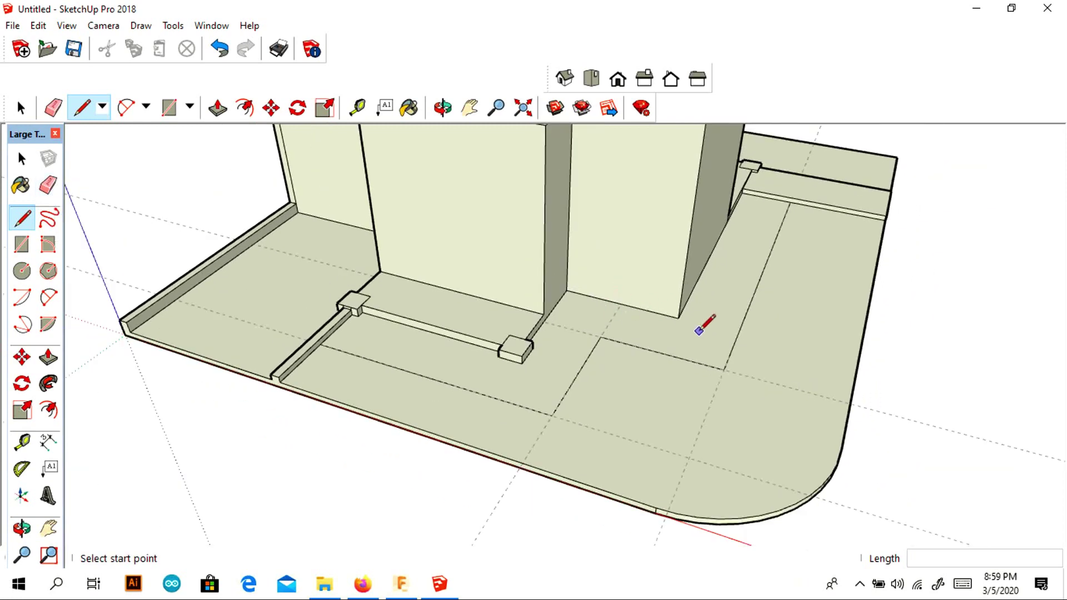
{"action": "left_click_drag", "start_coordinate": [497, 481], "coordinate": [606, 546]}
{"action": "key", "text": "ctrl+z"}
{"action": "key", "text": "e"}
{"action": "mouse_move", "coordinate": [940, 394]}
{"action": "left_mouse_down"}
{"action": "mouse_move", "coordinate": [562, 498]}
{"action": "mouse_move", "coordinate": [442, 450]}
{"action": "left_mouse_up"}
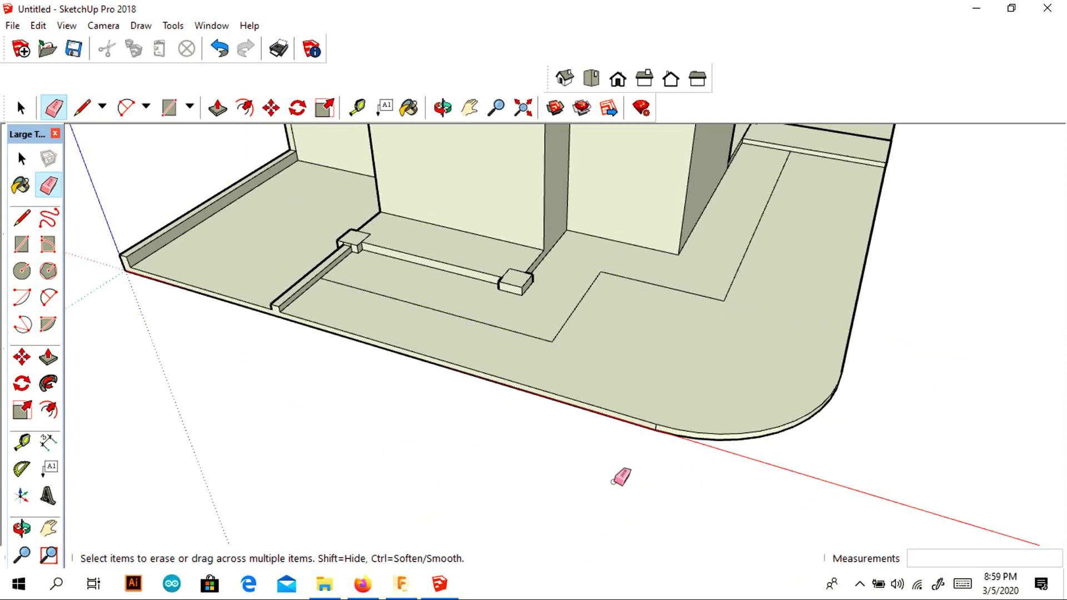
{"action": "scroll", "coordinate": [589, 271], "scroll_direction": "up", "scroll_amount": 2}
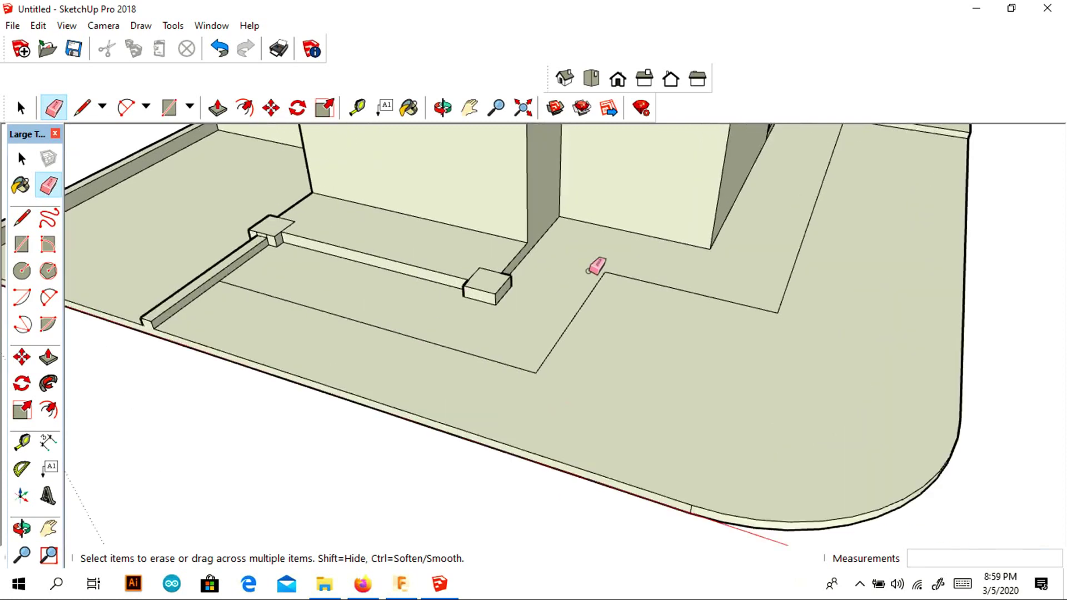
Step: Push/Pull the outlined walkway around the porch and corner room up 10 cm
{"action": "left_click", "coordinate": [48, 357]}
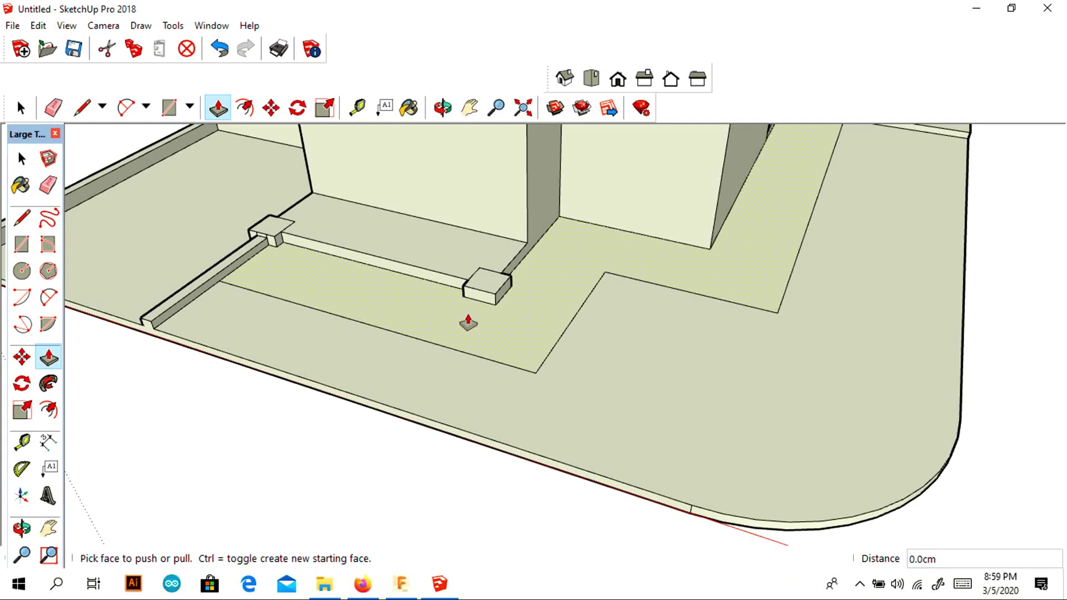
{"action": "left_click", "coordinate": [468, 322]}
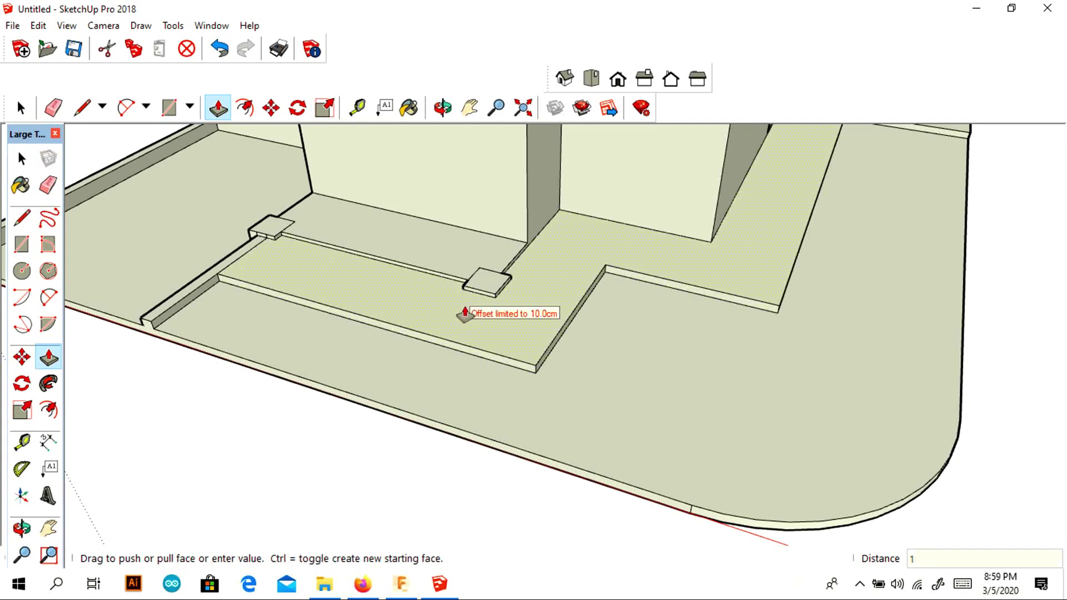
{"action": "key", "text": "Return"}
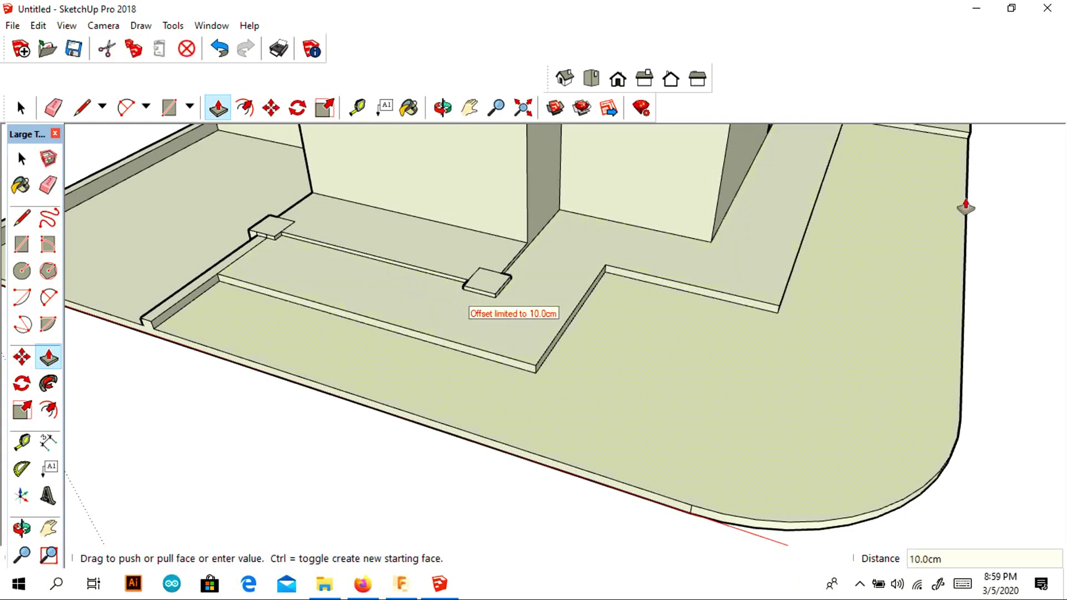
Step: Examine the raised walkway and the whole house from several sides
{"action": "middle_click_drag", "start_coordinate": [966, 208], "coordinate": [665, 215]}
{"action": "scroll", "coordinate": [1034, 231], "scroll_direction": "down", "scroll_amount": 3}
{"action": "left_click", "coordinate": [471, 111]}
{"action": "left_click_drag", "start_coordinate": [795, 231], "coordinate": [397, 250]}
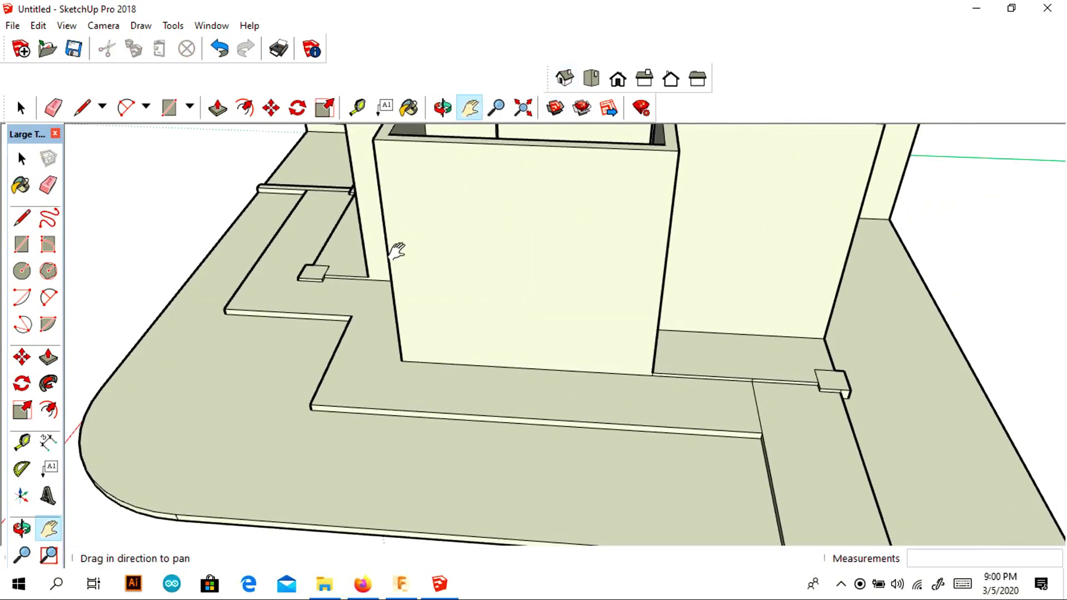
{"action": "scroll", "coordinate": [624, 234], "scroll_direction": "down", "scroll_amount": 2}
{"action": "middle_click_drag", "start_coordinate": [624, 233], "coordinate": [739, 239]}
{"action": "scroll", "coordinate": [597, 262], "scroll_direction": "down", "scroll_amount": 2}
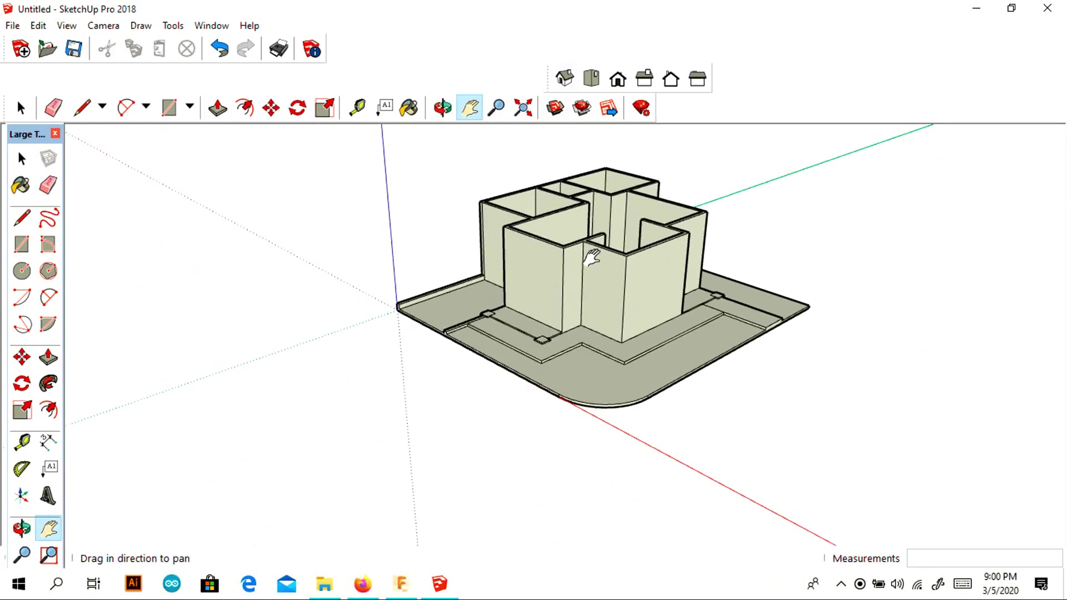
{"action": "scroll", "coordinate": [592, 257], "scroll_direction": "up", "scroll_amount": 2}
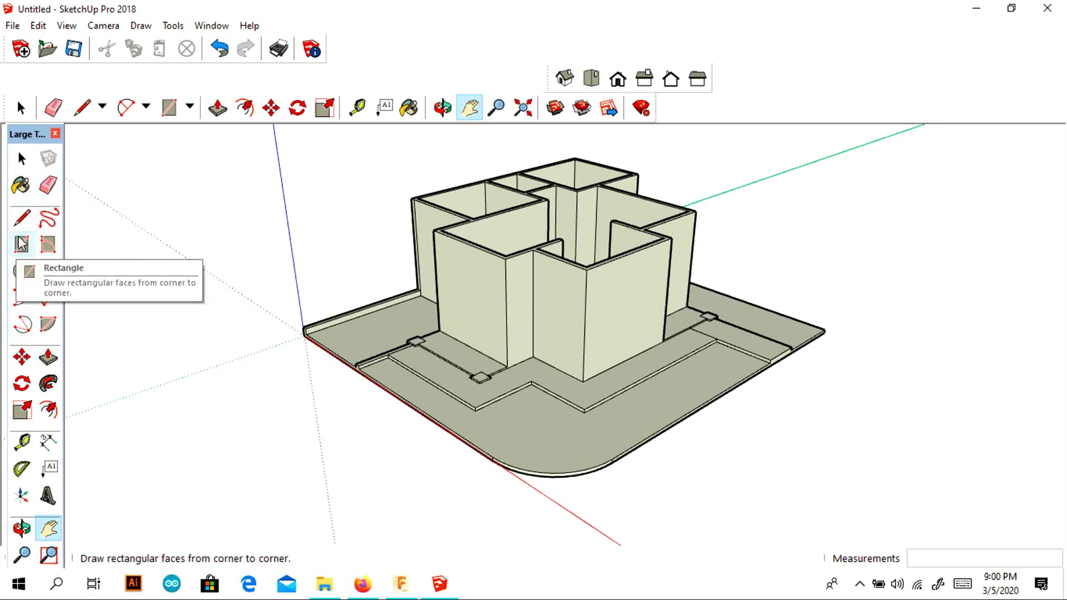
{"action": "middle_click_drag", "start_coordinate": [550, 269], "coordinate": [679, 267]}
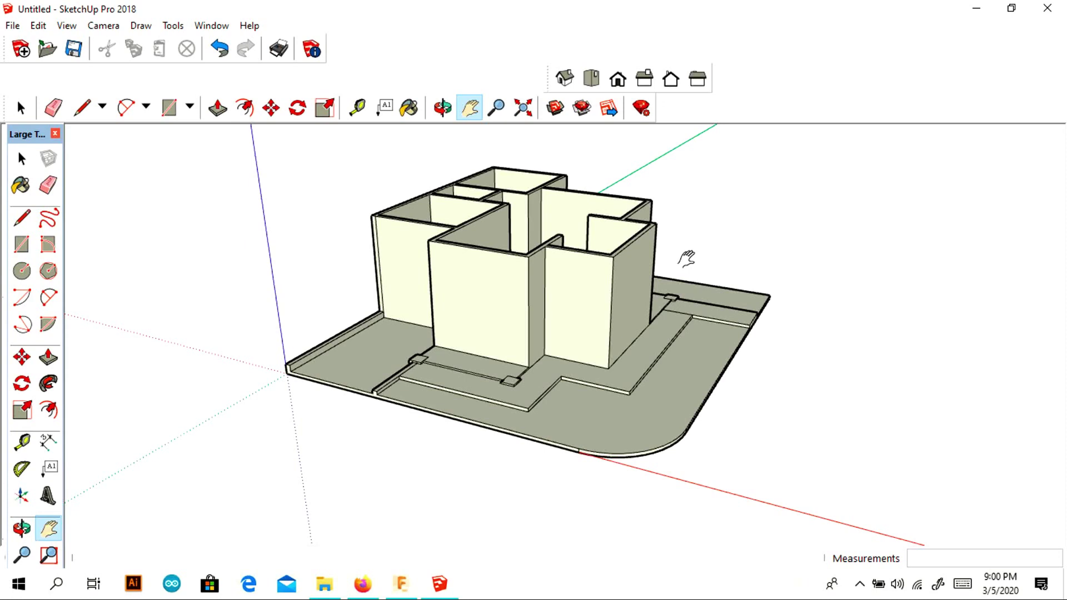
{"action": "scroll", "coordinate": [393, 299], "scroll_direction": "up", "scroll_amount": 3}
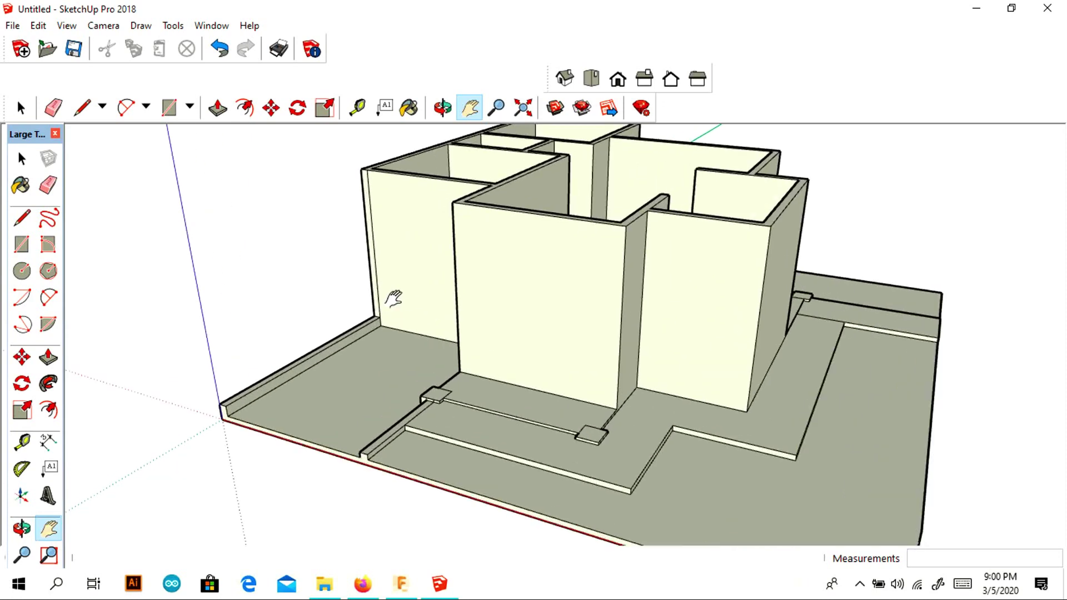
Step: Try to move the wall face behind the front porch
{"action": "left_click", "coordinate": [21, 218]}
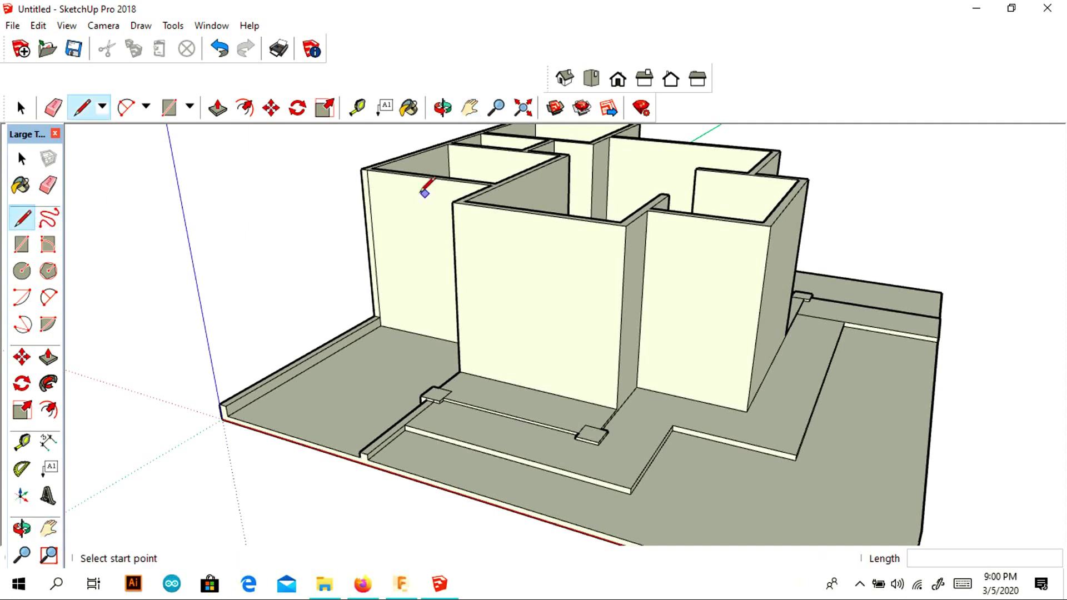
{"action": "left_click", "coordinate": [22, 159]}
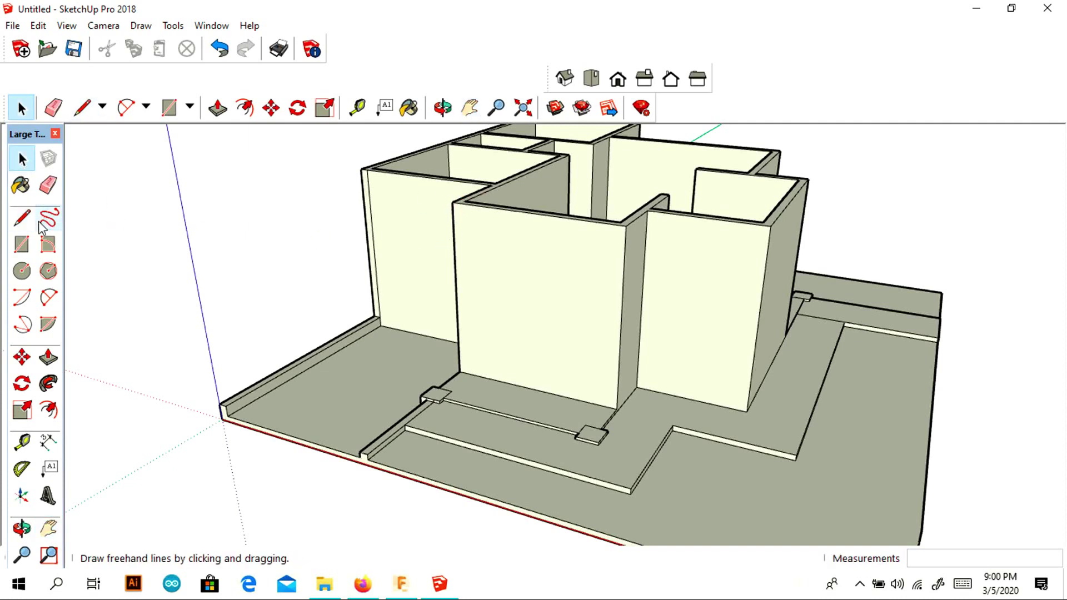
{"action": "left_click", "coordinate": [542, 273]}
{"action": "left_click", "coordinate": [22, 358]}
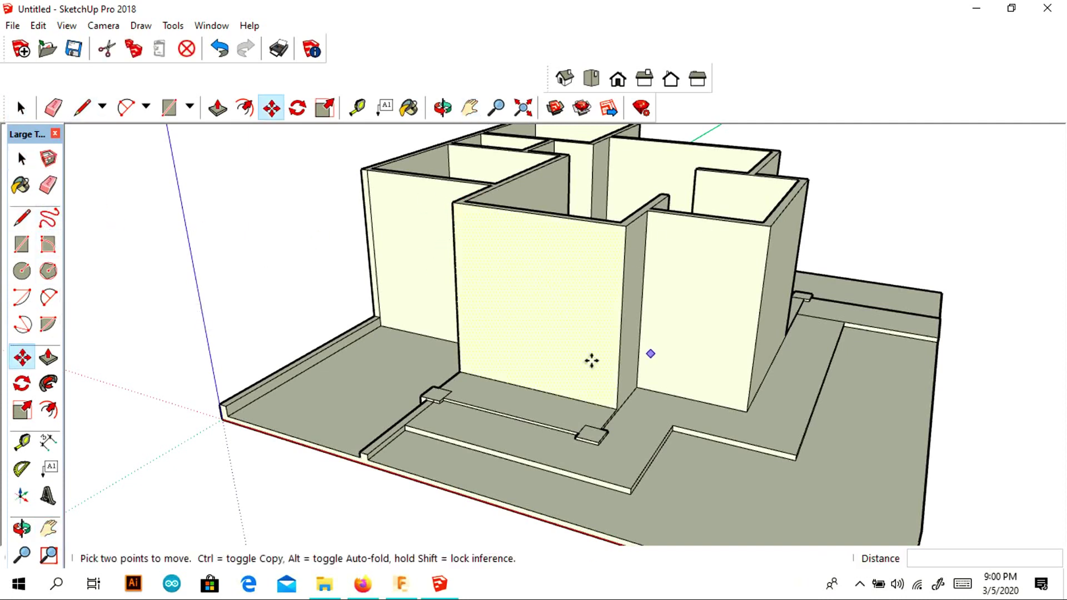
{"action": "scroll", "coordinate": [1007, 296], "scroll_direction": "down", "scroll_amount": 2}
{"action": "left_click", "coordinate": [591, 234]}
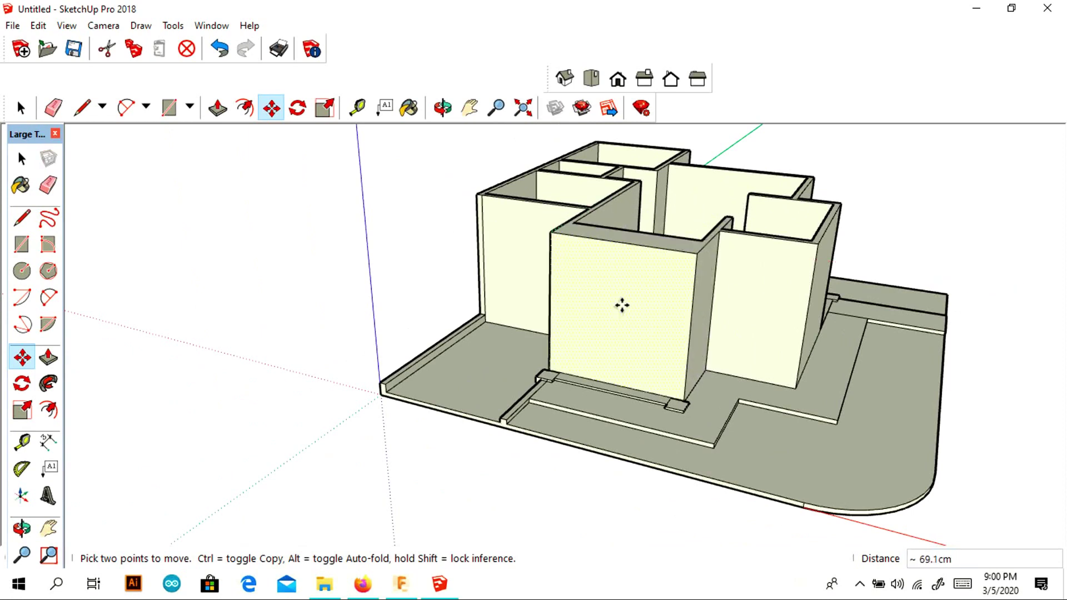
{"action": "key", "text": "Escape"}
Step: Try to move the porch wall face together with its bounding edges from its upper outer corner
{"action": "scroll", "coordinate": [651, 259], "scroll_direction": "up", "scroll_amount": 4}
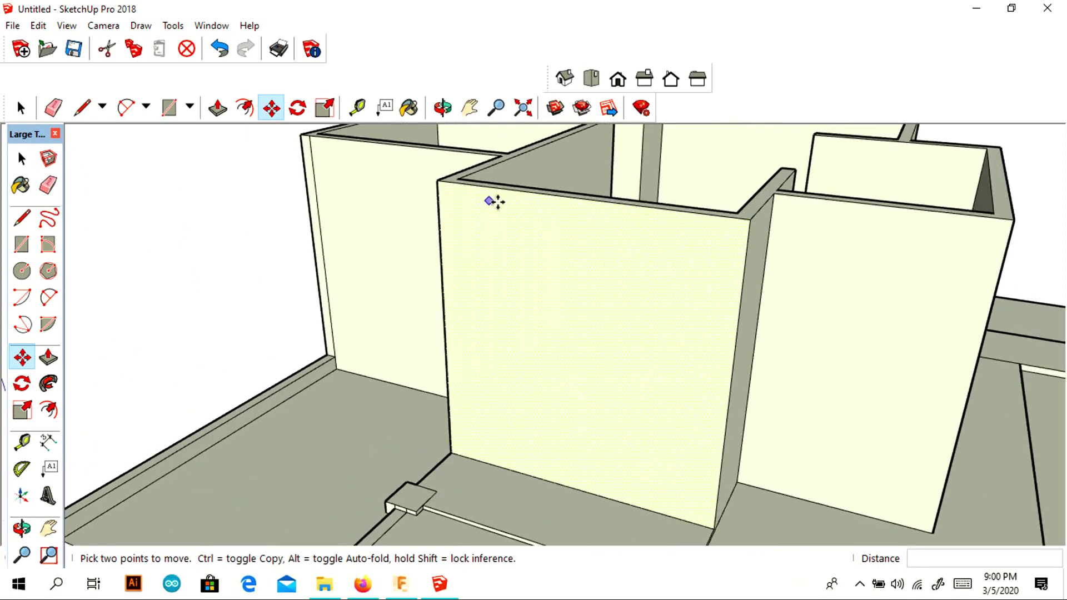
{"action": "left_click", "coordinate": [458, 187]}
{"action": "key", "text": "Escape"}
{"action": "left_click", "coordinate": [438, 188]}
{"action": "key", "text": "space"}
{"action": "left_click", "coordinate": [502, 263]}
{"action": "key", "text": "m"}
{"action": "left_click", "coordinate": [437, 180]}
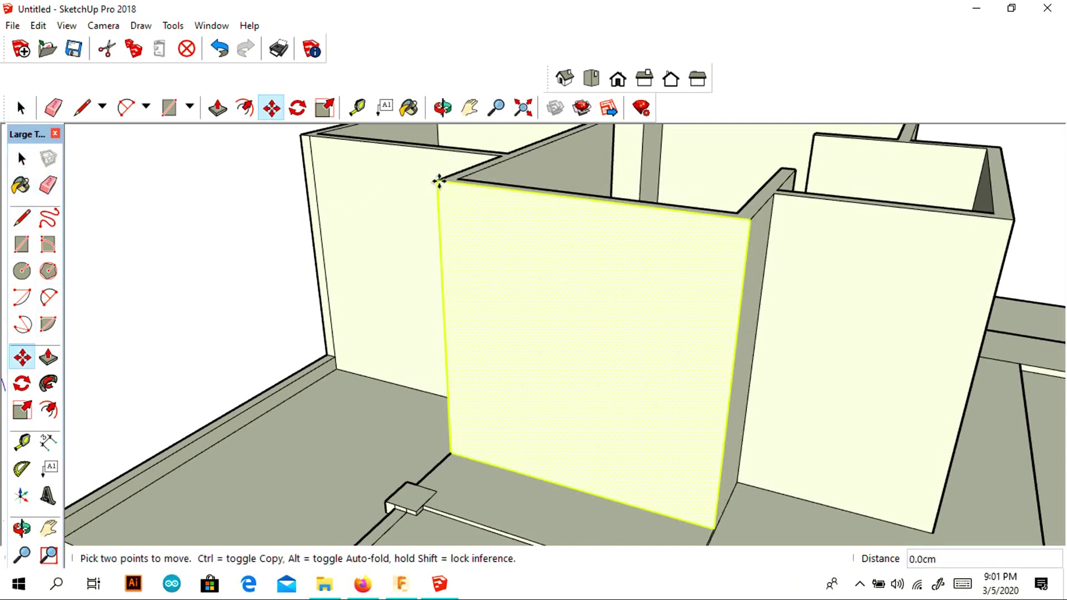
{"action": "key", "text": "Escape"}
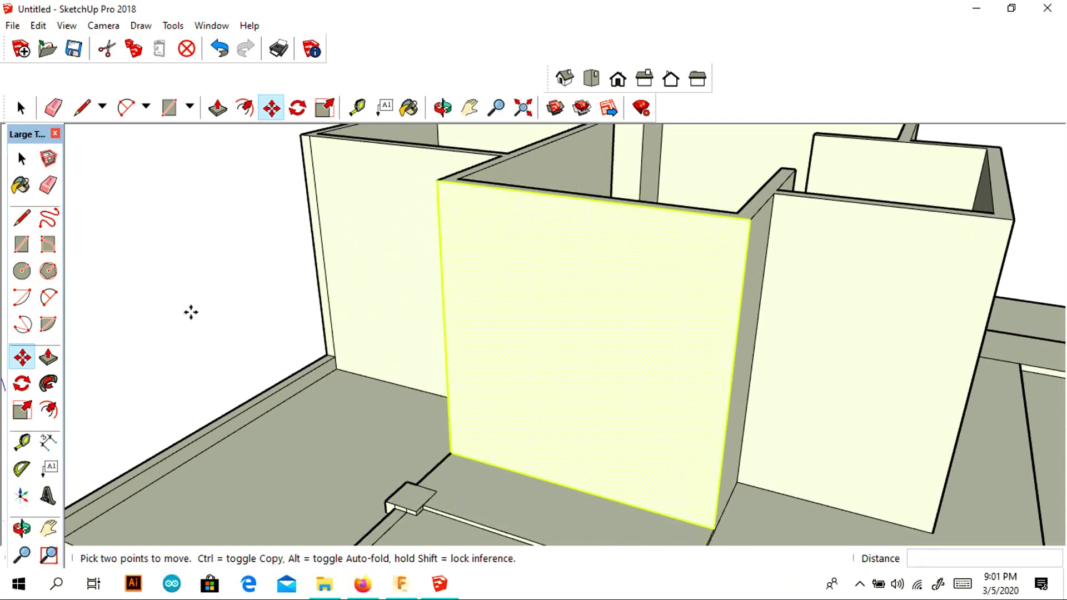
Step: Try to scale the porch wall face and its edges from the upper outer corner
{"action": "left_click", "coordinate": [22, 409]}
{"action": "left_click", "coordinate": [437, 181]}
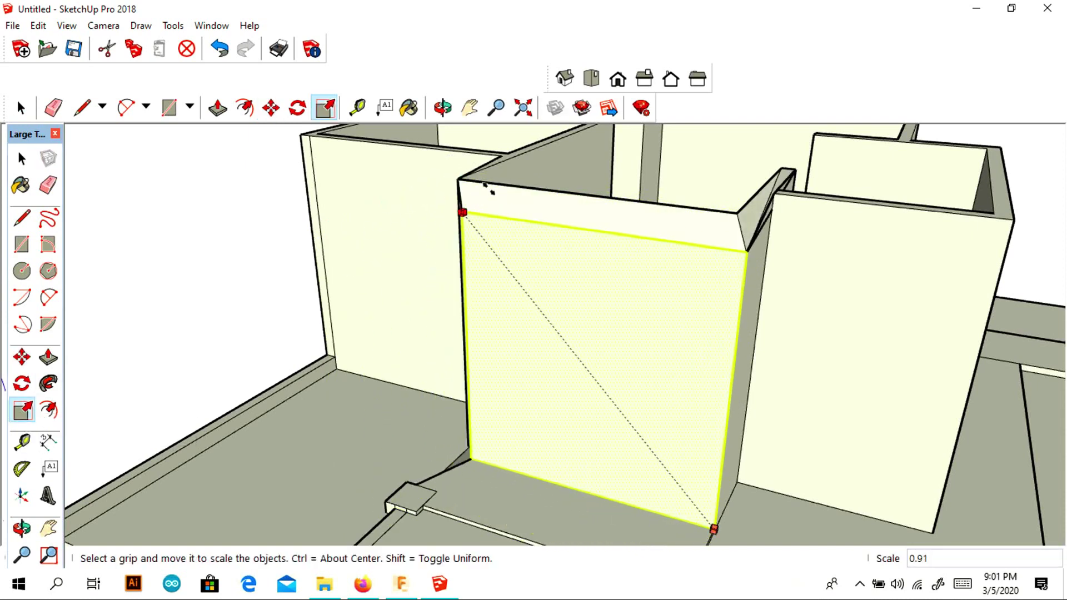
{"action": "key", "text": "Escape"}
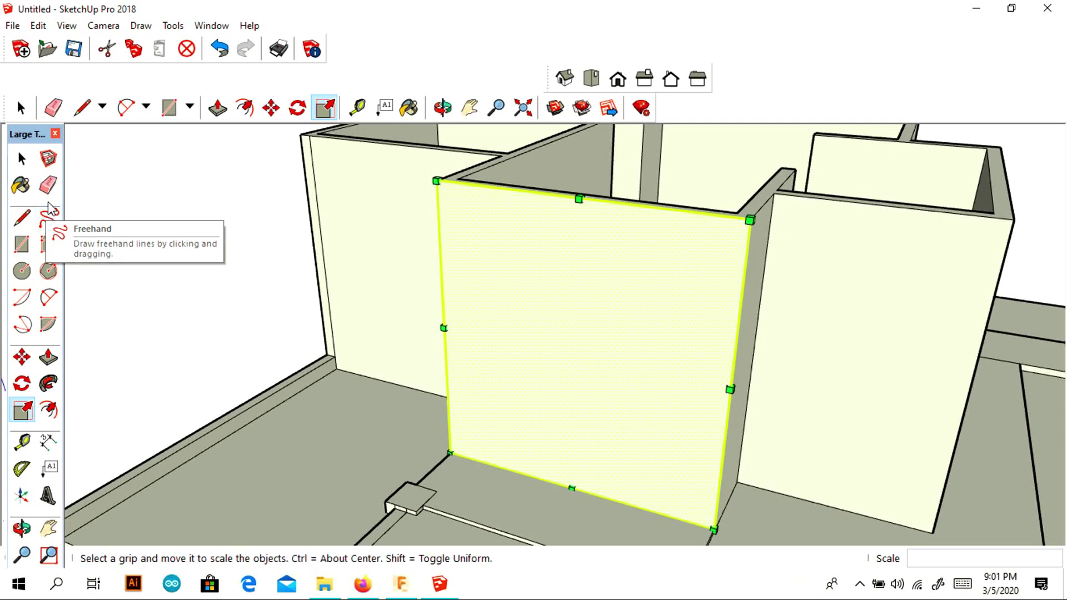
{"action": "scroll", "coordinate": [666, 233], "scroll_direction": "down", "scroll_amount": 3}
{"action": "middle_click_drag", "start_coordinate": [666, 233], "coordinate": [1048, 227]}
Step: Try to move only the porch wall face again, picking it up from its middle, corners and side edge
{"action": "left_click", "coordinate": [22, 159]}
{"action": "right_click", "coordinate": [523, 245]}
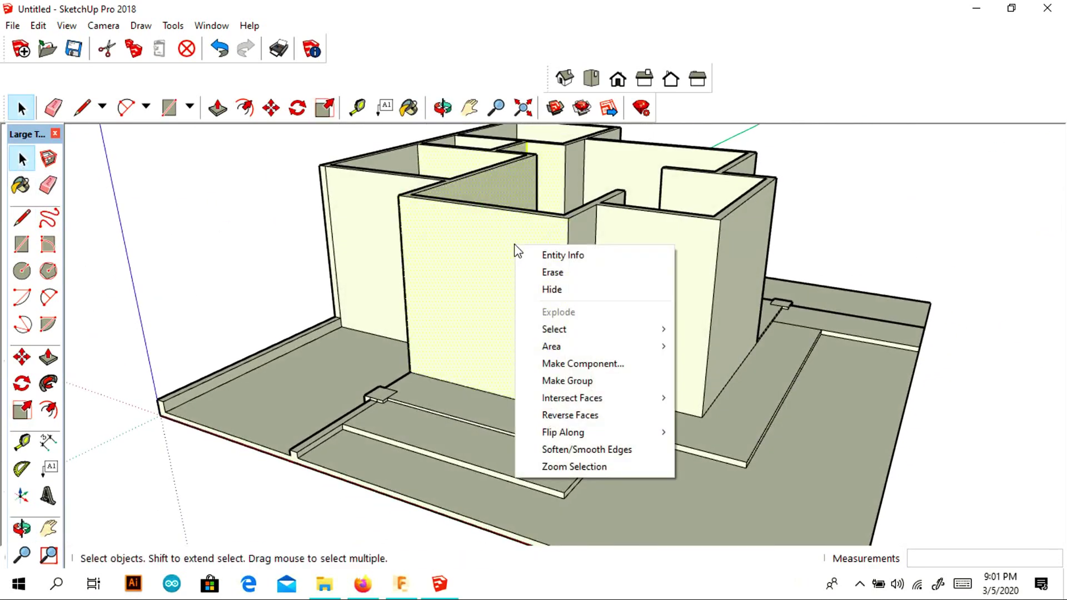
{"action": "mouse_move", "coordinate": [639, 329]}
{"action": "left_click", "coordinate": [778, 369]}
{"action": "key", "text": "ctrl+t"}
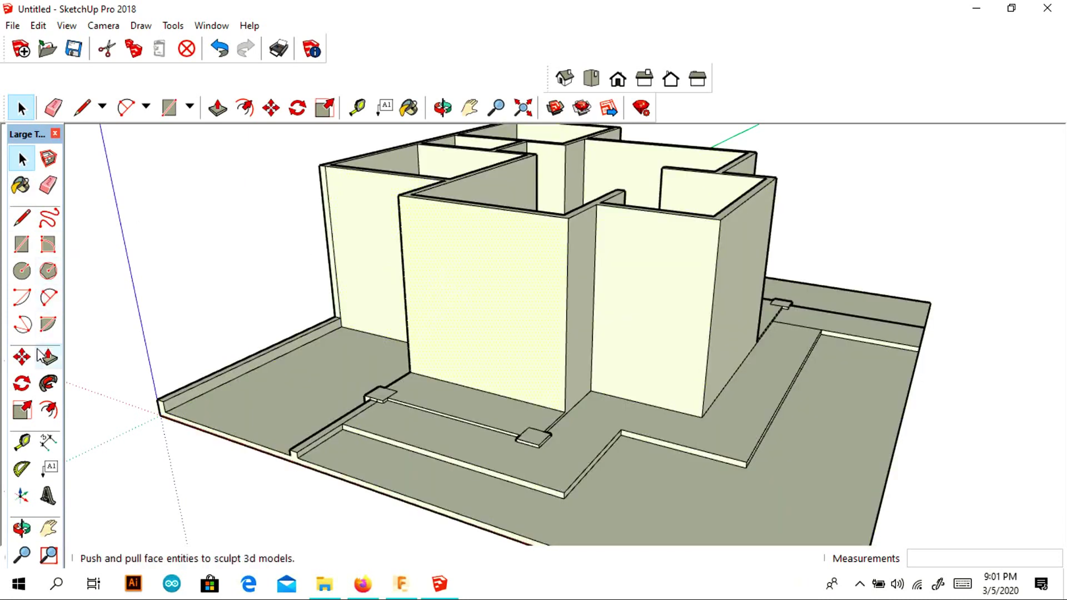
{"action": "left_click", "coordinate": [22, 357]}
{"action": "left_click", "coordinate": [498, 244]}
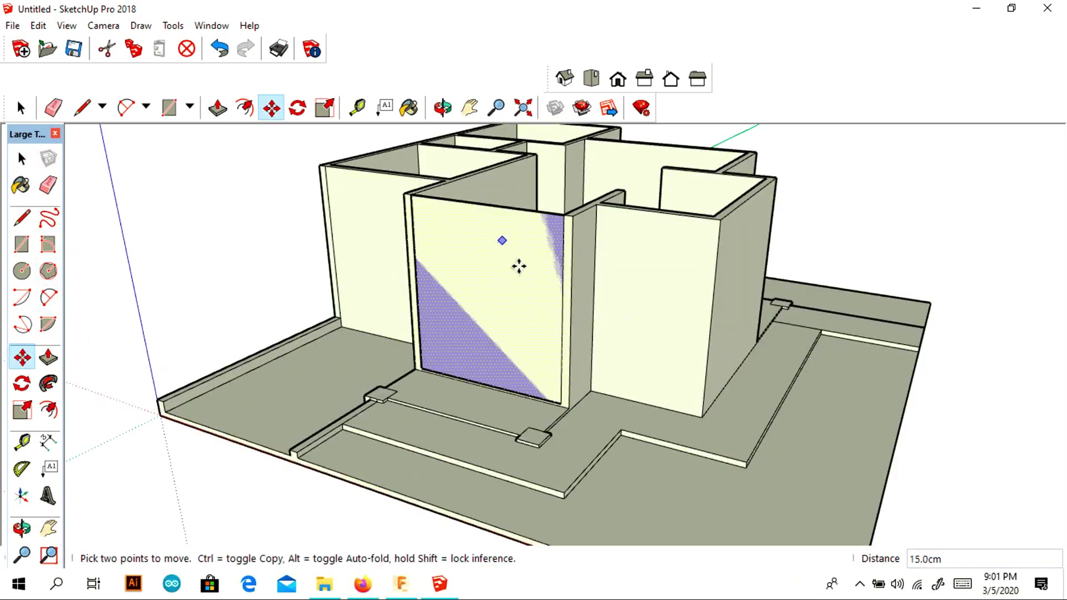
{"action": "key", "text": "Escape"}
{"action": "left_click", "coordinate": [572, 226]}
{"action": "key", "text": "Escape"}
{"action": "left_click", "coordinate": [564, 411]}
{"action": "key", "text": "Escape"}
{"action": "left_click", "coordinate": [414, 372]}
{"action": "key", "text": "Escape"}
{"action": "left_click", "coordinate": [403, 253]}
{"action": "key", "text": "Escape"}
{"action": "scroll", "coordinate": [438, 203], "scroll_direction": "up", "scroll_amount": 3}
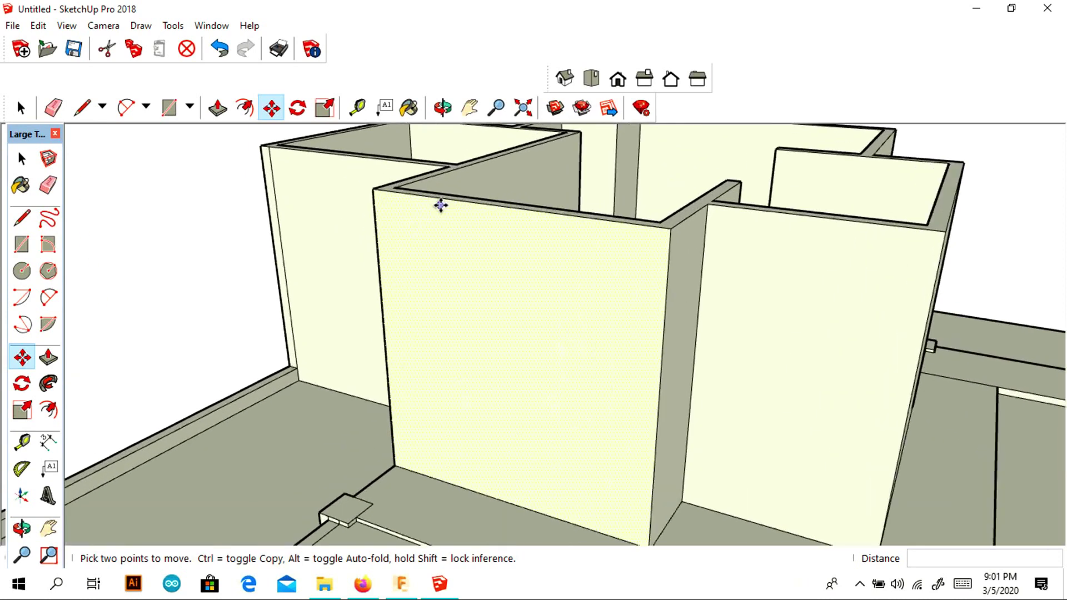
{"action": "left_click", "coordinate": [372, 204]}
{"action": "middle_click_drag", "start_coordinate": [370, 205], "coordinate": [436, 245]}
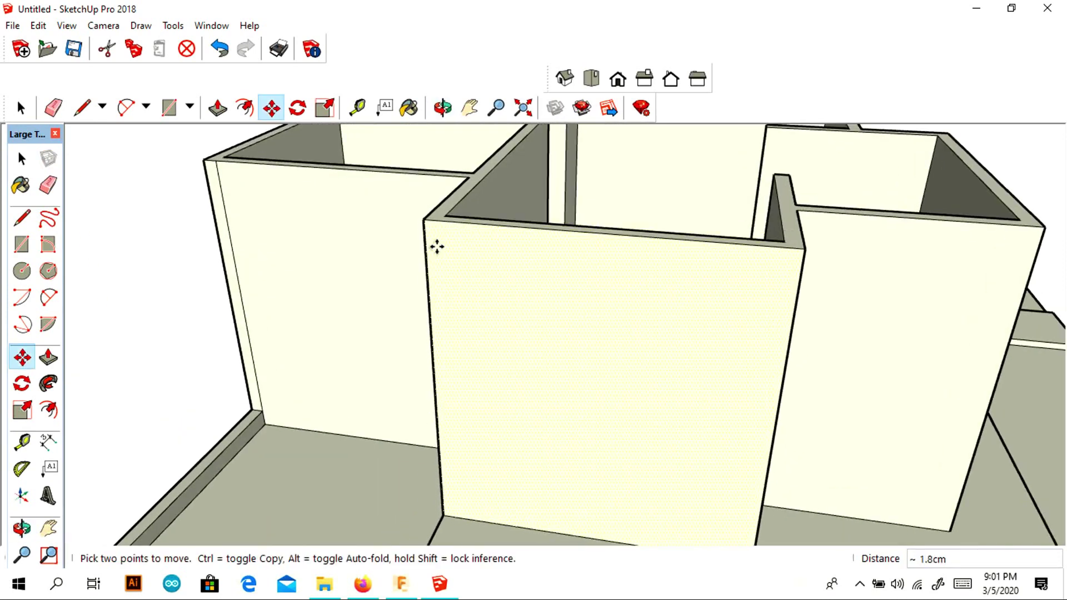
{"action": "key", "text": "Escape"}
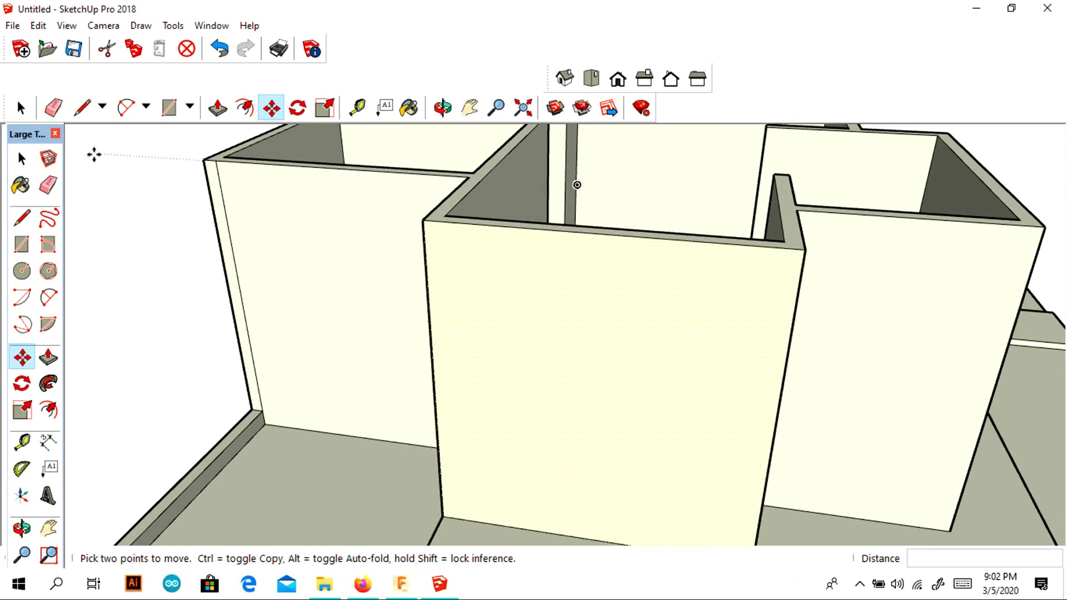
{"action": "left_click", "coordinate": [555, 107]}
{"action": "left_click", "coordinate": [558, 255]}
{"action": "left_click", "coordinate": [559, 253]}
{"action": "left_click", "coordinate": [564, 295]}
{"action": "left_click", "coordinate": [575, 455]}
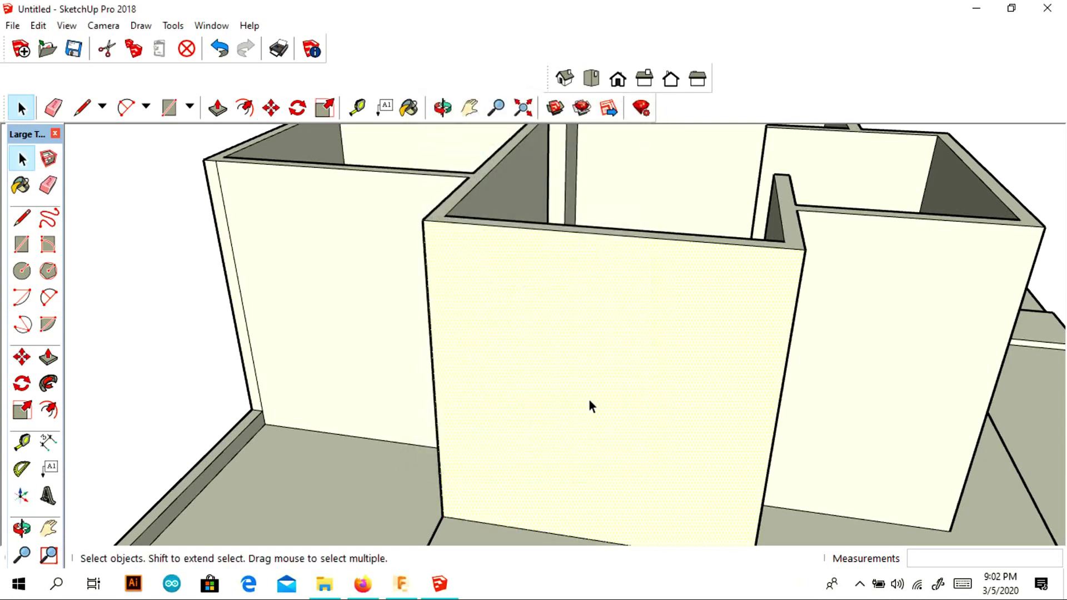
{"action": "scroll", "coordinate": [956, 237], "scroll_direction": "down", "scroll_amount": 3}
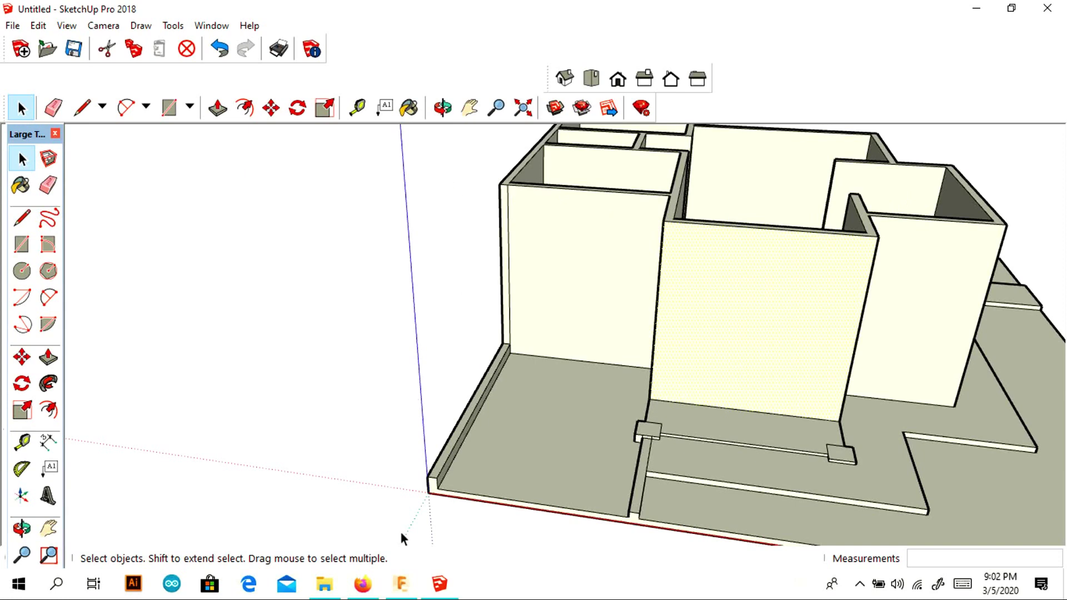
{"action": "left_click", "coordinate": [860, 584]}
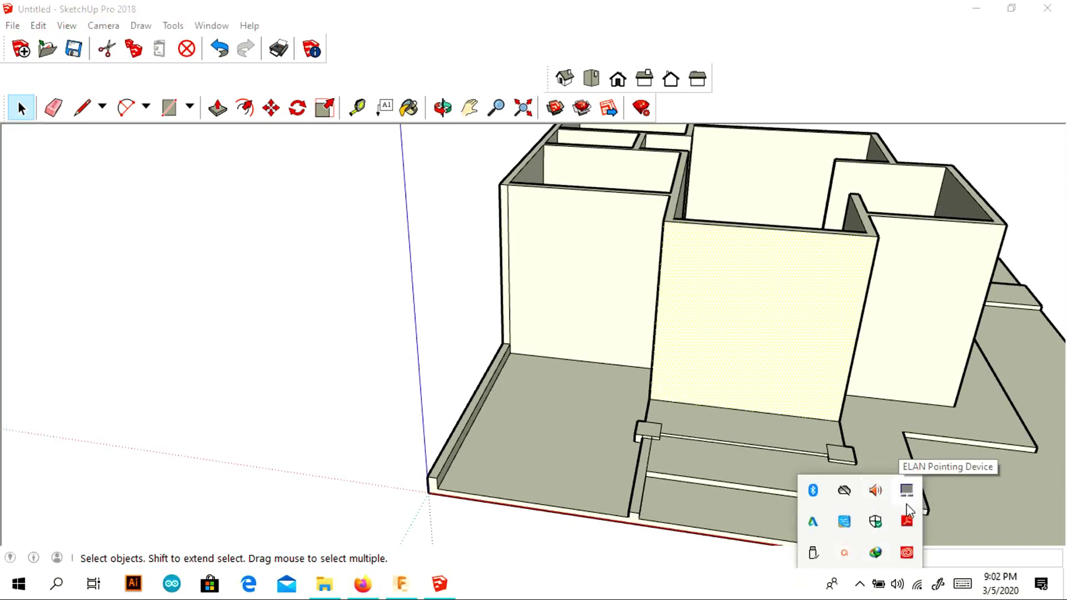